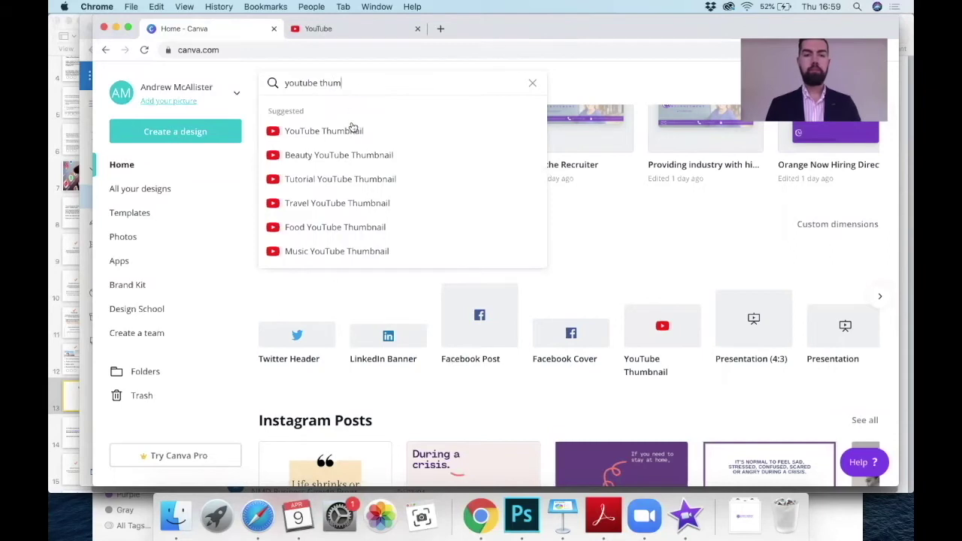
- Browse the YouTube Thumbnail templates and start a new blank YouTube Thumbnail design
click(351, 131)
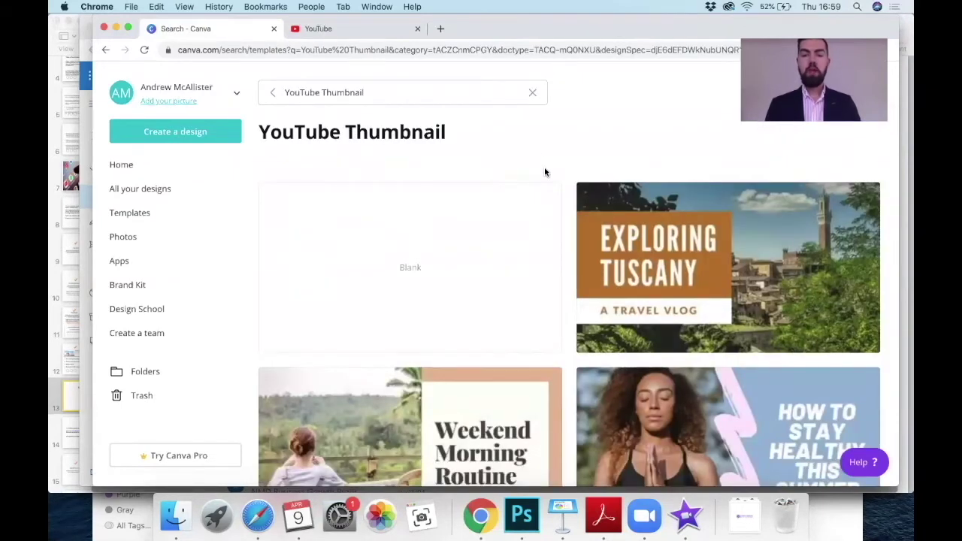
scroll(546, 172, down, 10)
scroll(546, 173, down, 10)
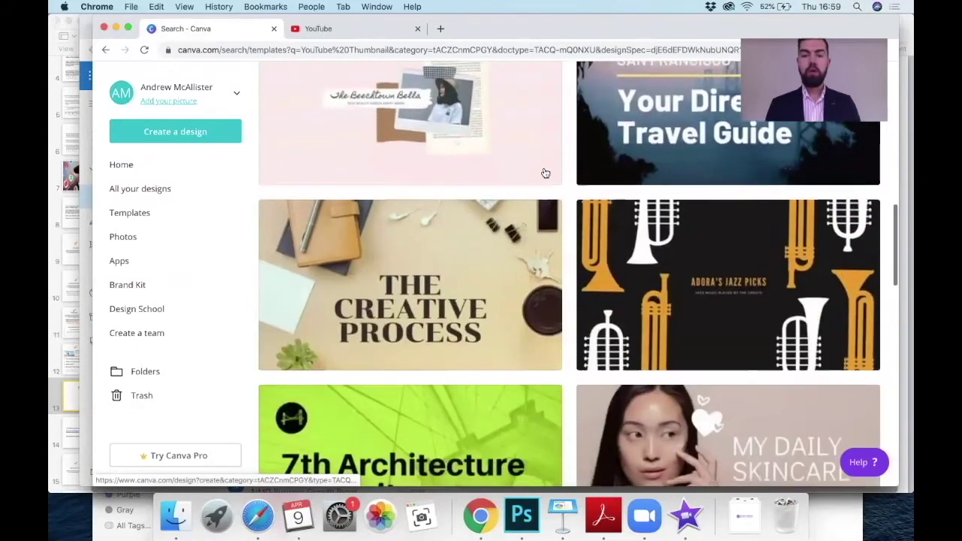
scroll(546, 173, down, 8)
scroll(546, 173, up, 20)
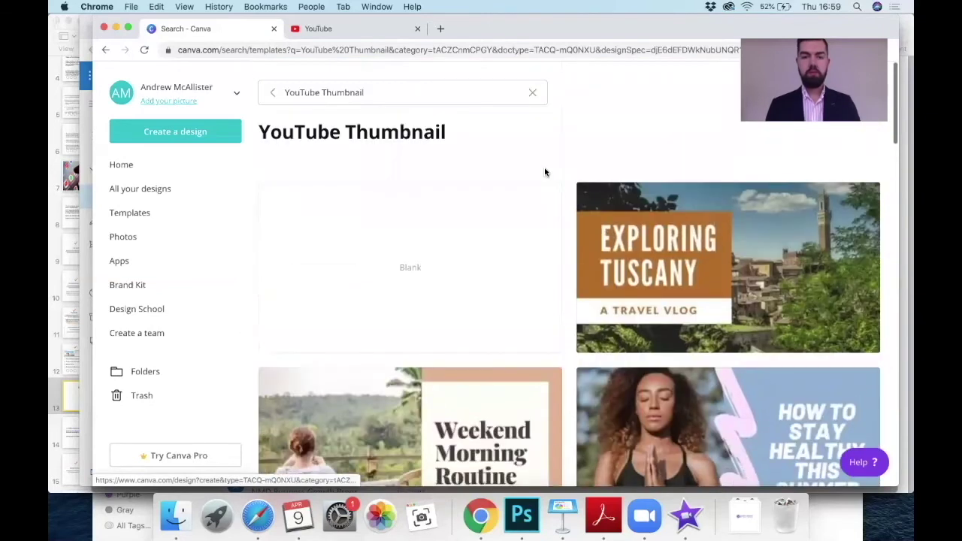
click(400, 285)
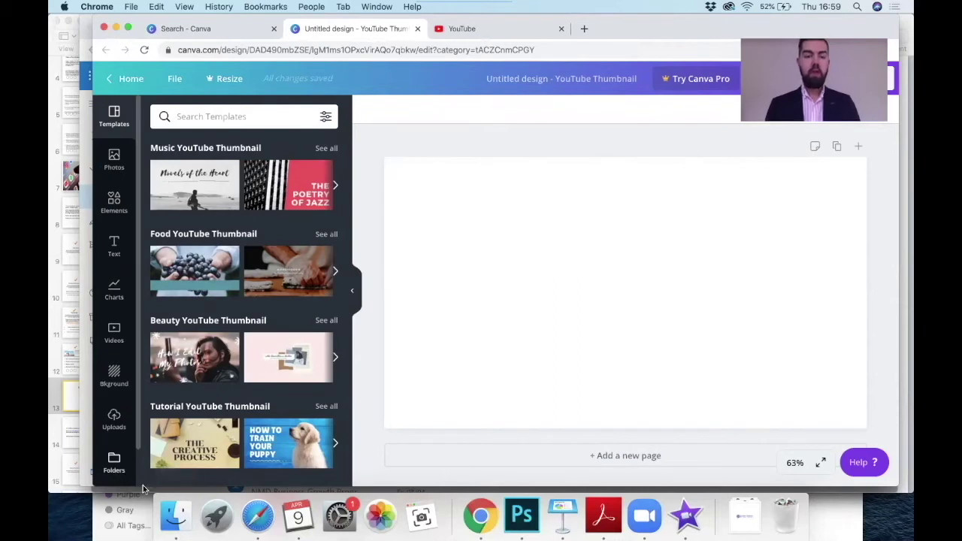
- Switch to Finder and open the Ballintoy.mp4 video from the Pictures folder in QuickTime Player
click(171, 519)
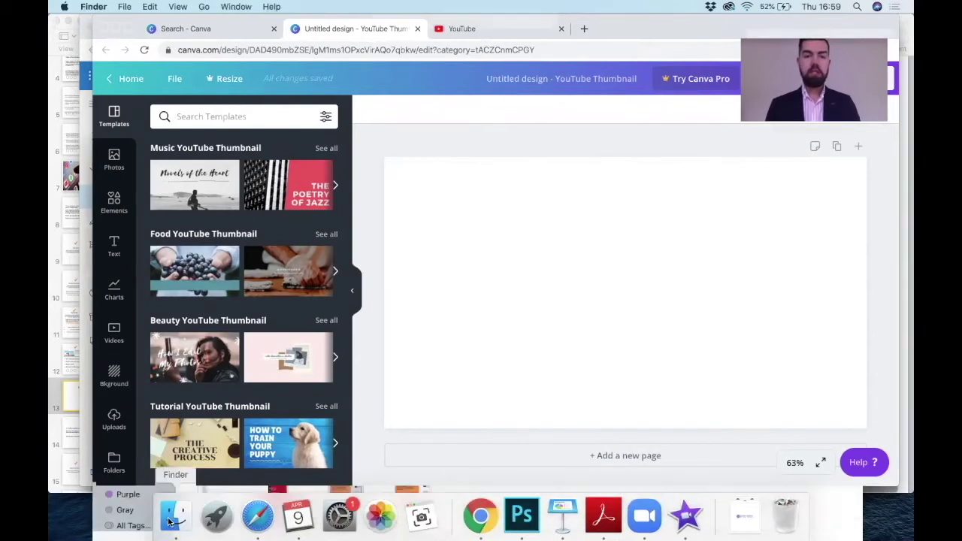
drag(401, 156, 416, 91)
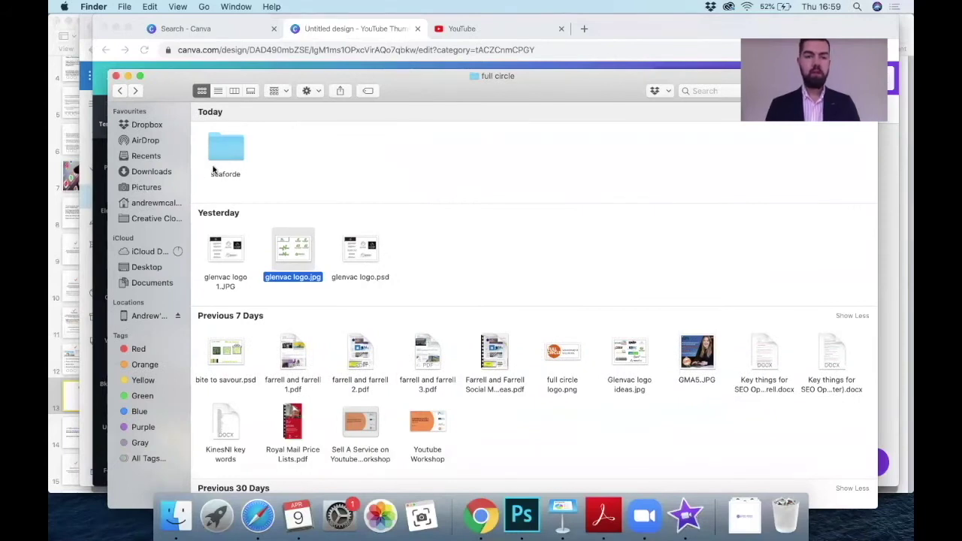
scroll(395, 346, down, 10)
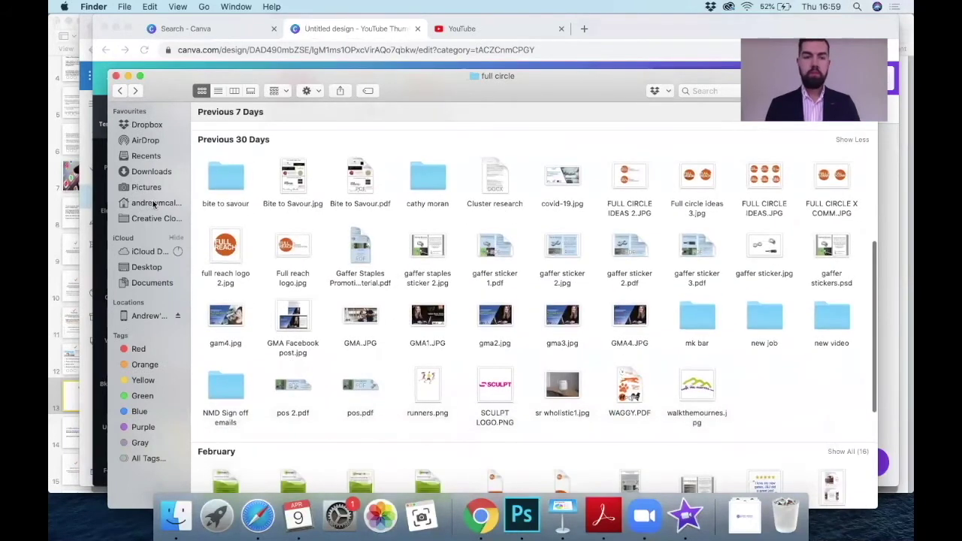
click(147, 187)
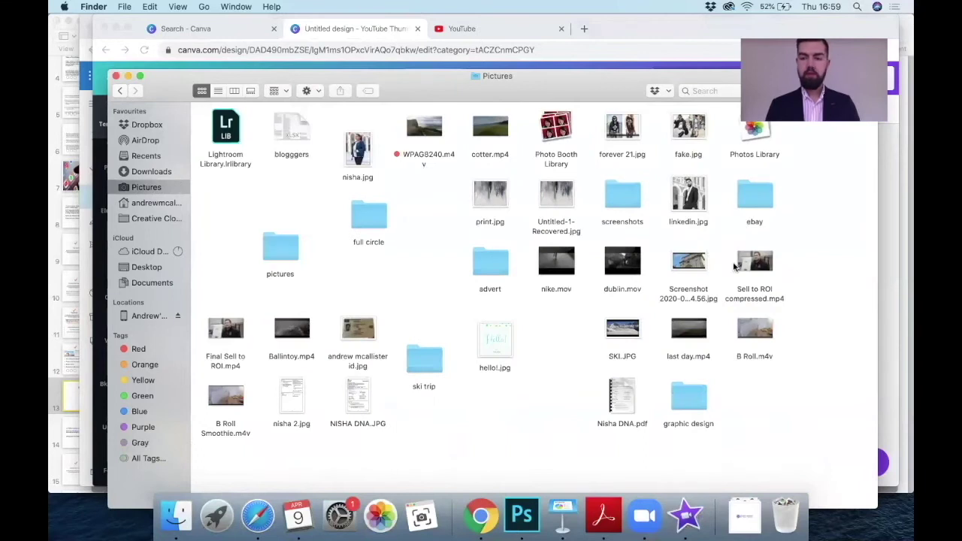
double_click(301, 335)
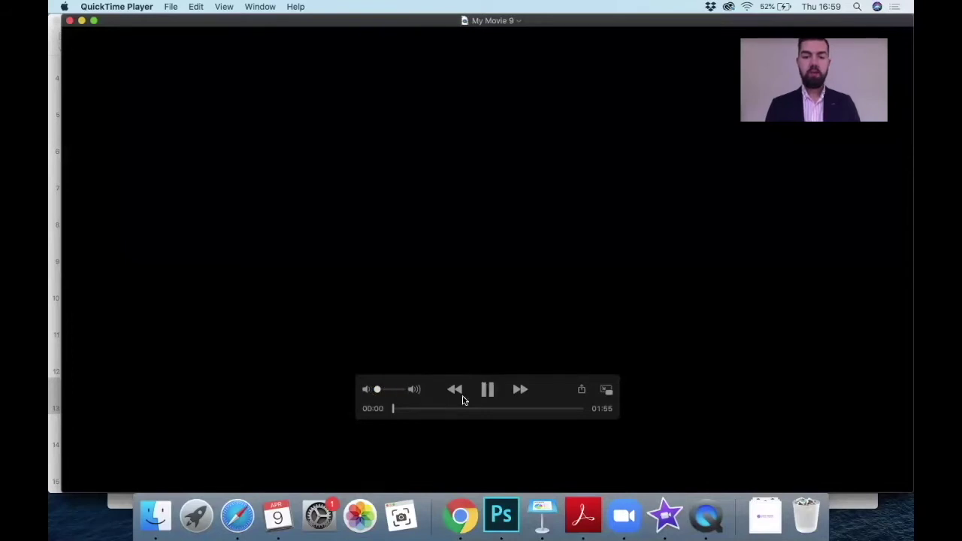
- Pause the video on the rock arch shot at 01:25, shrink the player window and move it clear of the screen's upper edge
drag(421, 410, 530, 411)
click(488, 391)
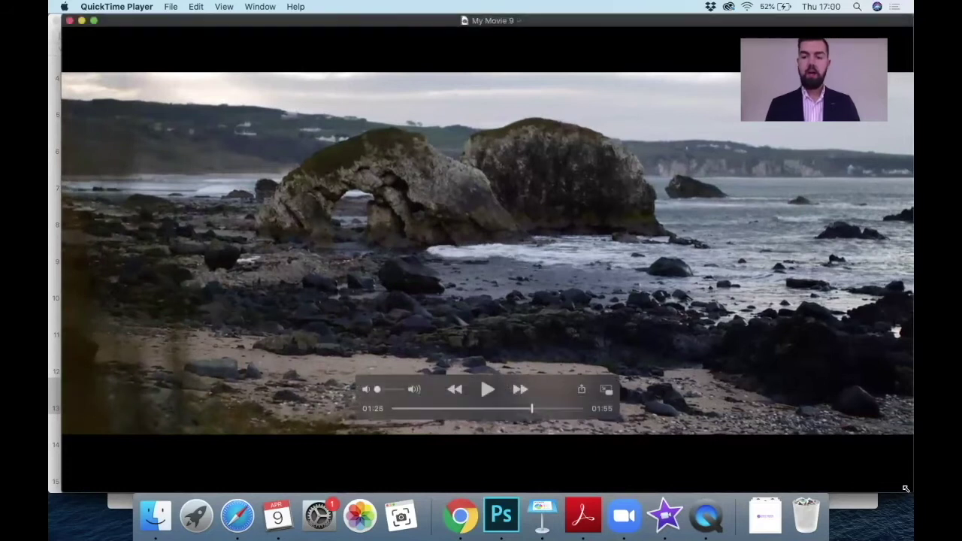
drag(841, 456, 775, 422)
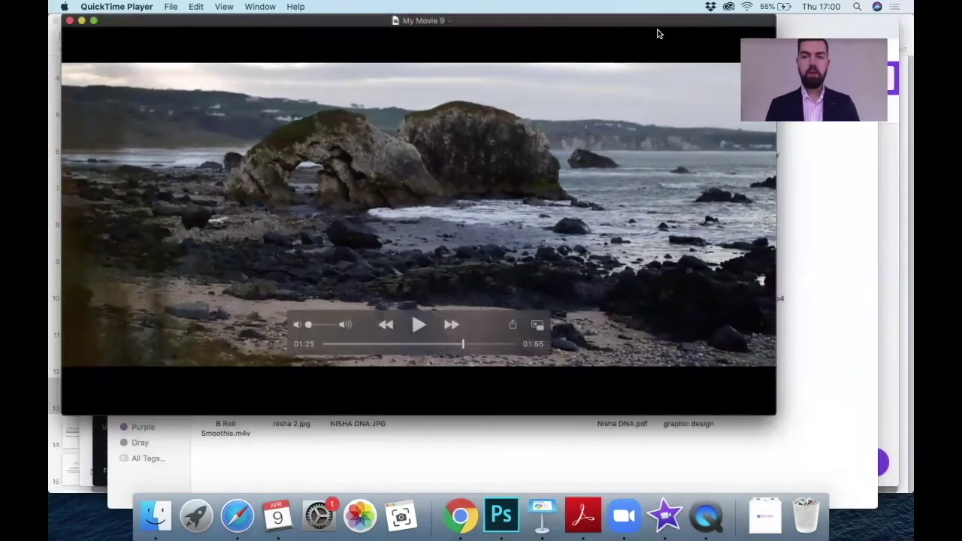
drag(650, 26, 679, 71)
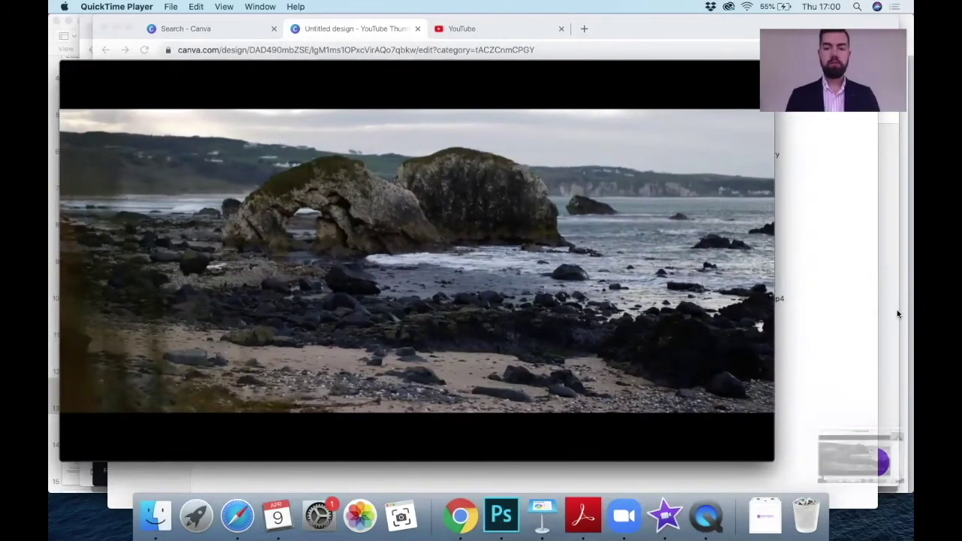
- Open the captured screenshot for markup, crop it to the video player frame and save it
click(856, 470)
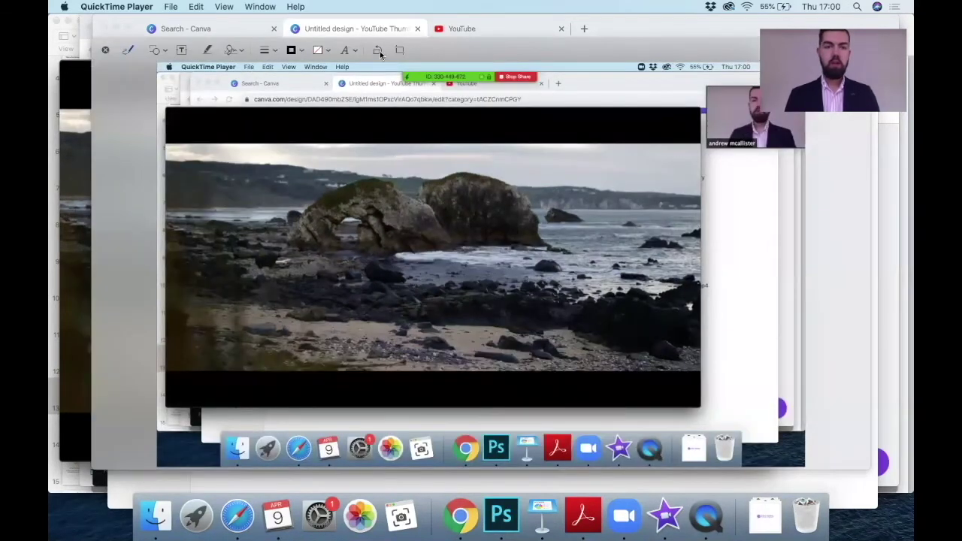
click(399, 51)
drag(160, 66, 165, 109)
drag(801, 466, 699, 406)
key(Return)
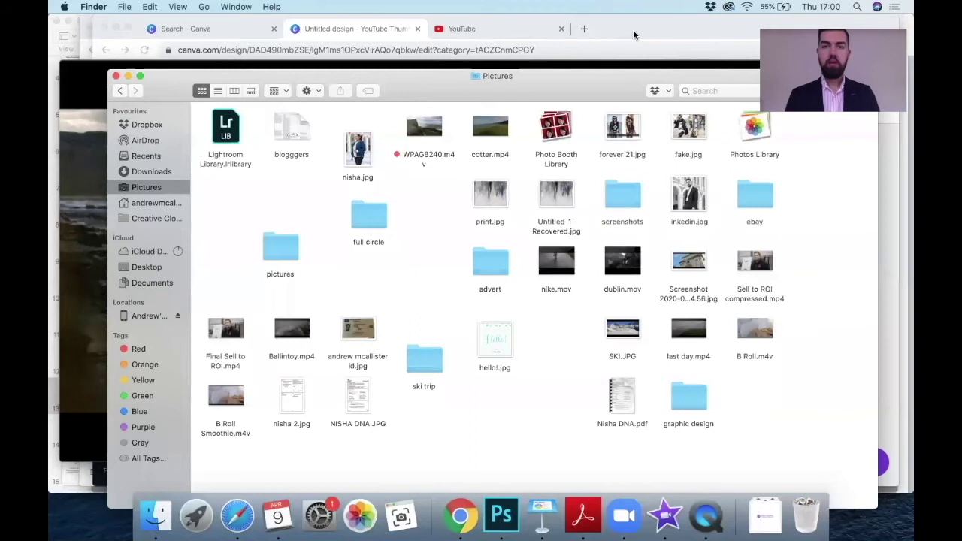
- Return to the blank thumbnail design in Chrome and open the file chooser for uploading an image
click(633, 29)
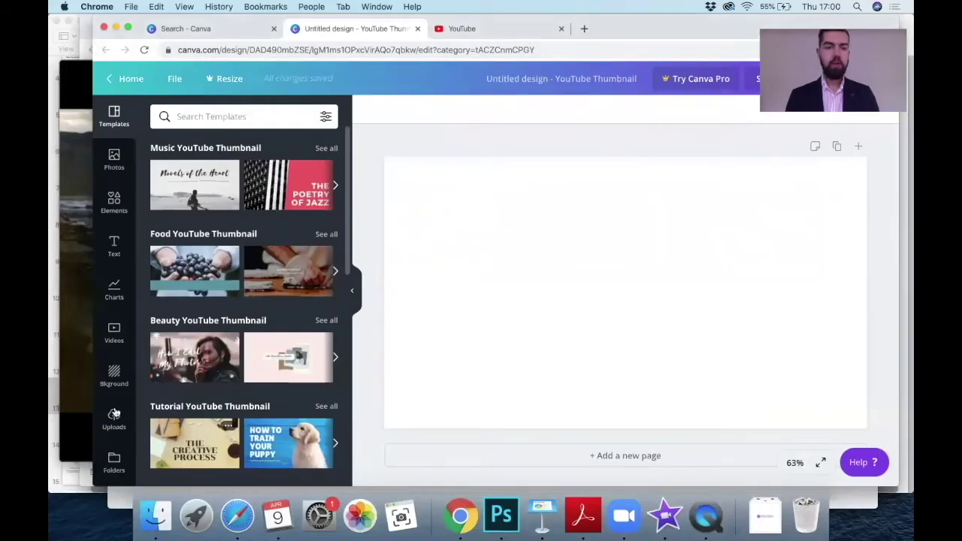
scroll(113, 383, down, 1)
click(114, 378)
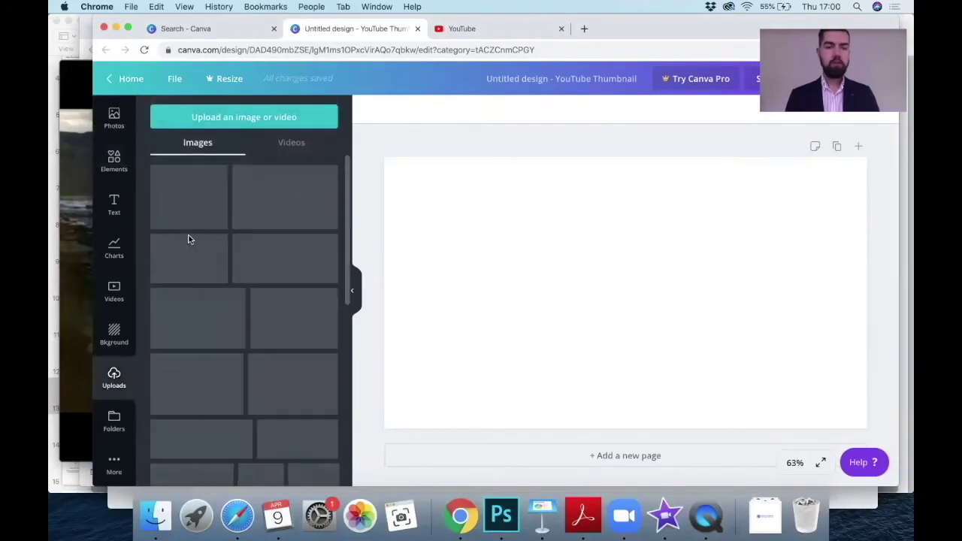
click(261, 118)
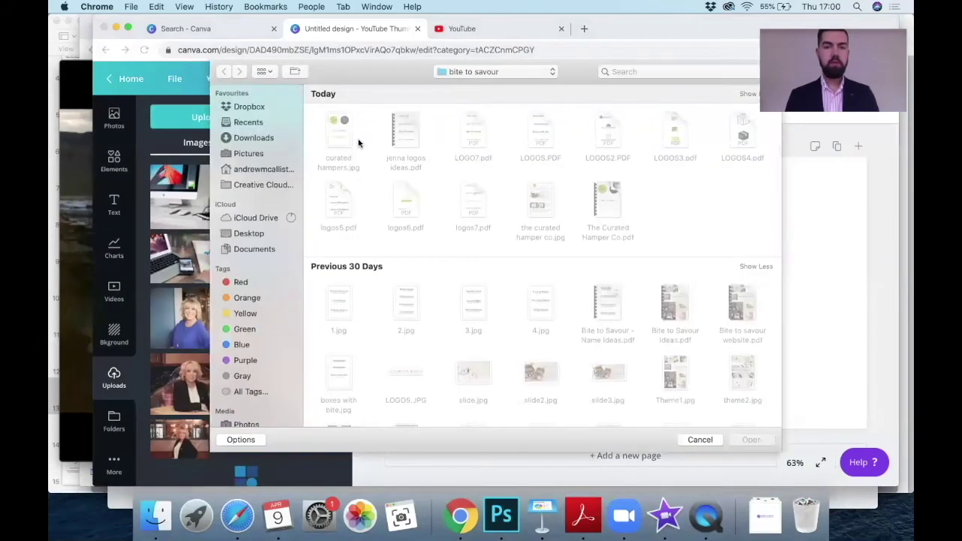
- Search the Pictures folder for "screen" and look through the matching files for the new screenshot
click(484, 70)
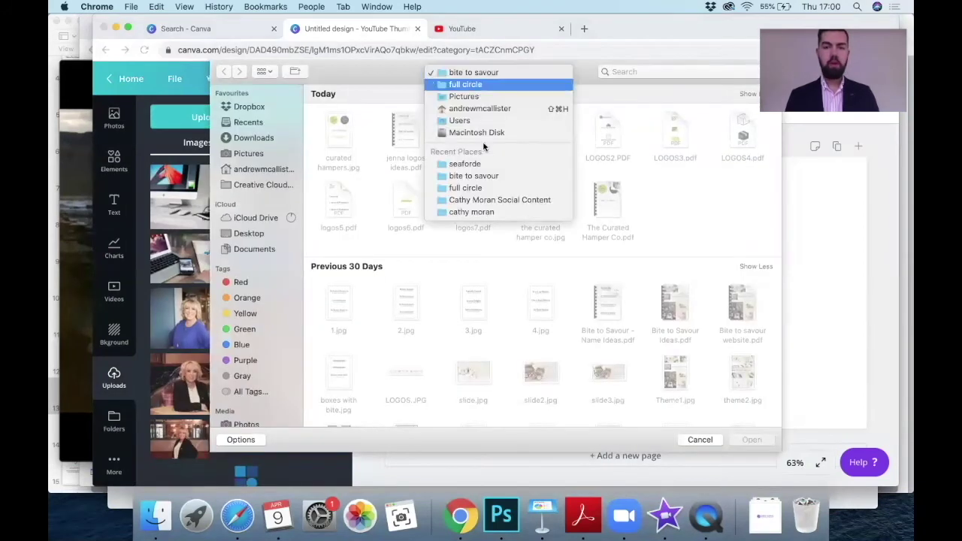
click(255, 153)
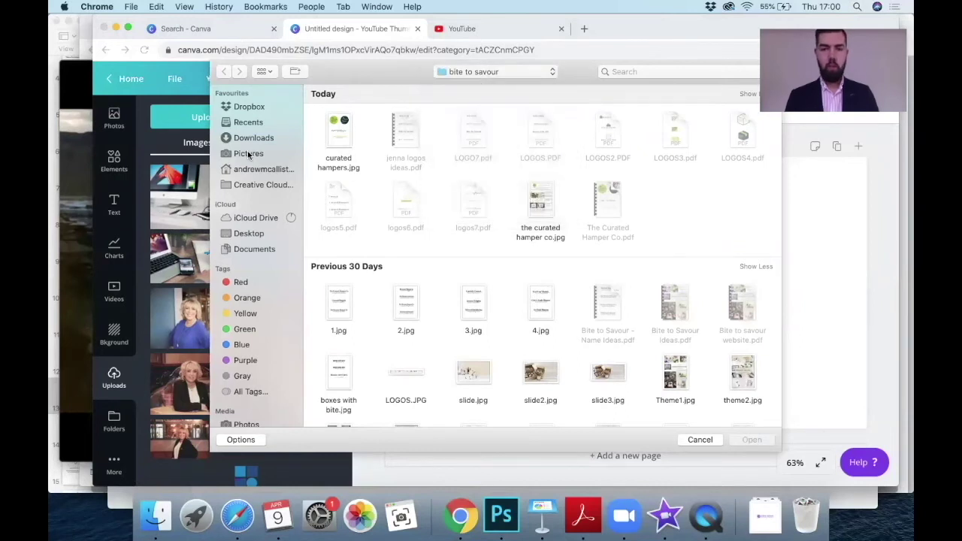
click(249, 153)
click(649, 71)
text(screen)
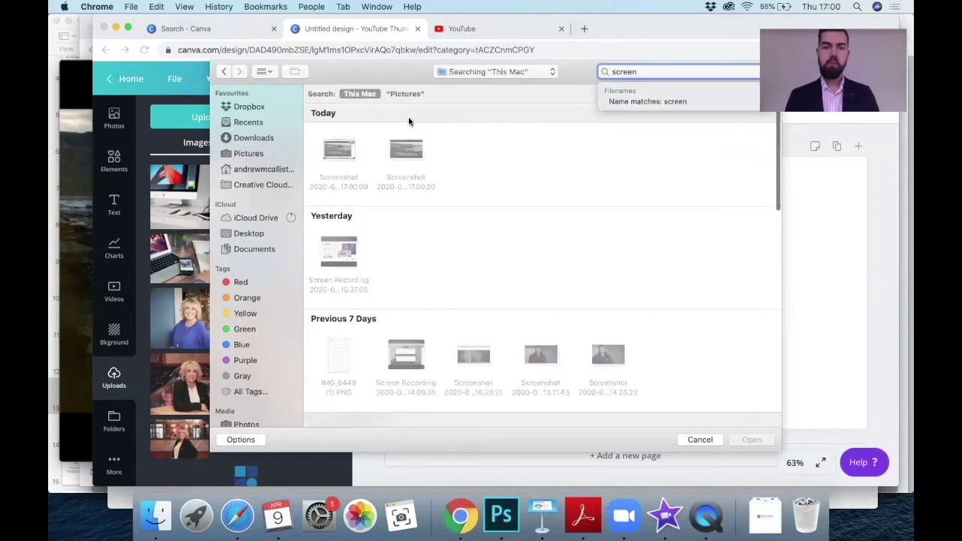
click(406, 93)
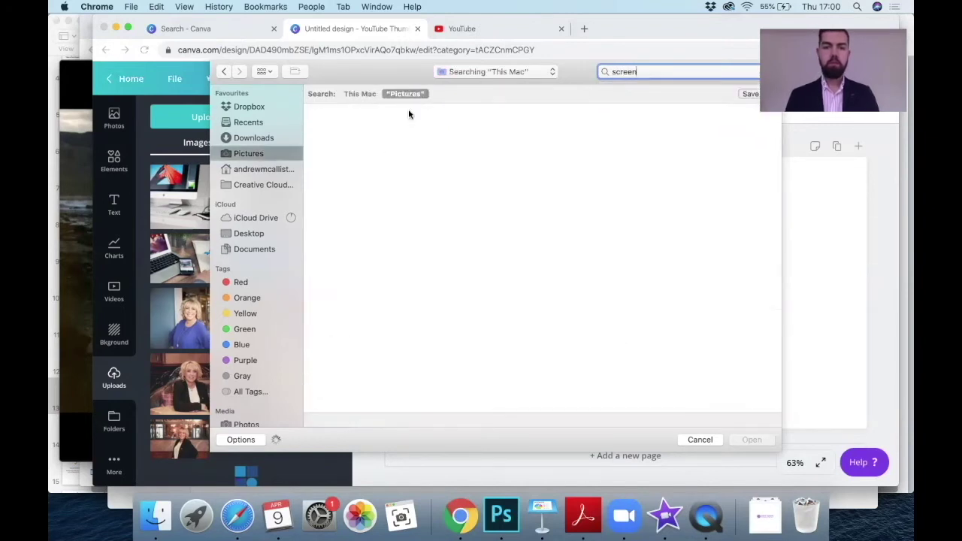
scroll(447, 258, down, 15)
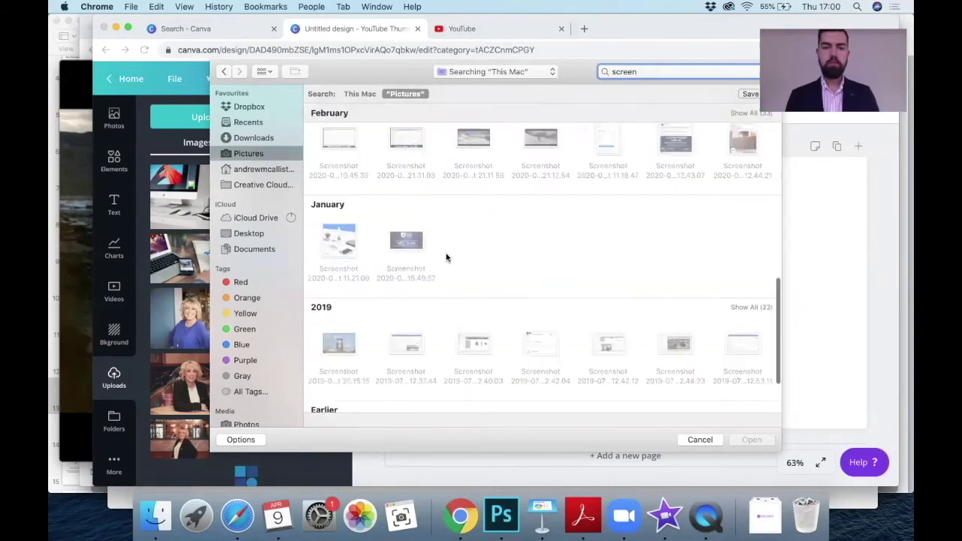
scroll(447, 258, up, 12)
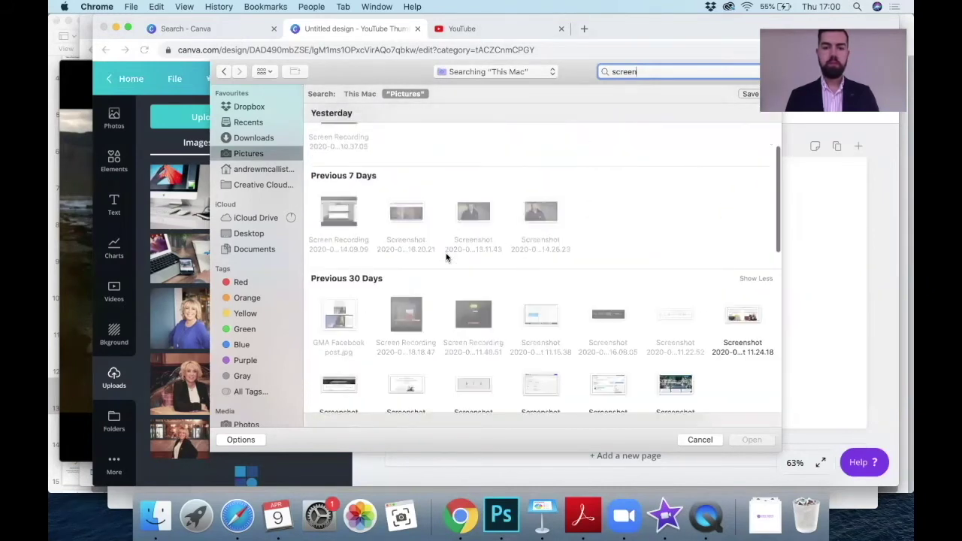
scroll(447, 258, down, 2)
scroll(358, 239, up, 5)
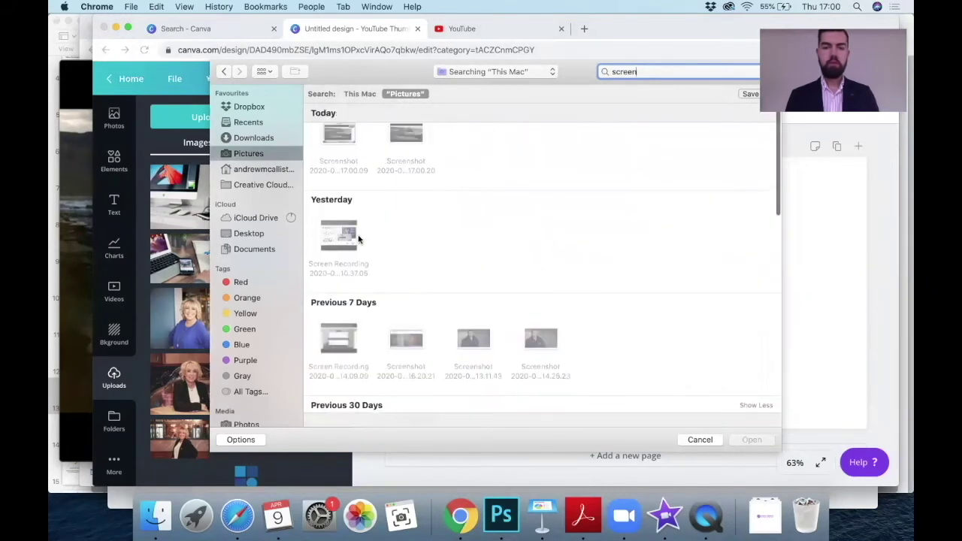
- Upload today's 17.00.20 screenshot from the screenshots folder inside Pictures and place it as the page's full background
click(249, 153)
scroll(524, 182, down, 5)
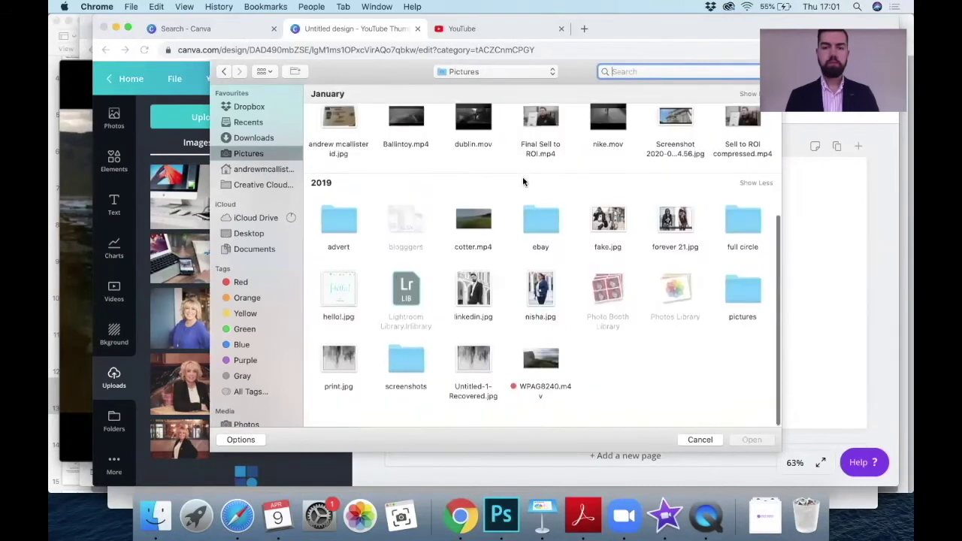
double_click(407, 370)
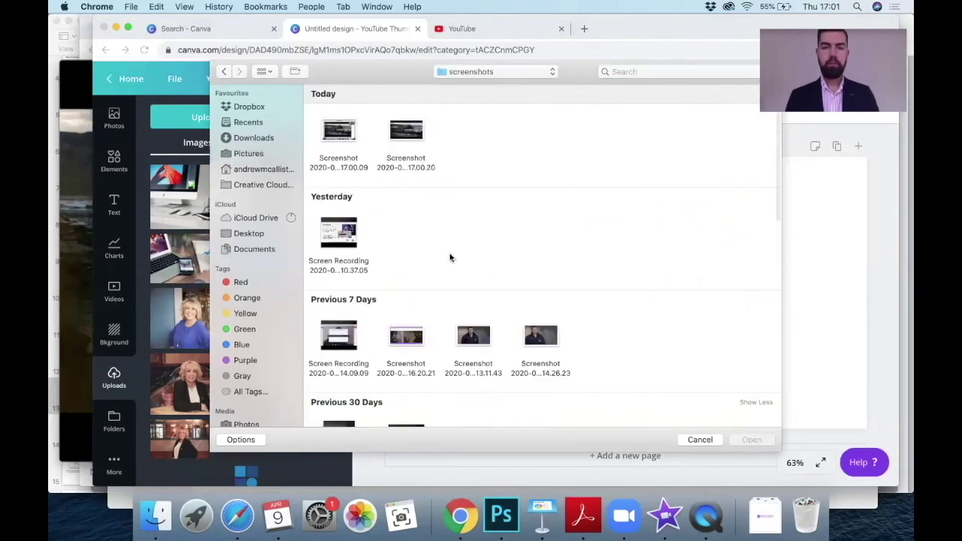
double_click(407, 133)
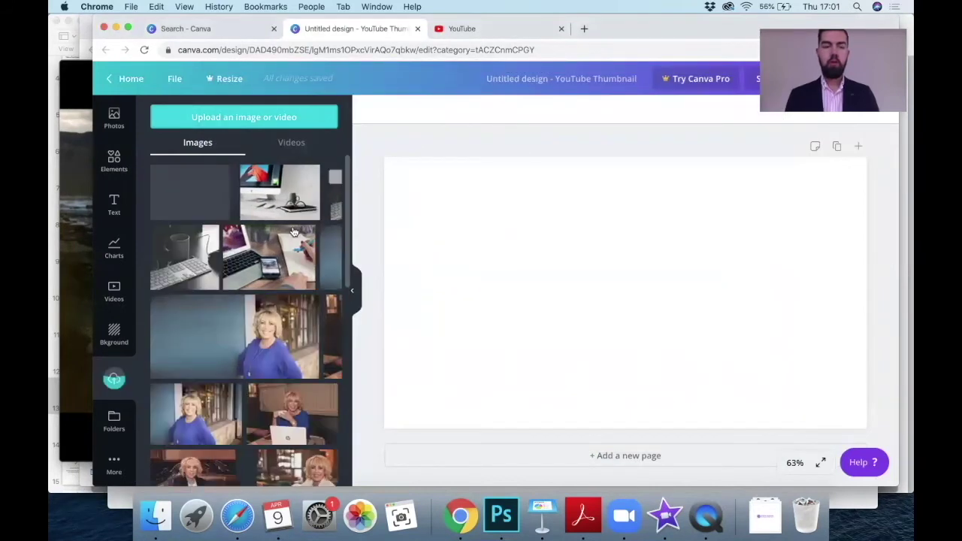
drag(186, 198, 394, 188)
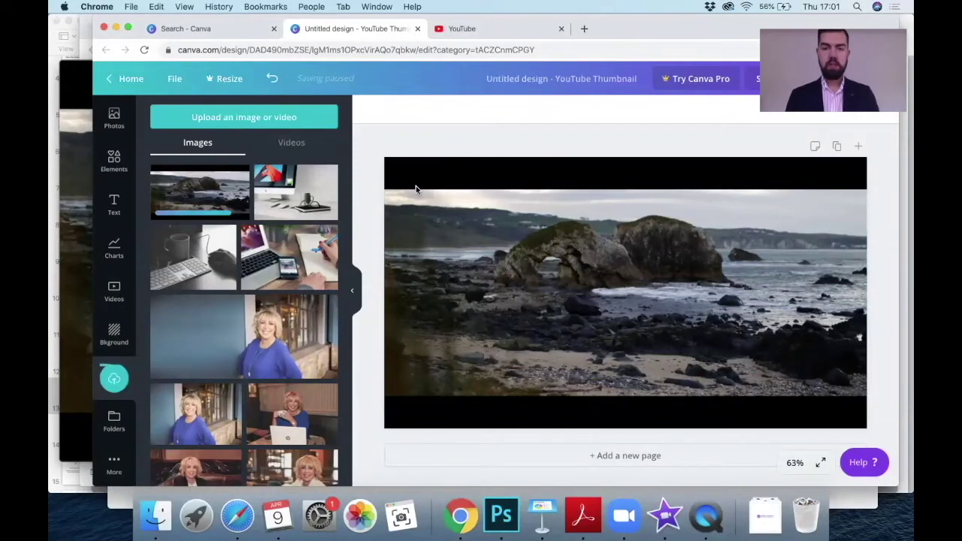
- Crop the background image by enlarging and repositioning it so the black bars fall outside the page
click(657, 295)
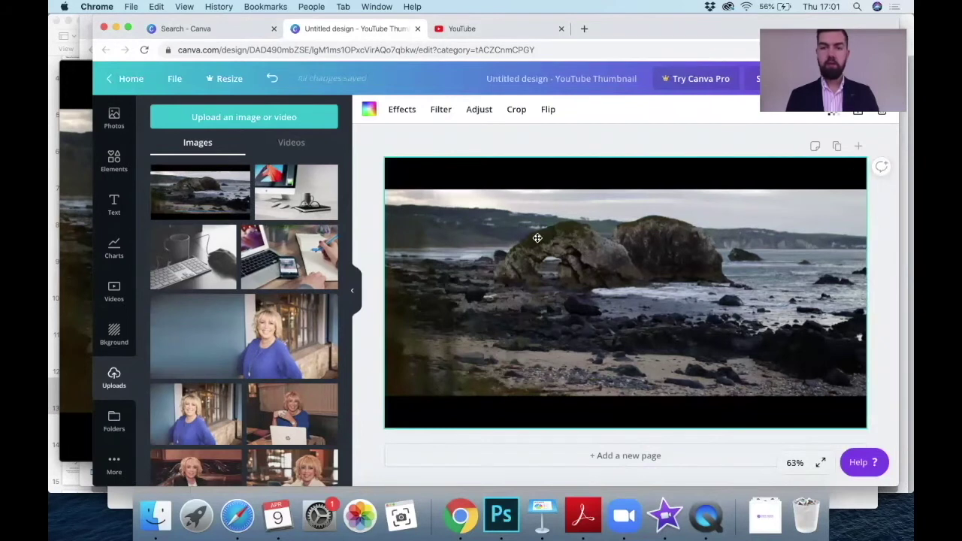
double_click(540, 238)
drag(384, 158, 312, 134)
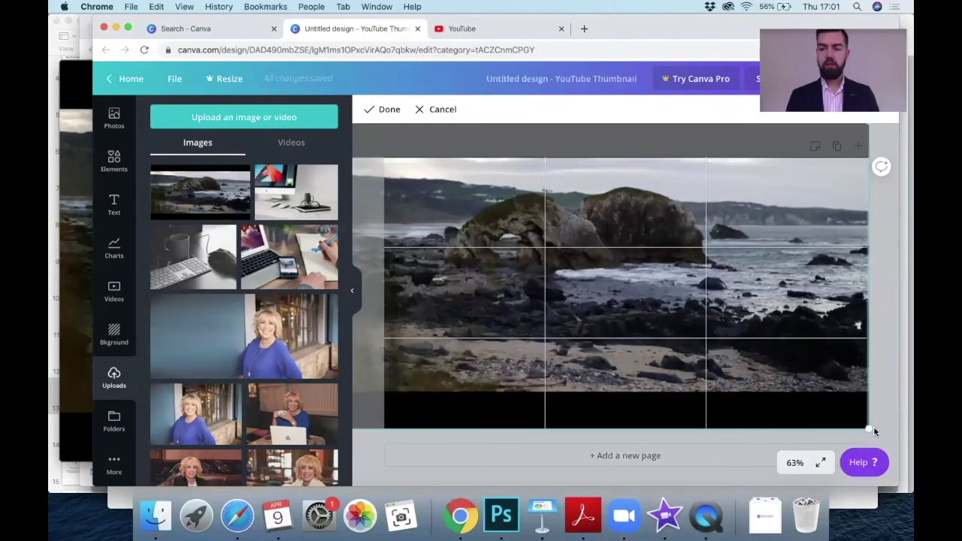
drag(881, 436, 909, 527)
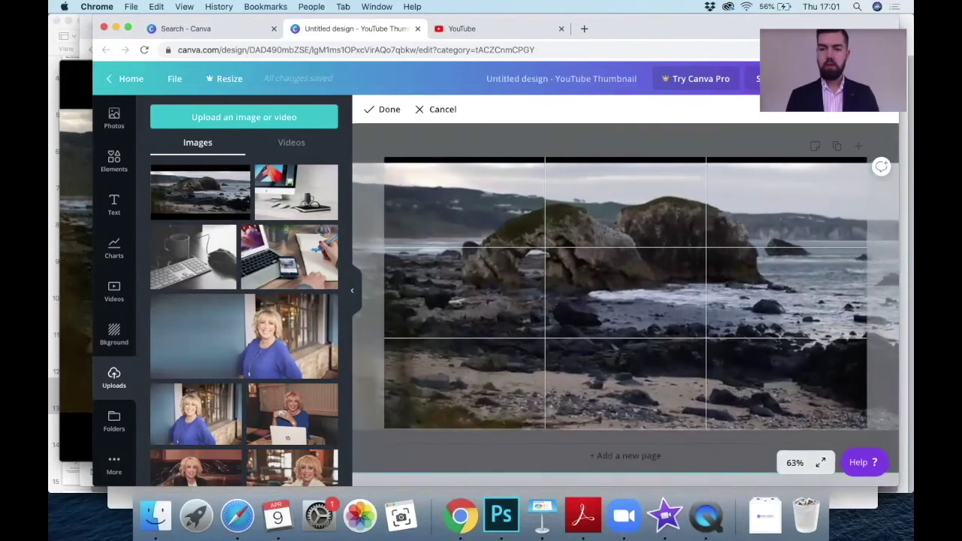
drag(715, 373, 704, 370)
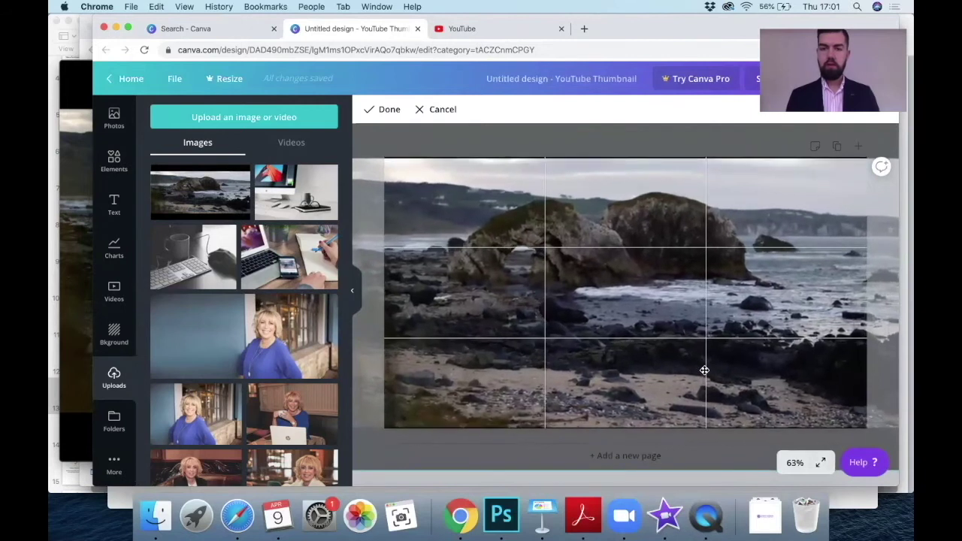
click(381, 110)
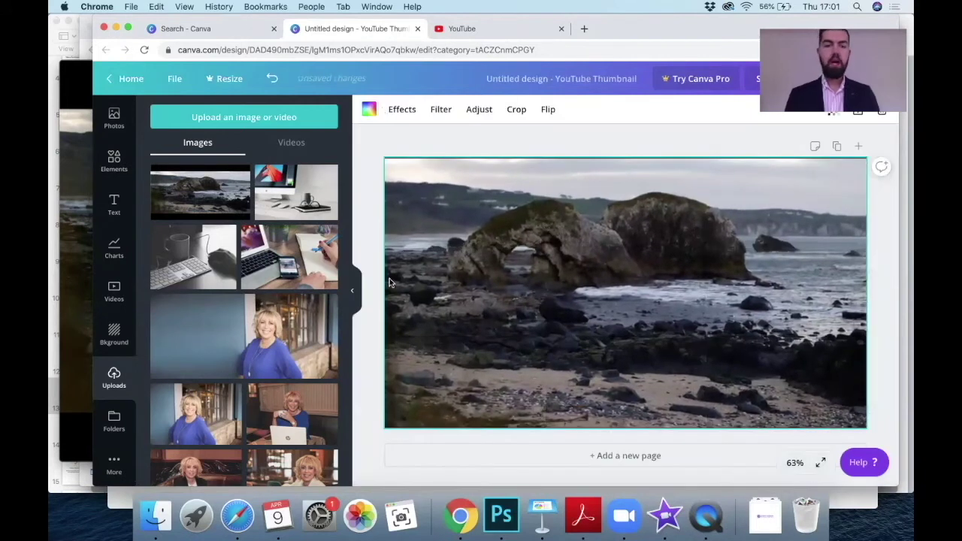
- Add a heading text box to the thumbnail and move it close to the middle of the image
click(114, 204)
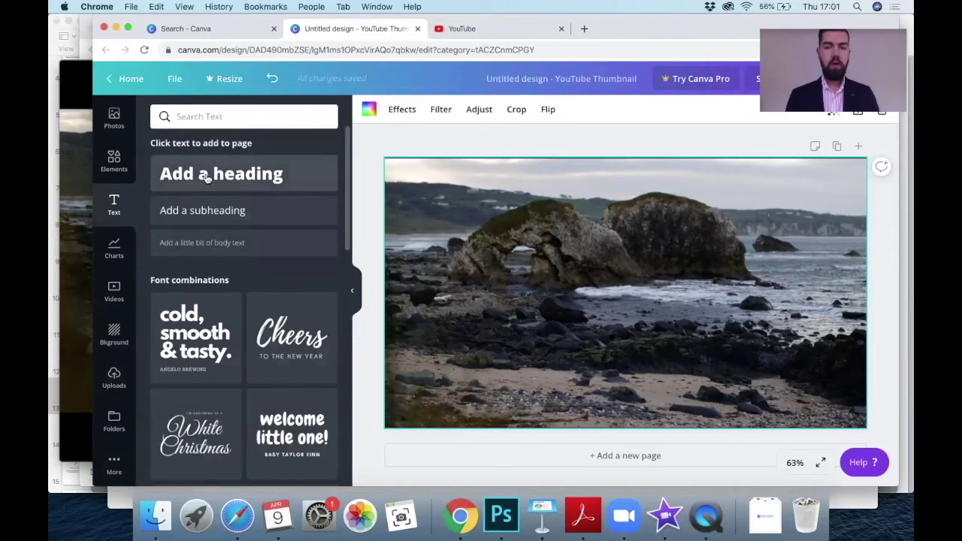
click(569, 339)
mouse_move(534, 282)
mouse_down()
mouse_move(649, 282)
mouse_move(549, 282)
mouse_up()
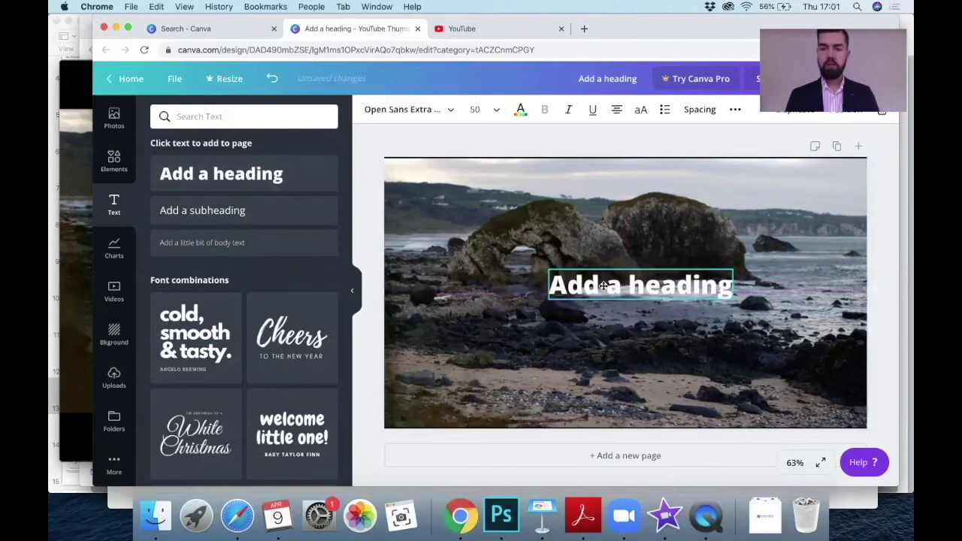
- Replace the heading's placeholder text with "North Coast"
double_click(627, 281)
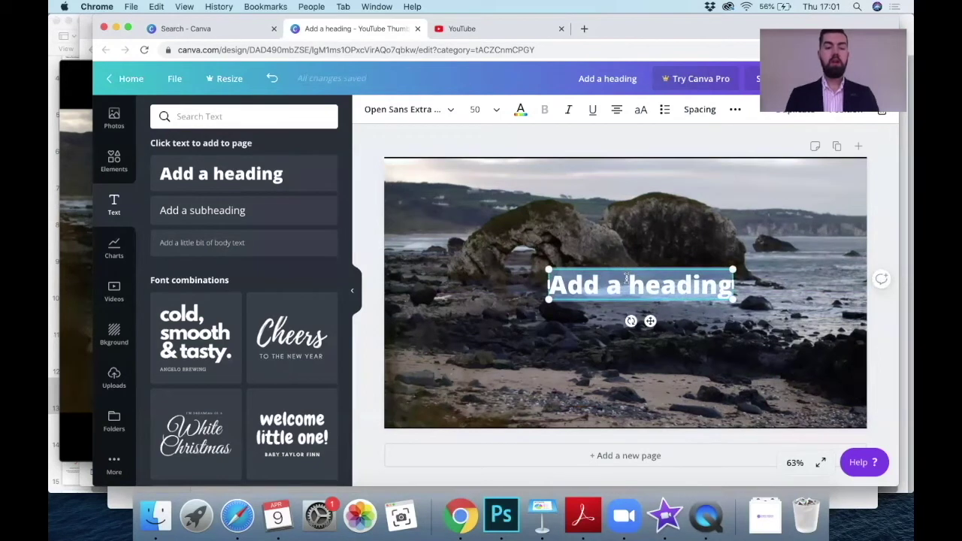
text(North)
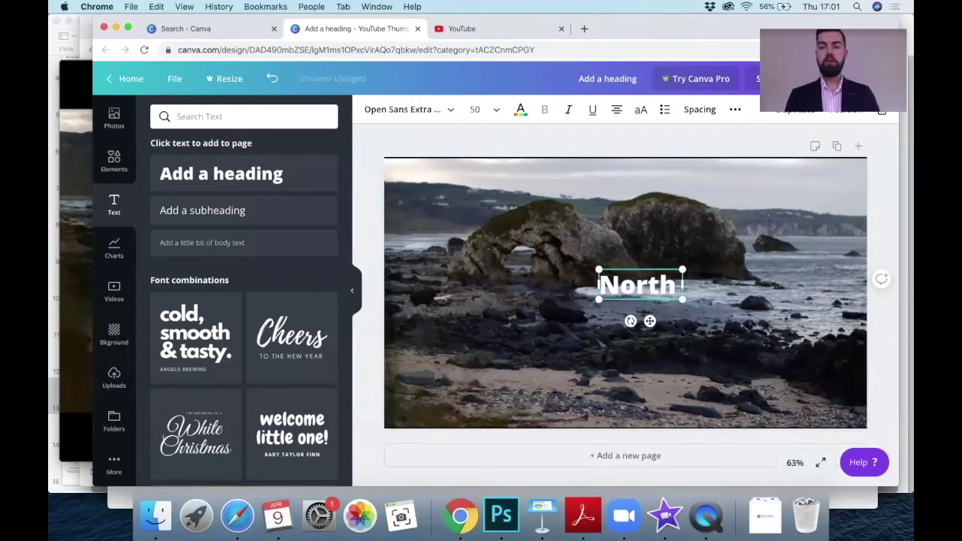
text( Coast)
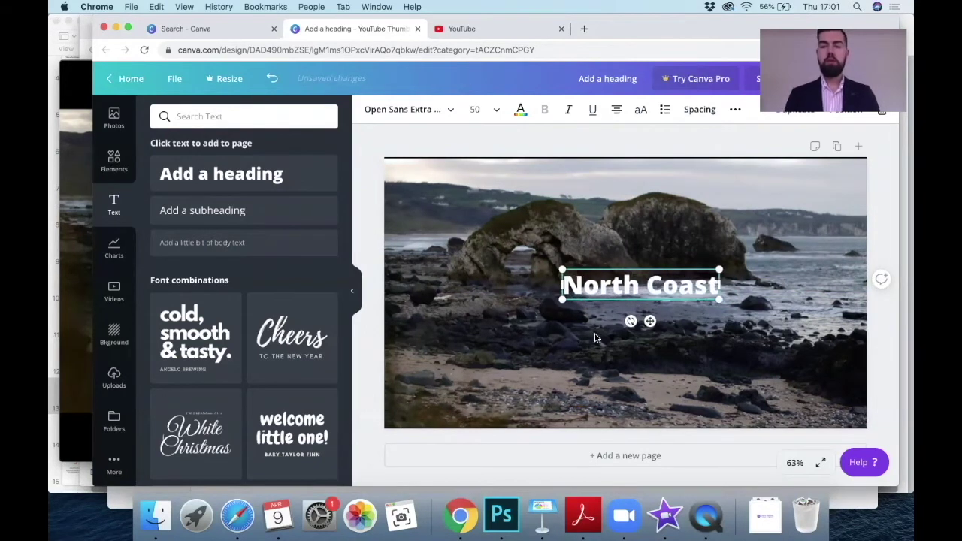
click(582, 343)
- Add a subheading reading "top 10 walks in NI" and centre it just below the North Coast heading
drag(221, 217, 634, 320)
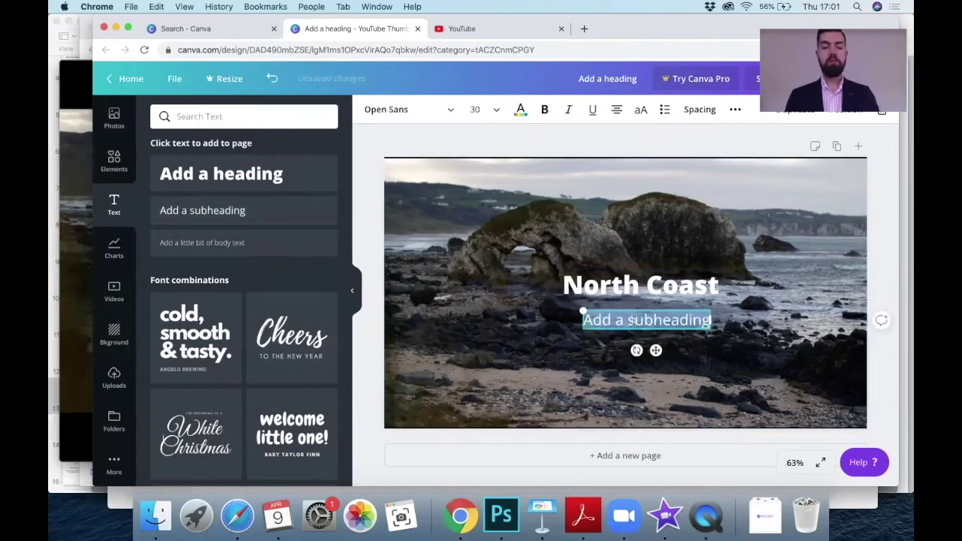
text(top 10)
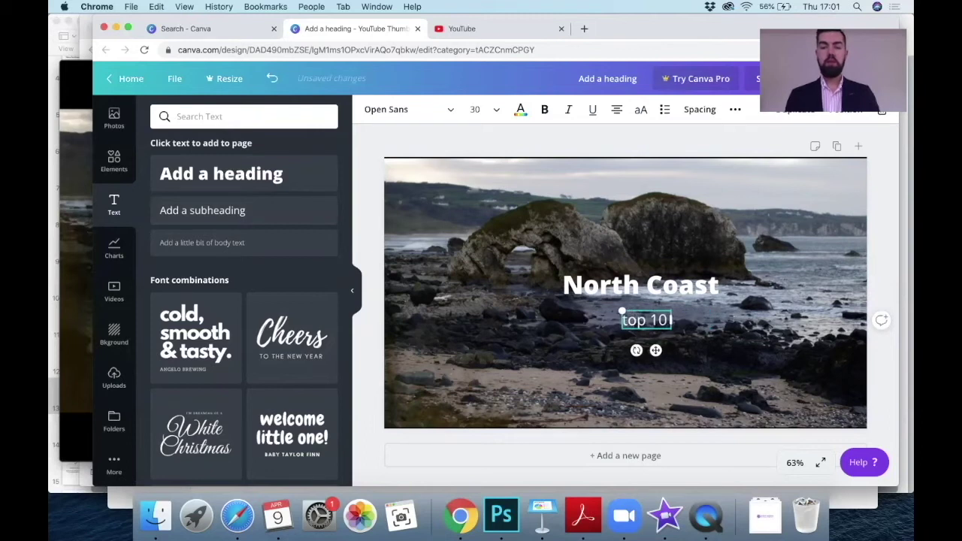
text( walks in NI)
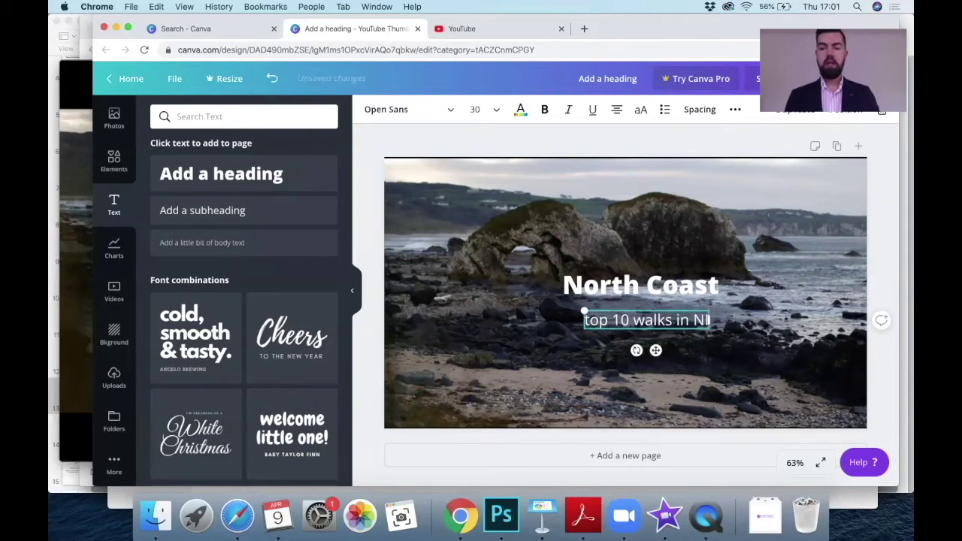
click(706, 352)
click(669, 323)
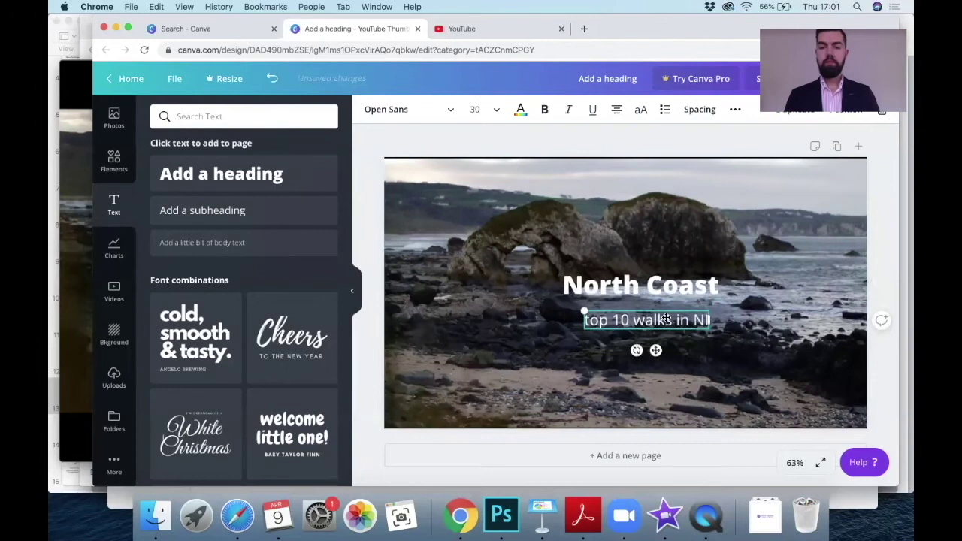
drag(669, 323, 663, 320)
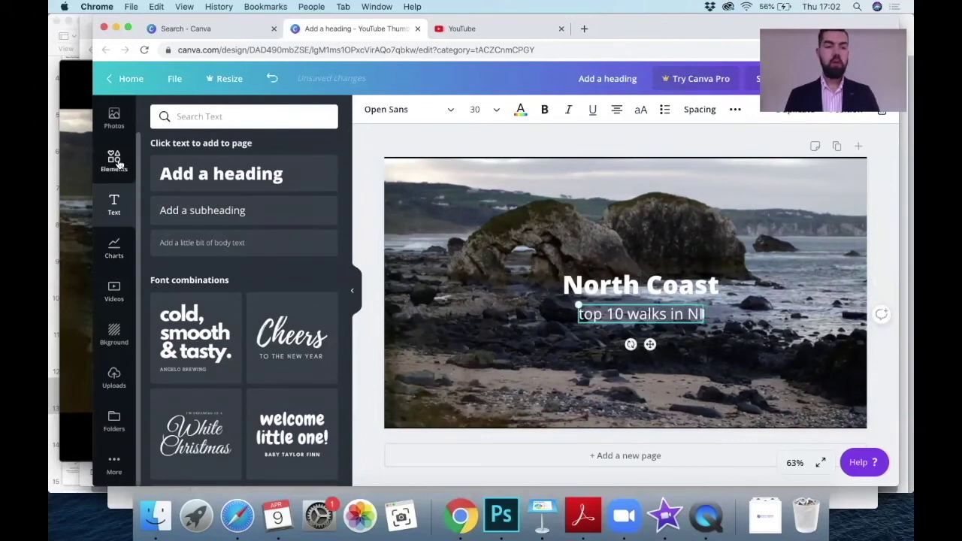
- Find the Full Circle Management Solutions logo with white lettering among the uploaded images and place it on the thumbnail
click(114, 377)
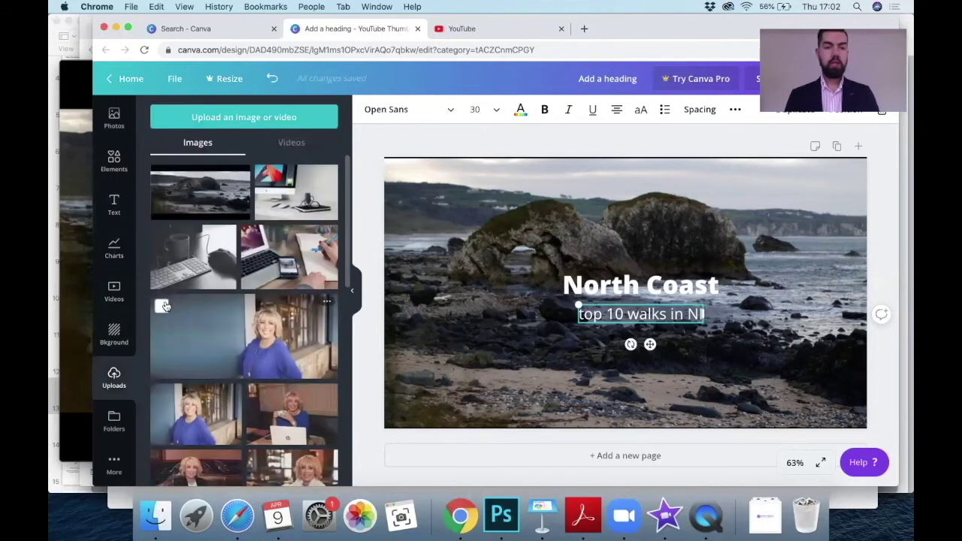
scroll(211, 293, down, 10)
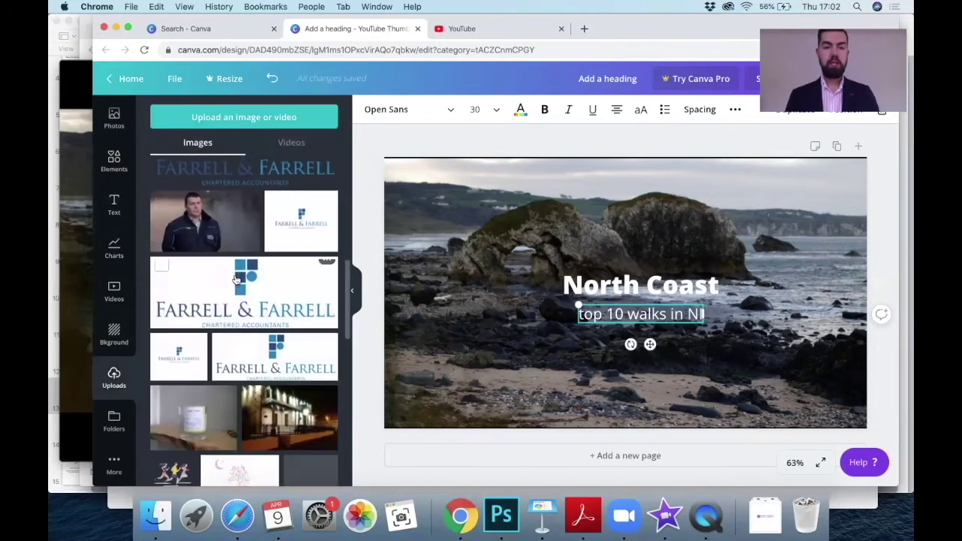
scroll(235, 280, down, 10)
scroll(235, 280, down, 5)
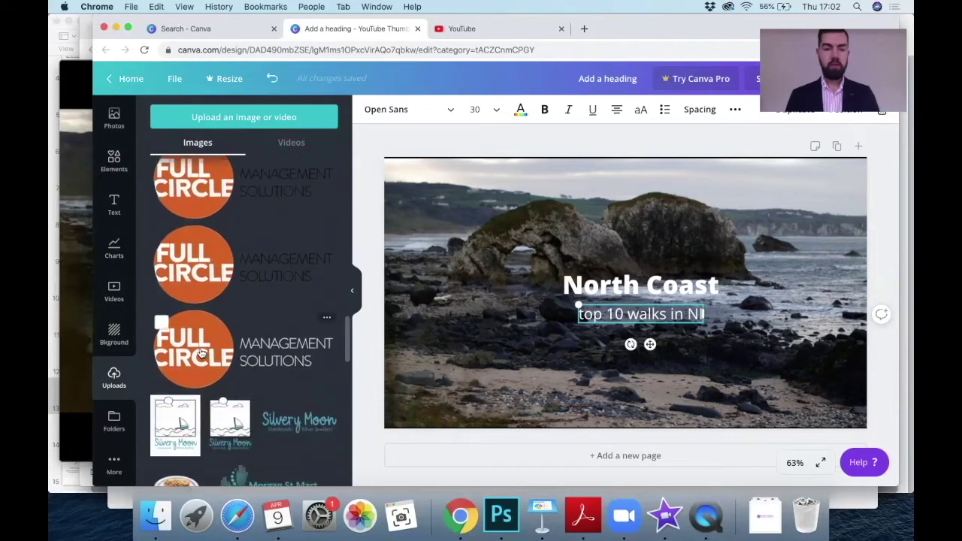
drag(218, 343, 467, 250)
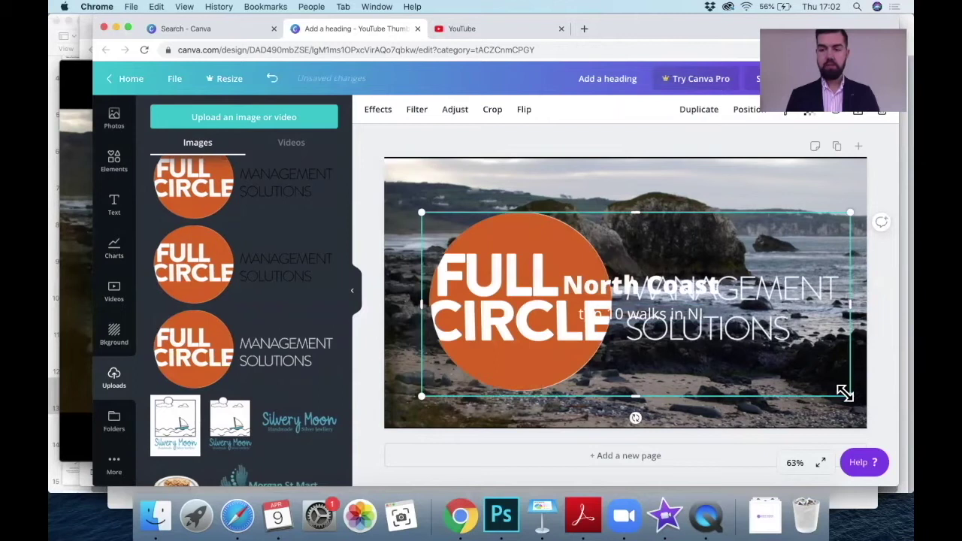
- Shrink the logo to about a third of the thumbnail's width and move it into the image's lower-left corner
drag(773, 348, 563, 269)
drag(462, 245, 427, 193)
drag(436, 295, 438, 381)
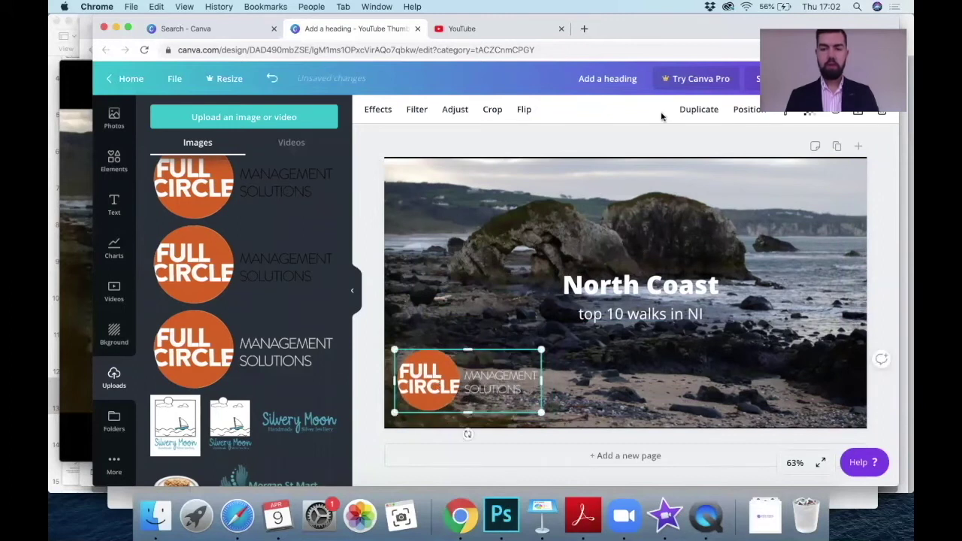
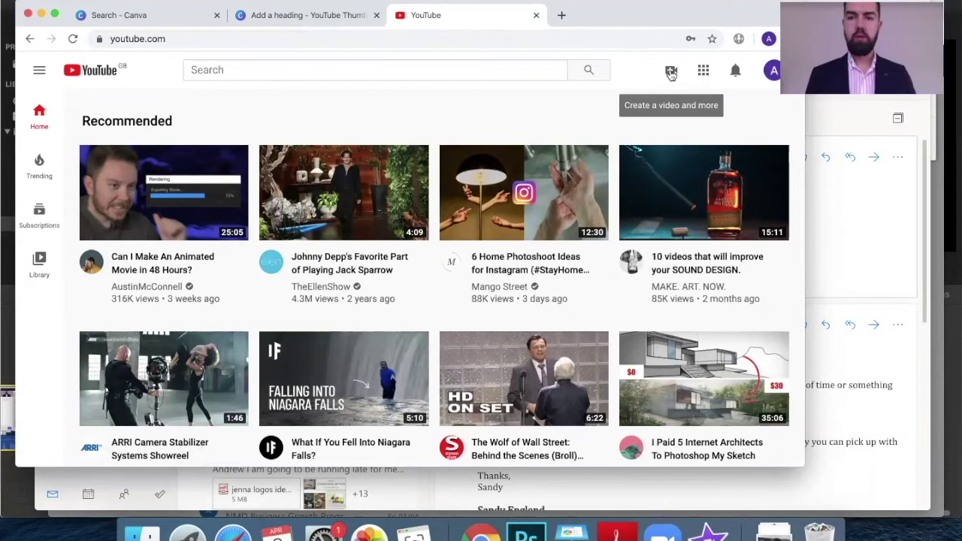
- On YouTube, start a video upload and choose nike.mov from the Pictures folder
click(671, 71)
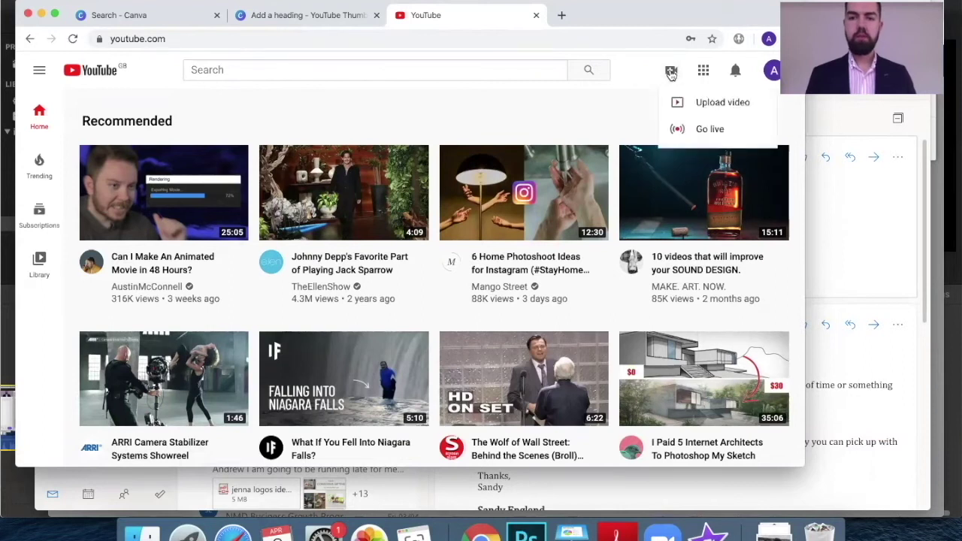
click(707, 104)
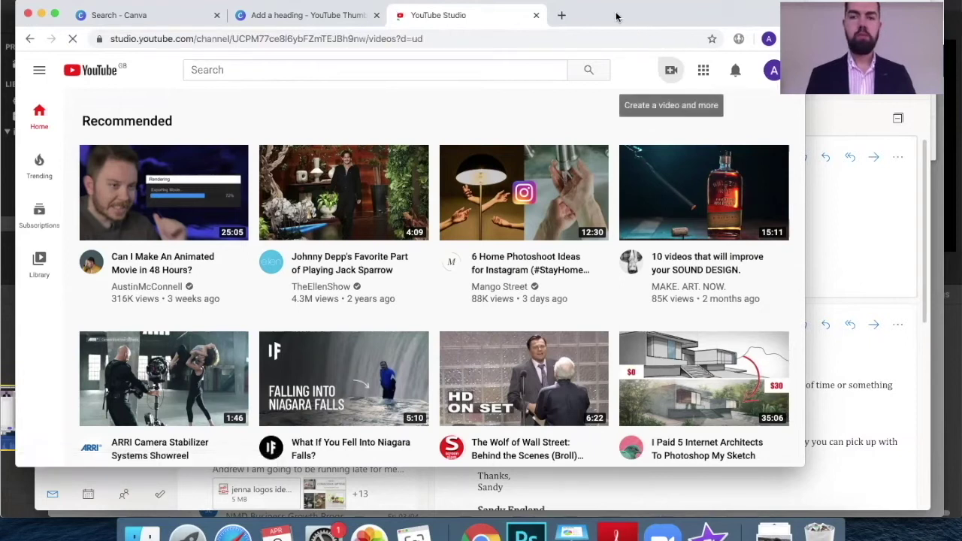
drag(616, 15, 636, 15)
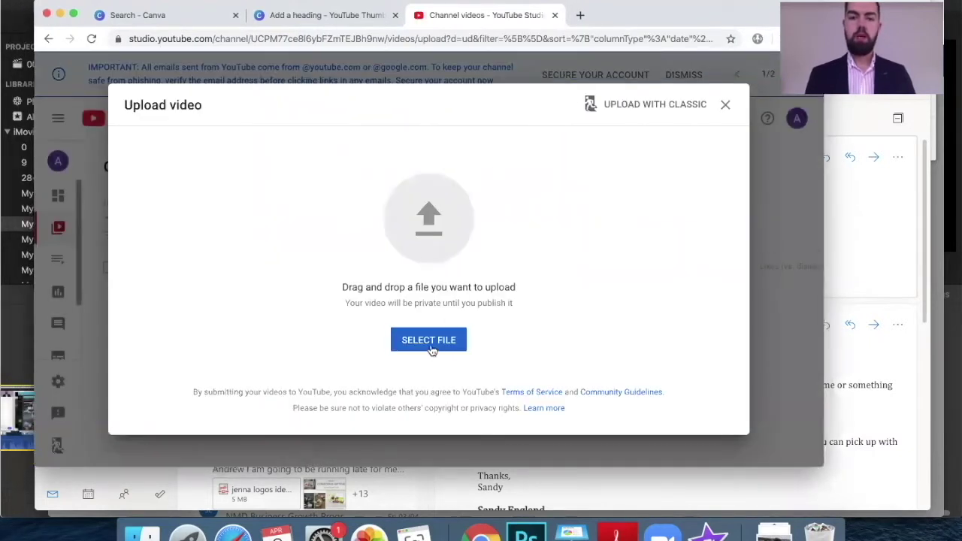
click(341, 186)
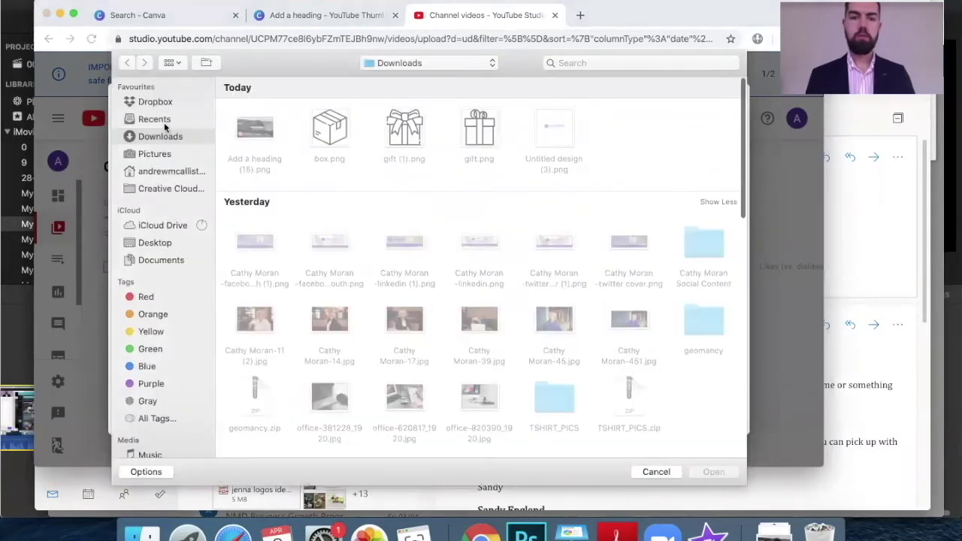
click(156, 154)
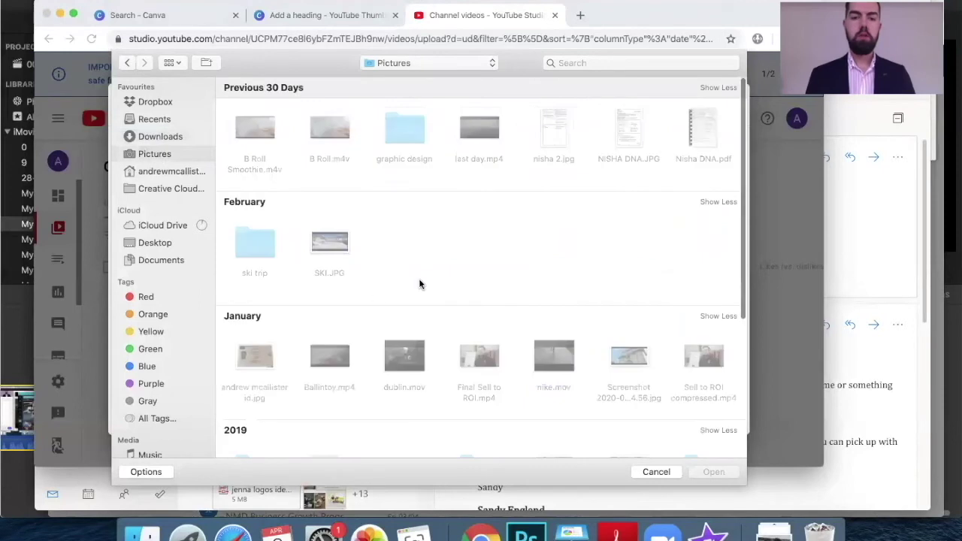
click(564, 359)
double_click(565, 358)
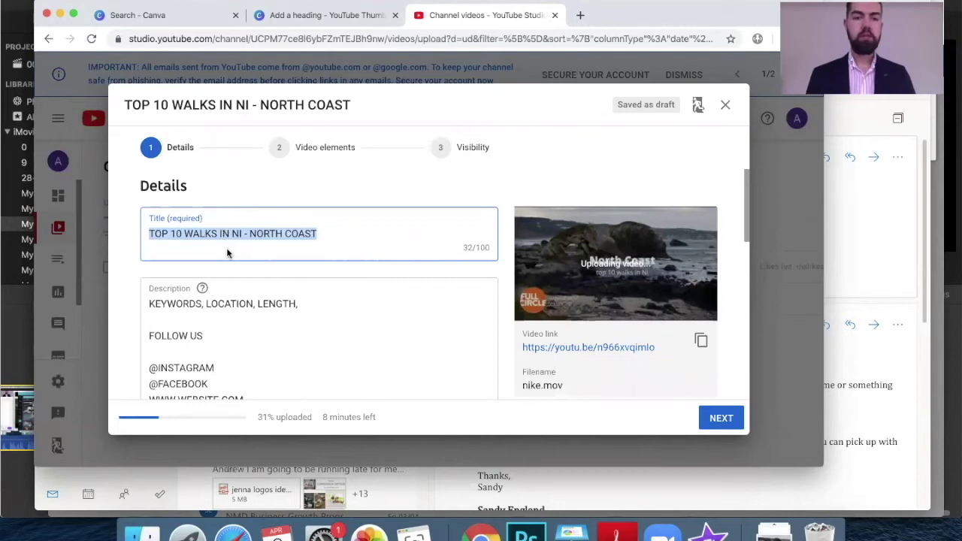
- Review the video's title and description, and change its thumbnail to Add a heading (15).png from the Downloads folder
click(280, 299)
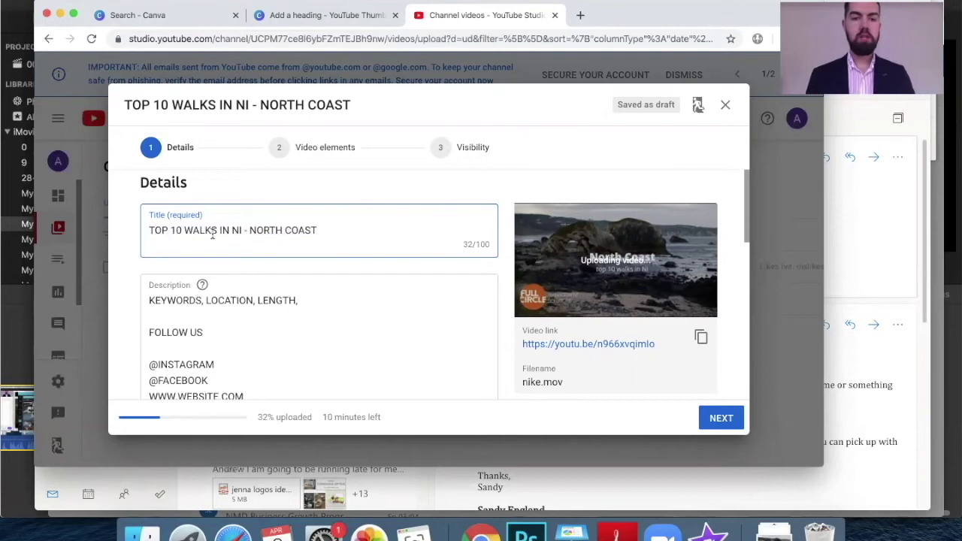
scroll(301, 231, down, 1)
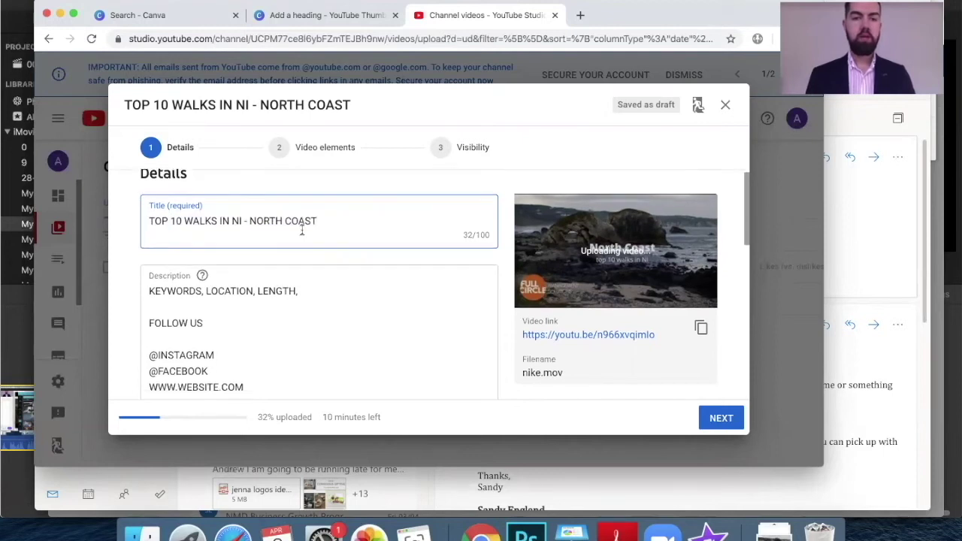
scroll(293, 248, down, 3)
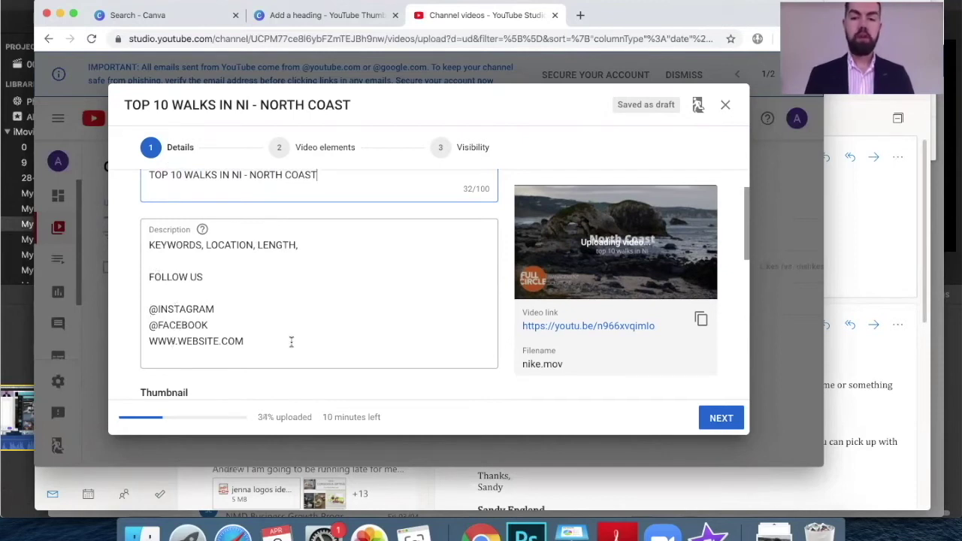
scroll(292, 344, down, 2)
scroll(293, 343, down, 1)
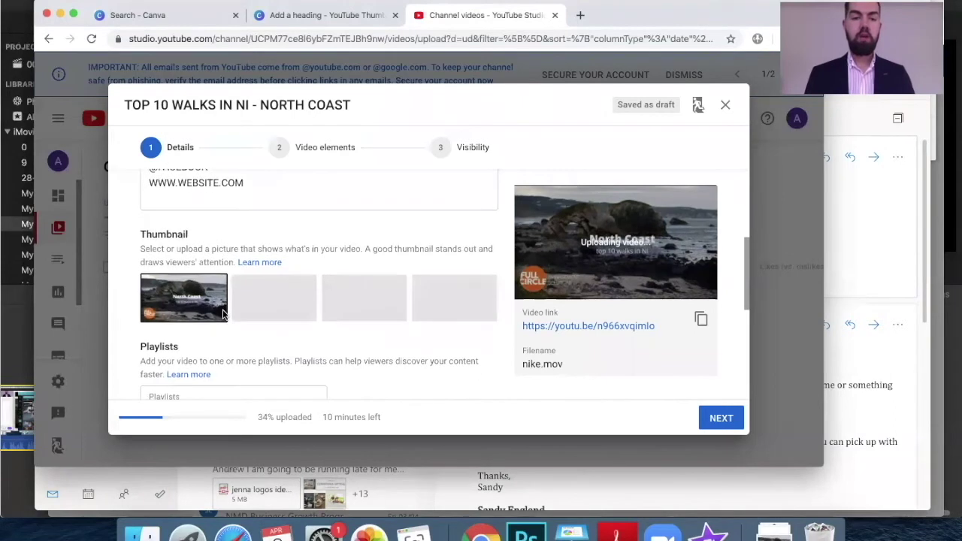
scroll(216, 291, down, 1)
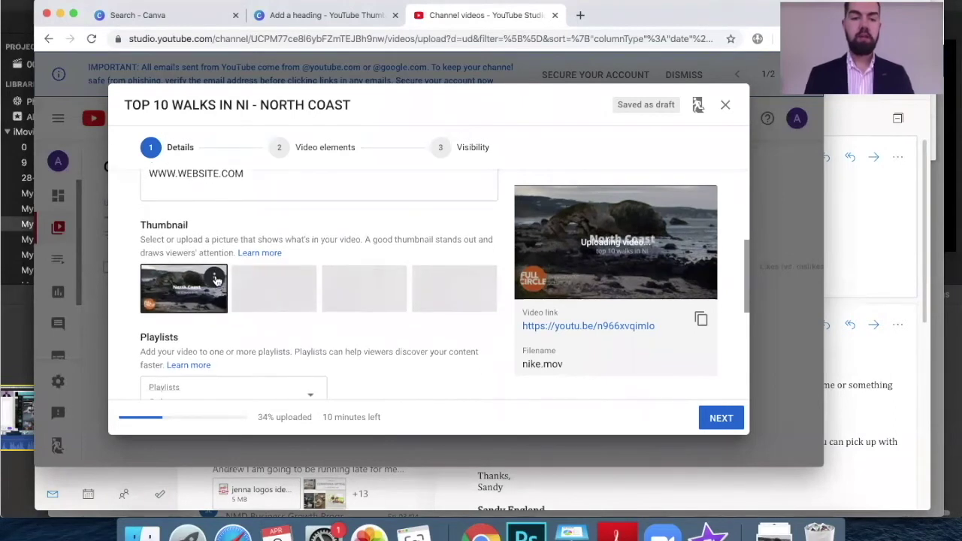
click(218, 290)
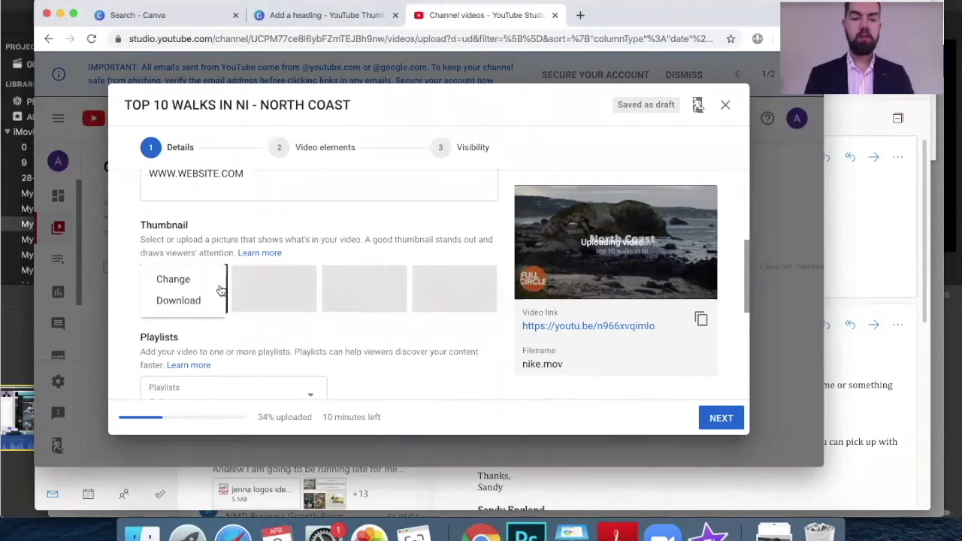
click(181, 282)
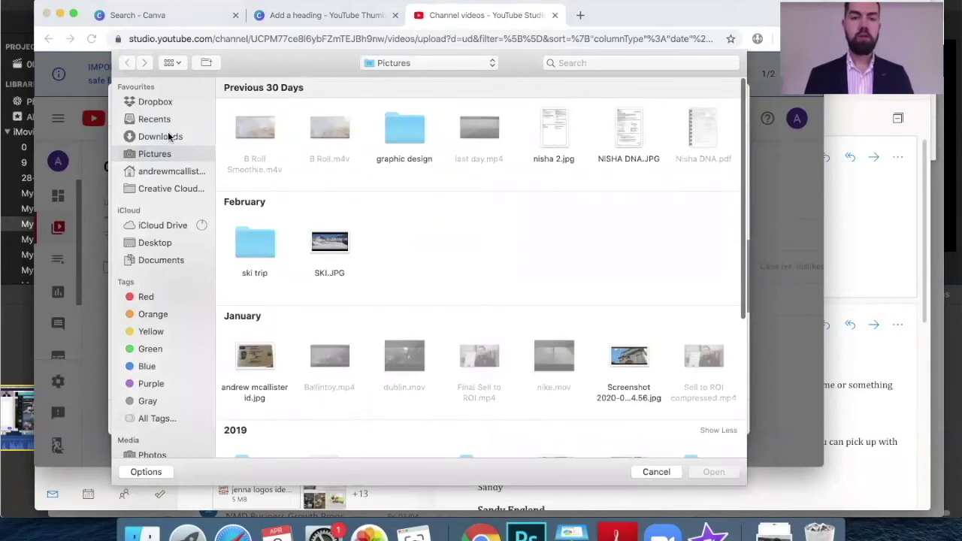
click(179, 133)
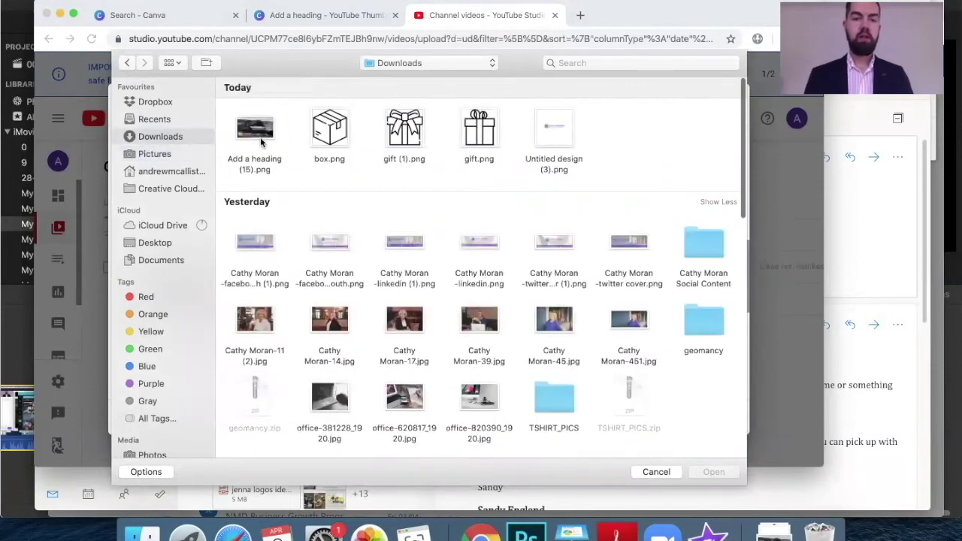
click(263, 136)
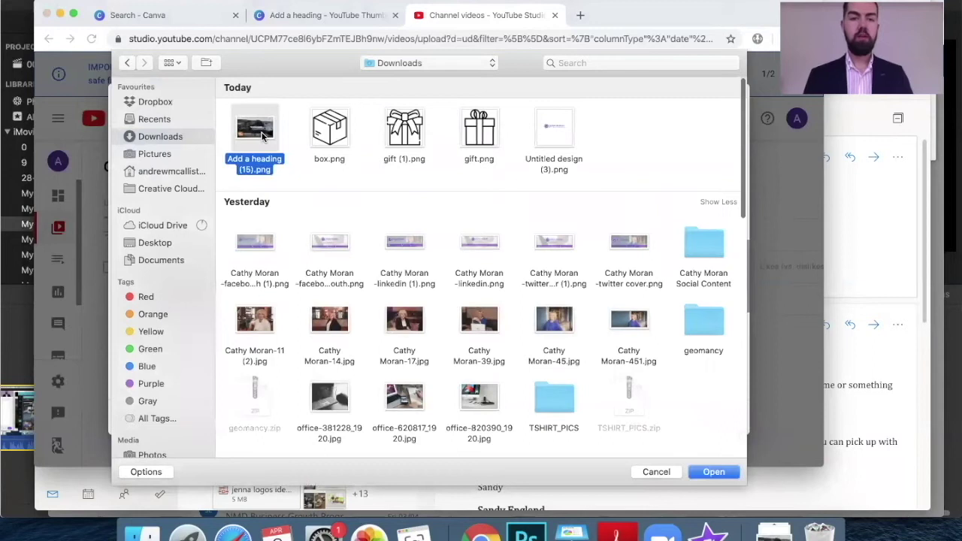
double_click(263, 135)
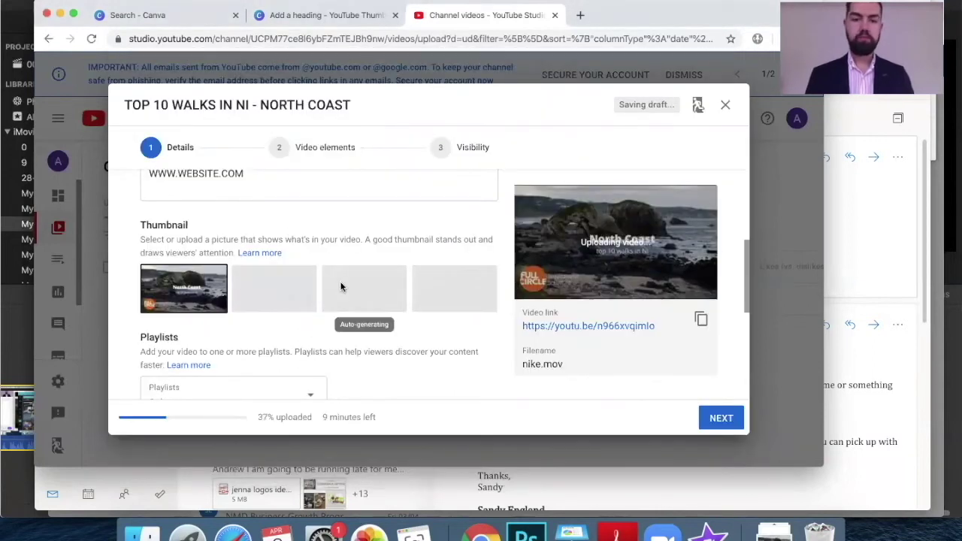
- Create a public playlist titled WALKS and add the video to it
scroll(340, 287, down, 2)
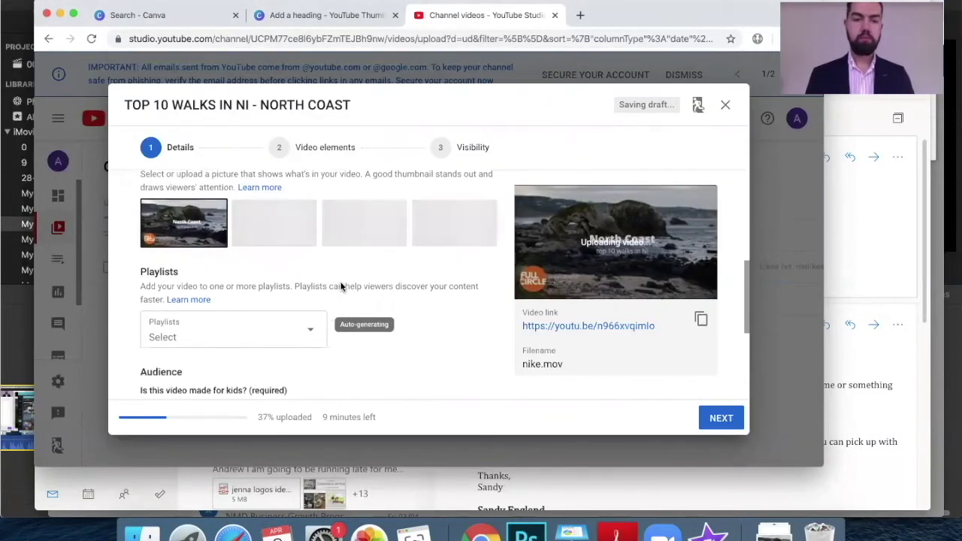
click(305, 323)
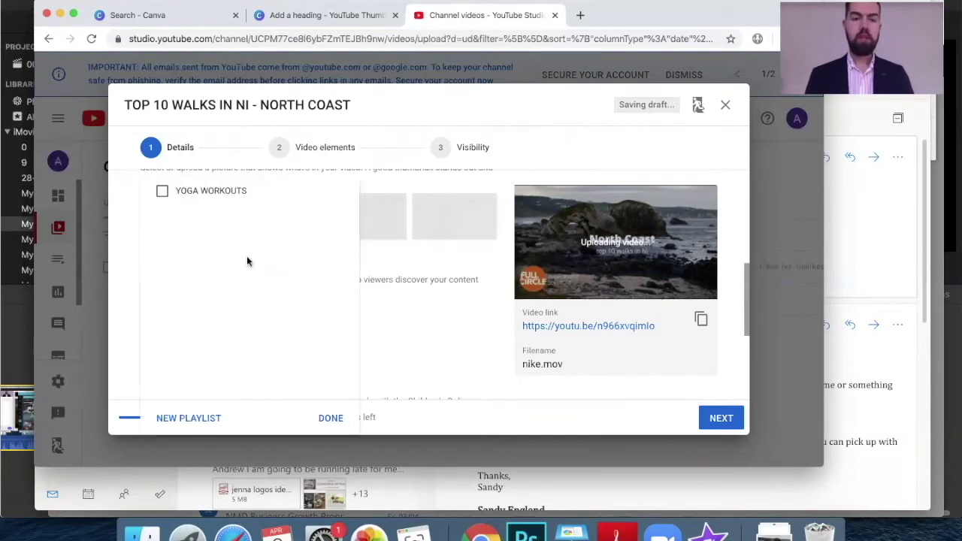
click(199, 418)
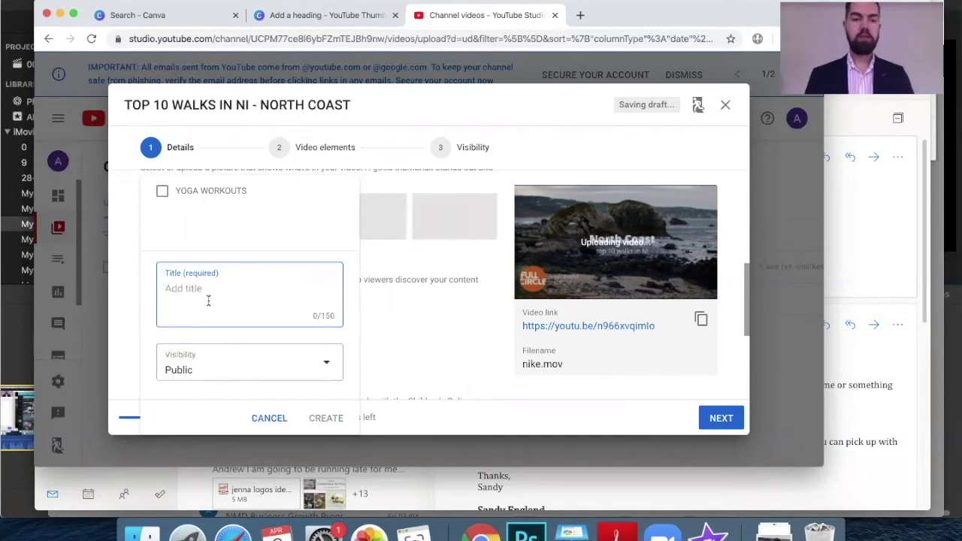
text(WALKS)
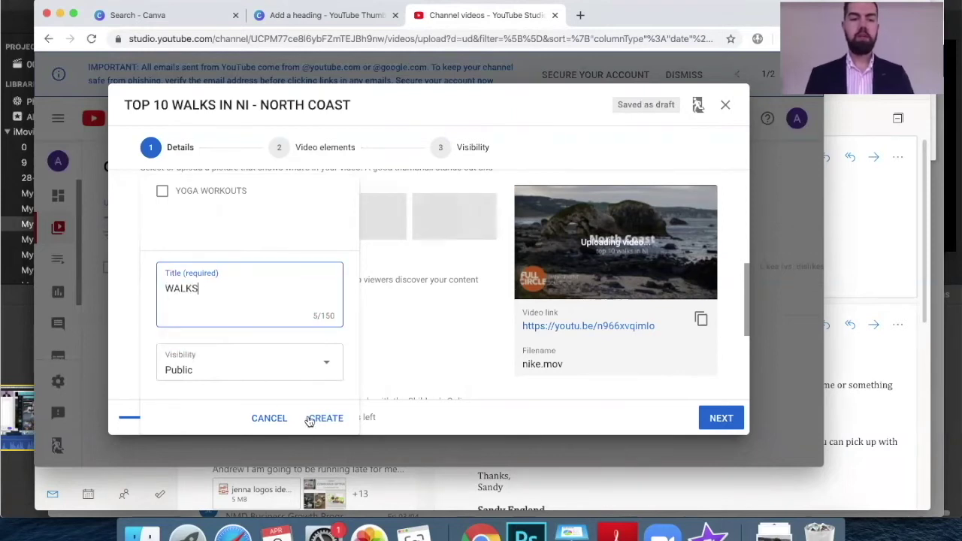
click(312, 370)
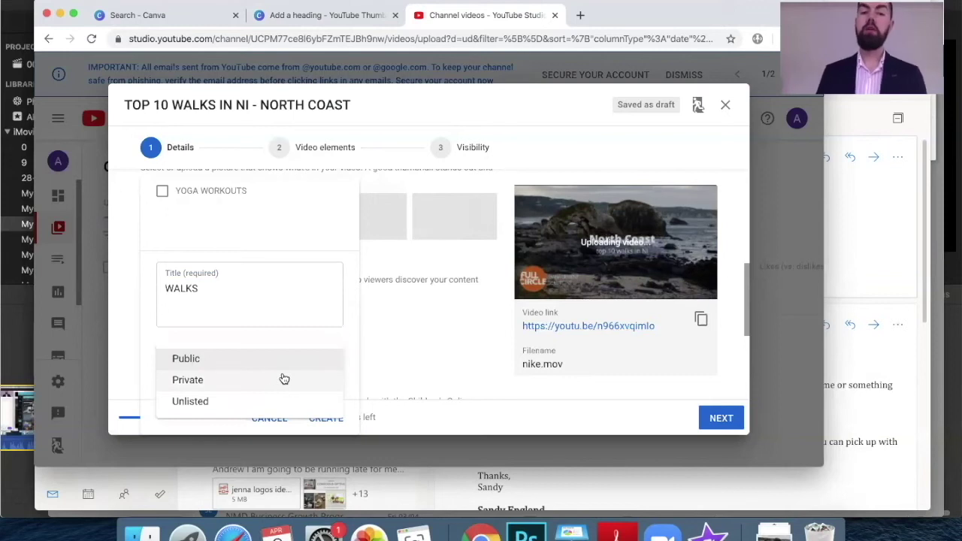
click(206, 364)
click(324, 418)
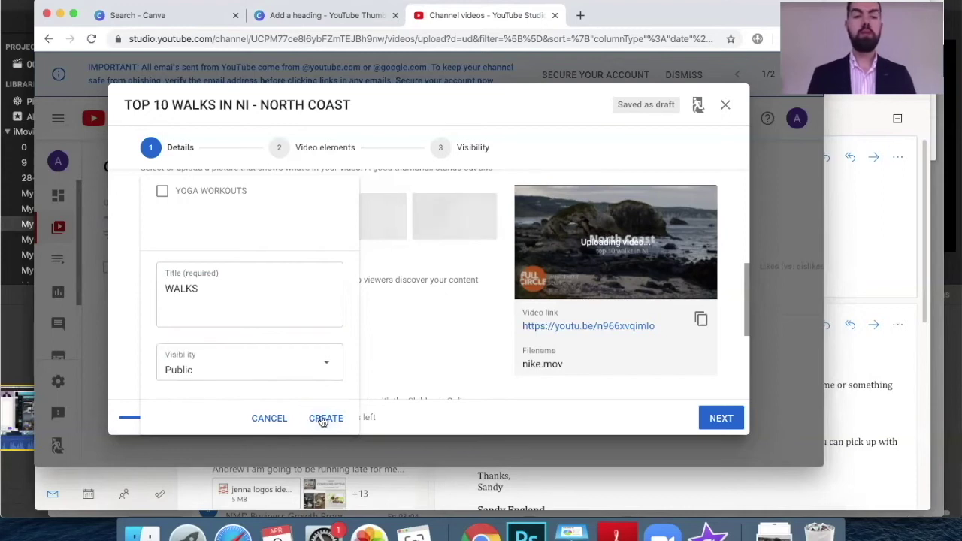
click(162, 194)
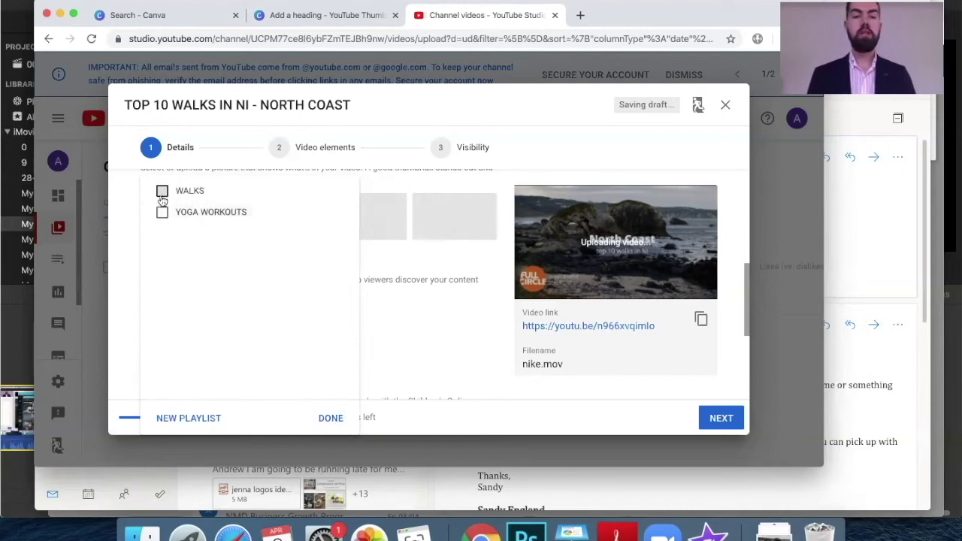
click(330, 418)
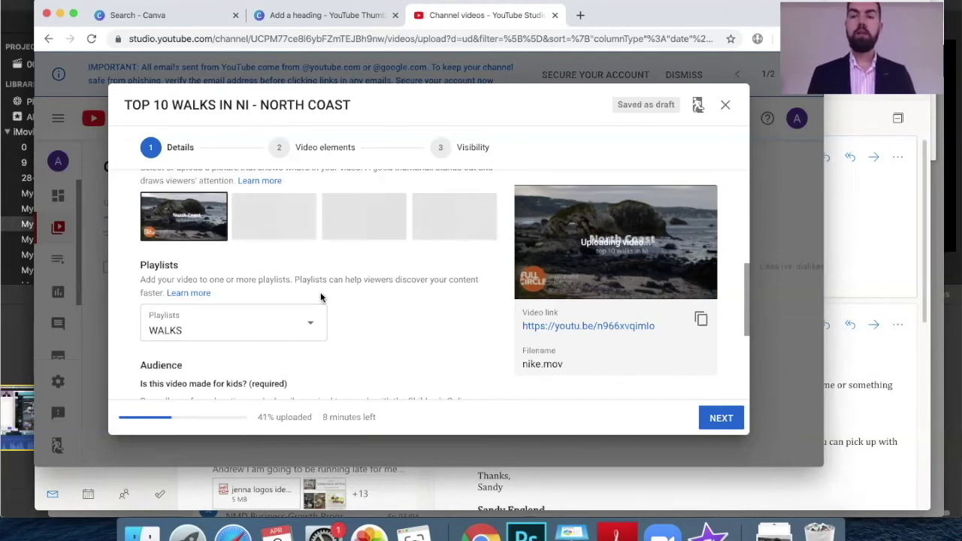
- Mark the video as not made for kids and continue to the video elements stage
scroll(364, 281, down, 3)
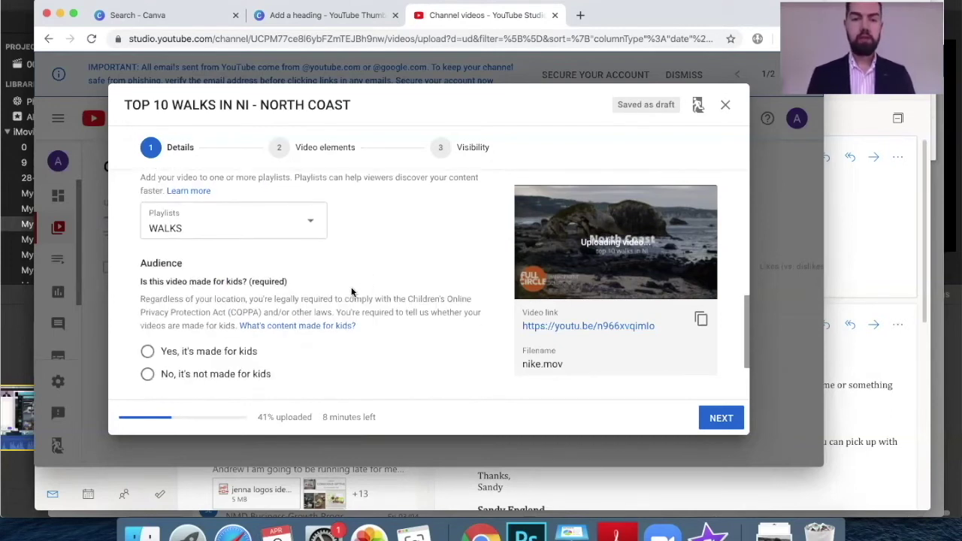
scroll(288, 282, down, 2)
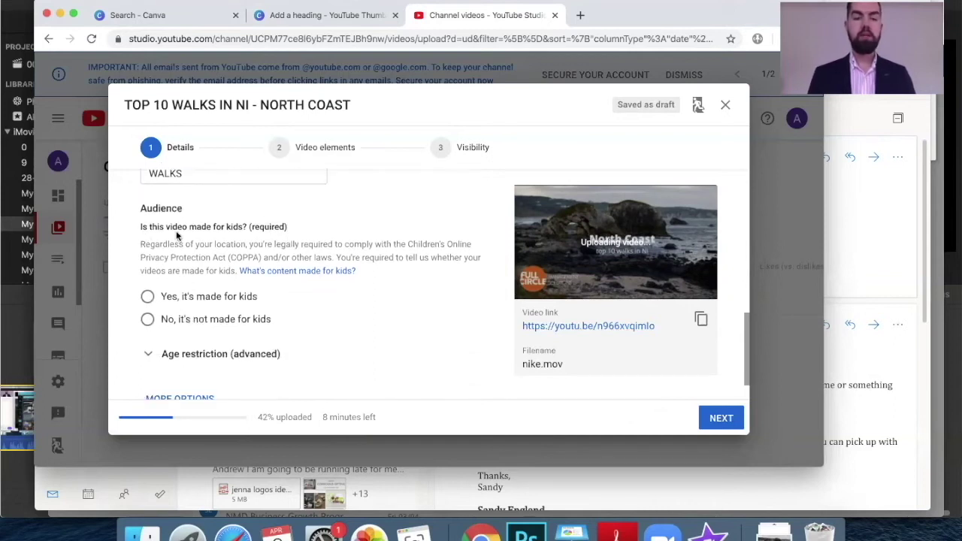
scroll(148, 304, down, 2)
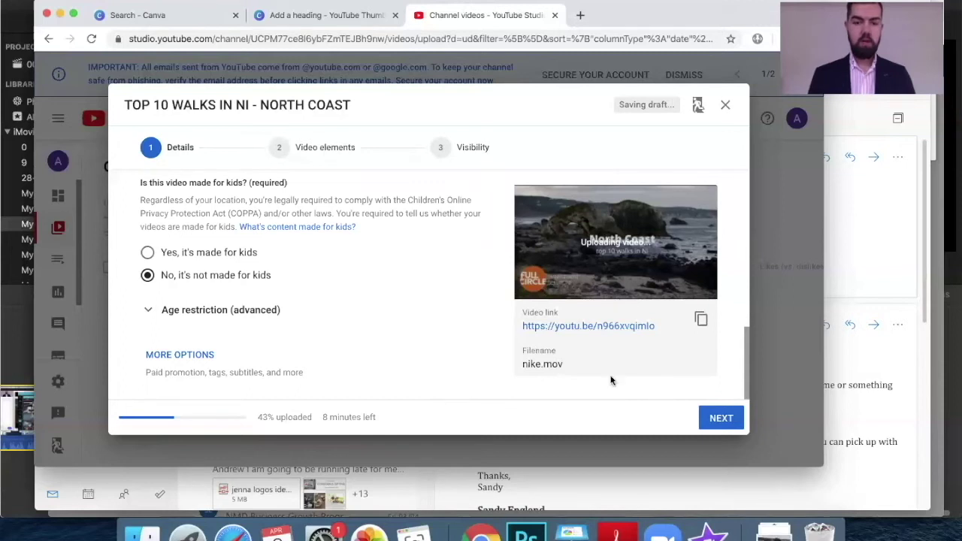
click(709, 414)
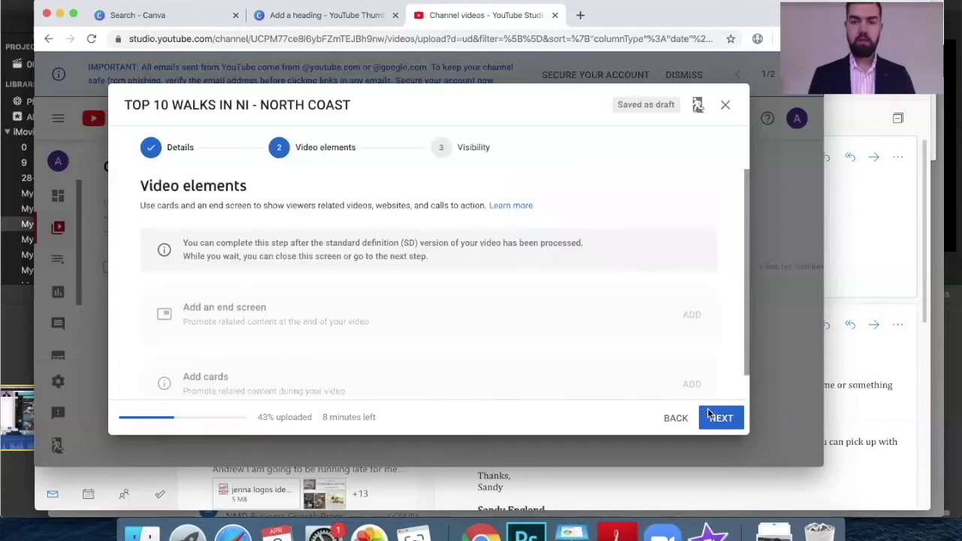
- Review the end screen, card and visibility options, close the upload form and cancel the nike.mov upload
scroll(401, 290, down, 1)
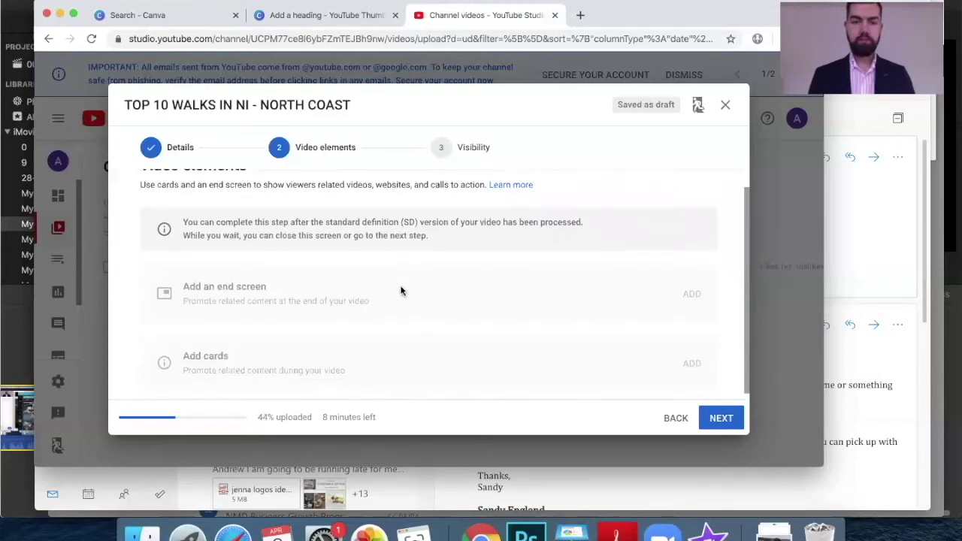
click(711, 415)
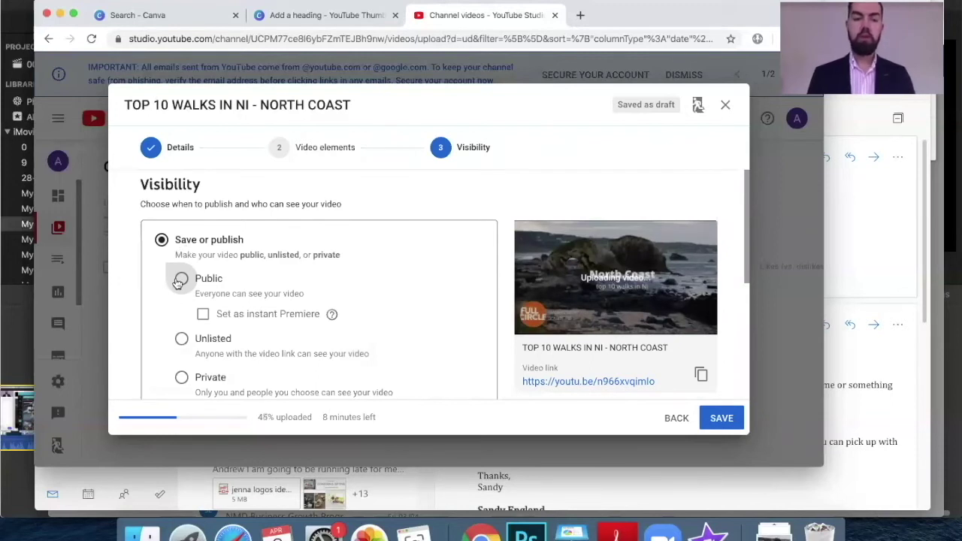
scroll(178, 282, down, 2)
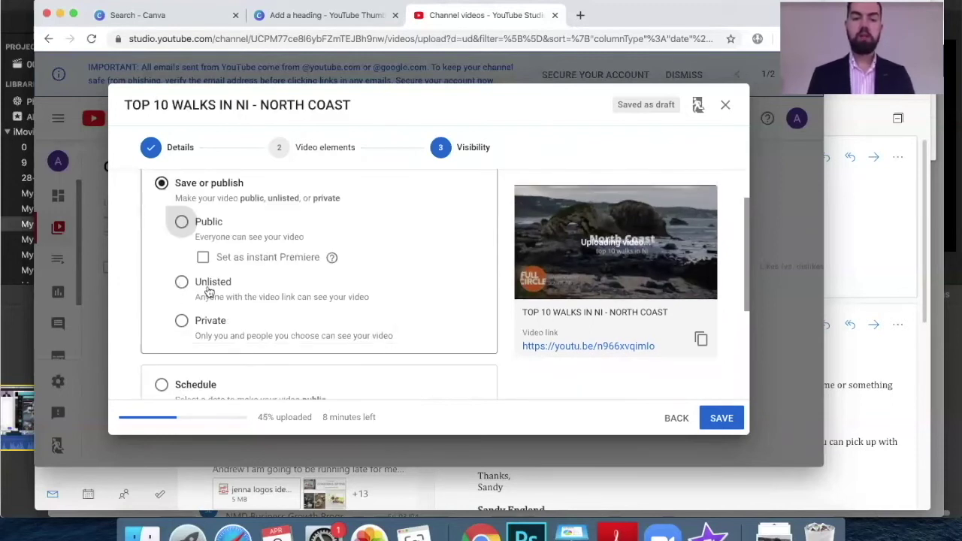
scroll(268, 339, down, 2)
scroll(267, 338, down, 1)
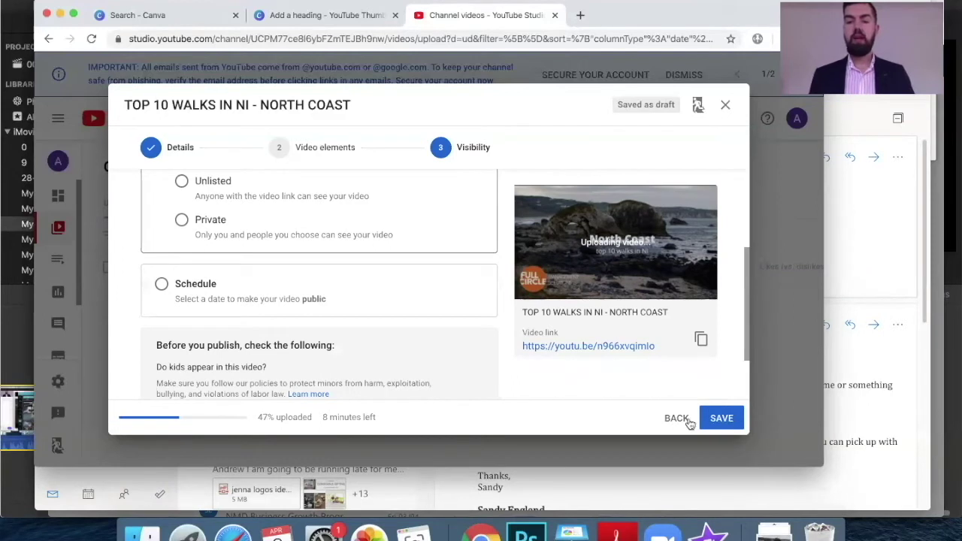
click(727, 108)
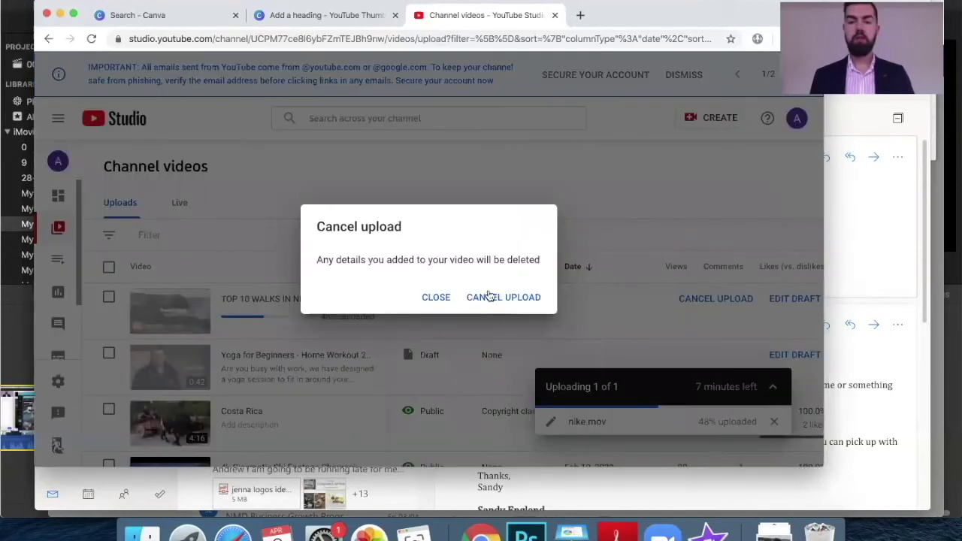
click(487, 297)
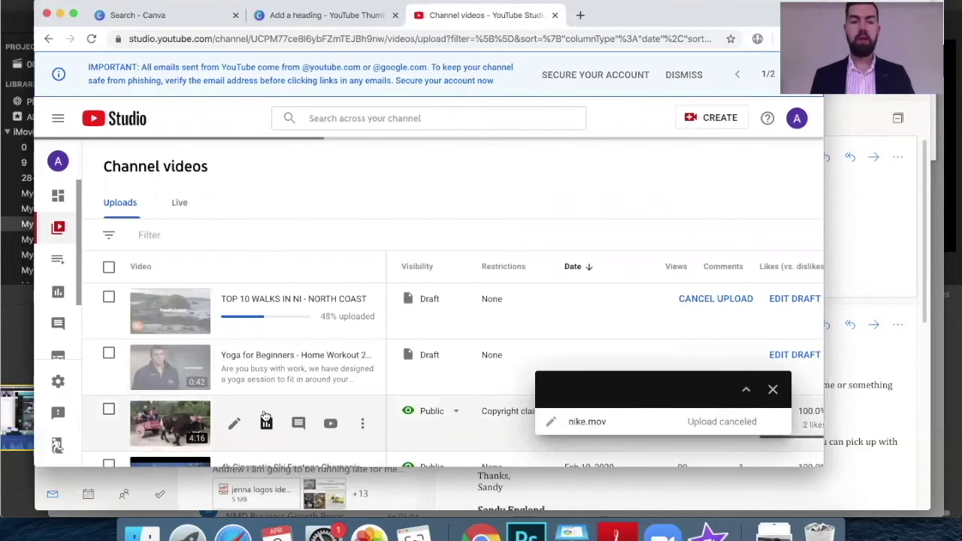
- Look through the channel's uploads and copy the shareable link of the 4k Cinematic Ski Footage Chamonix video
scroll(265, 416, down, 10)
scroll(265, 421, up, 5)
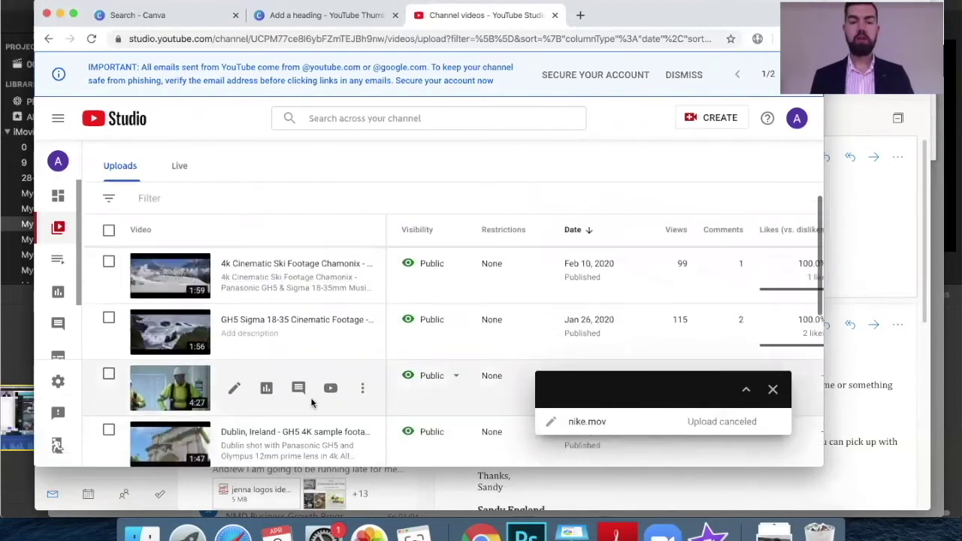
scroll(563, 354, up, 2)
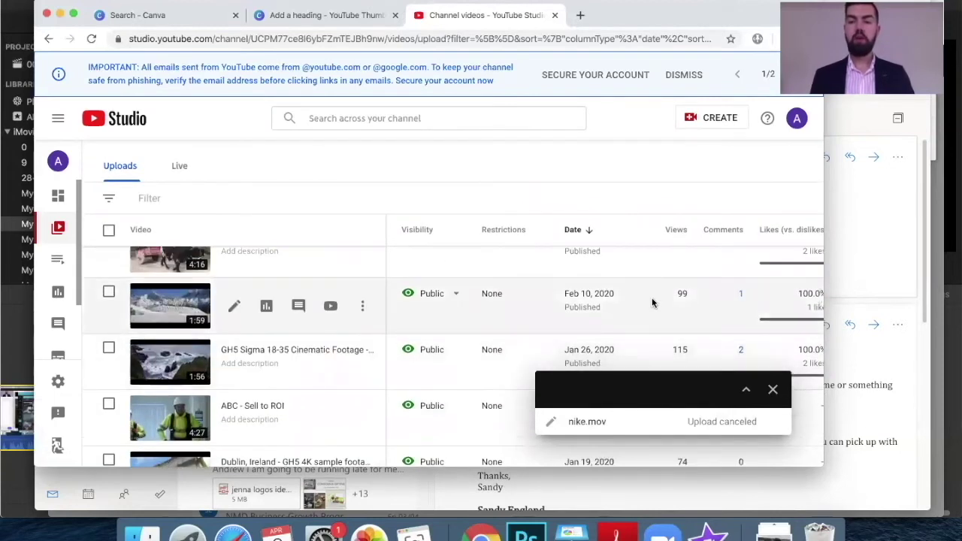
scroll(653, 303, up, 2)
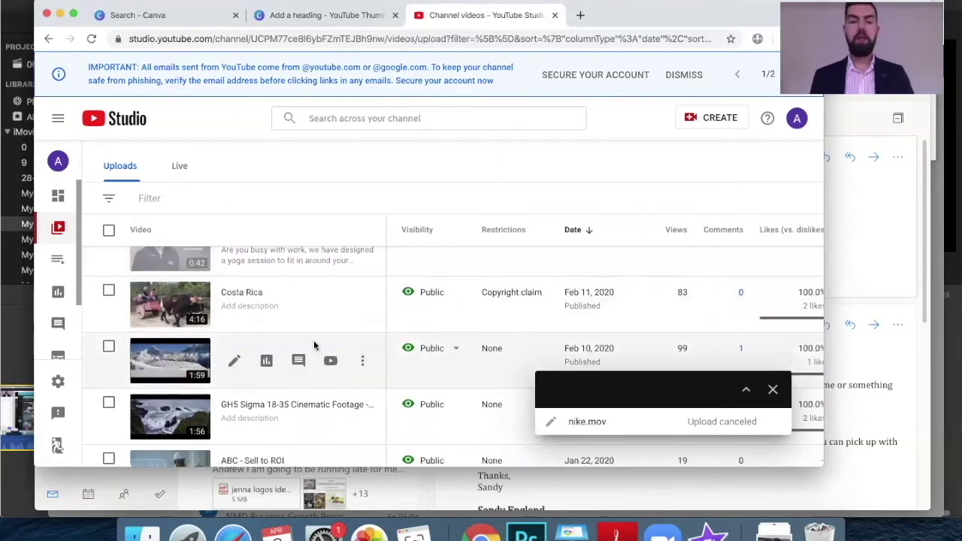
scroll(314, 340, up, 3)
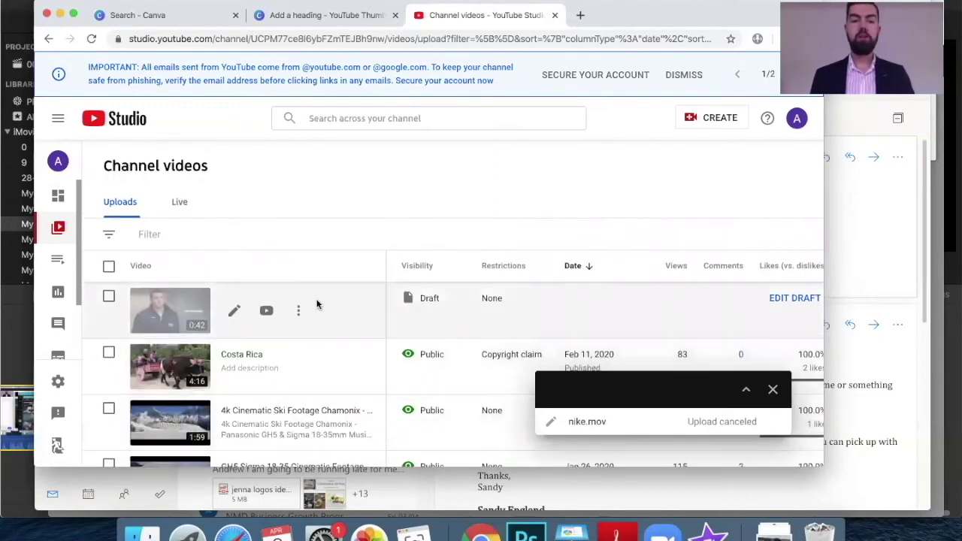
scroll(316, 303, down, 1)
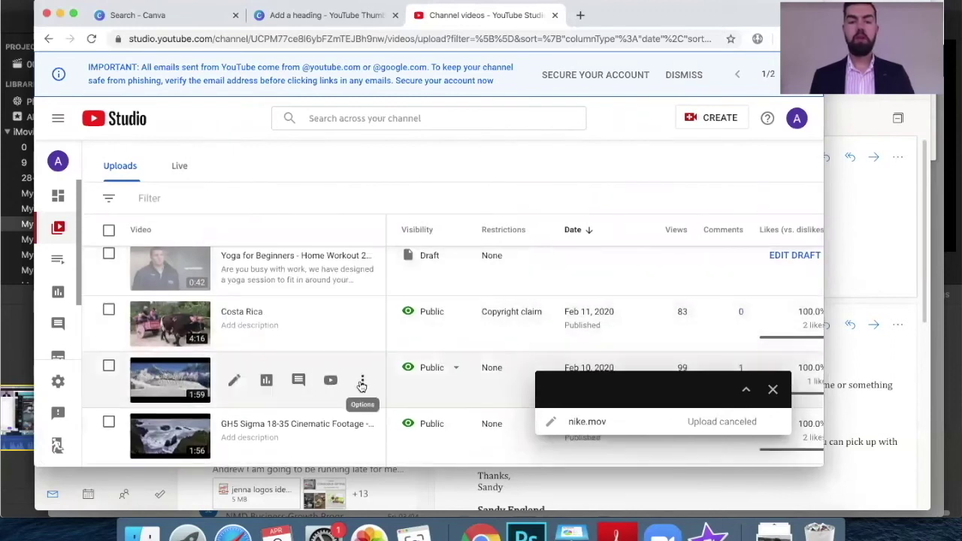
click(361, 384)
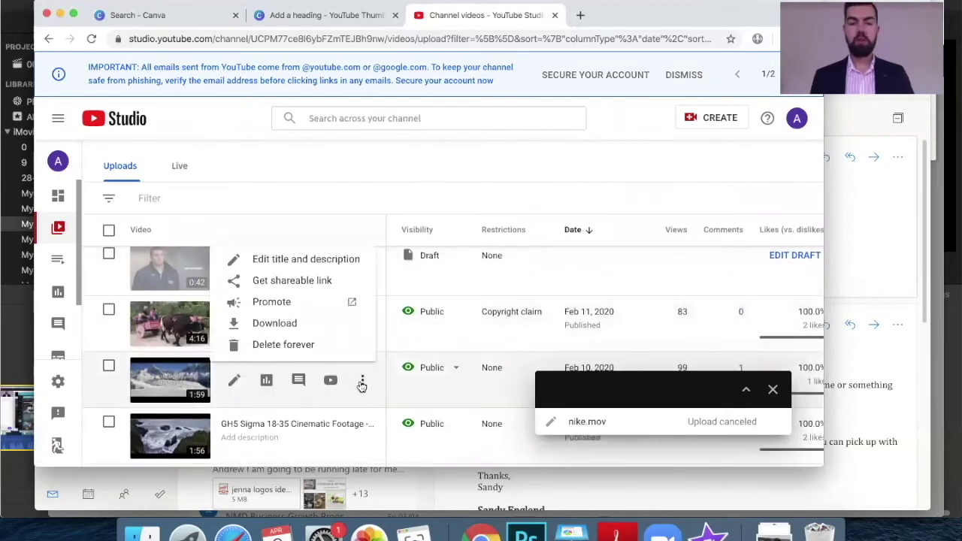
click(315, 286)
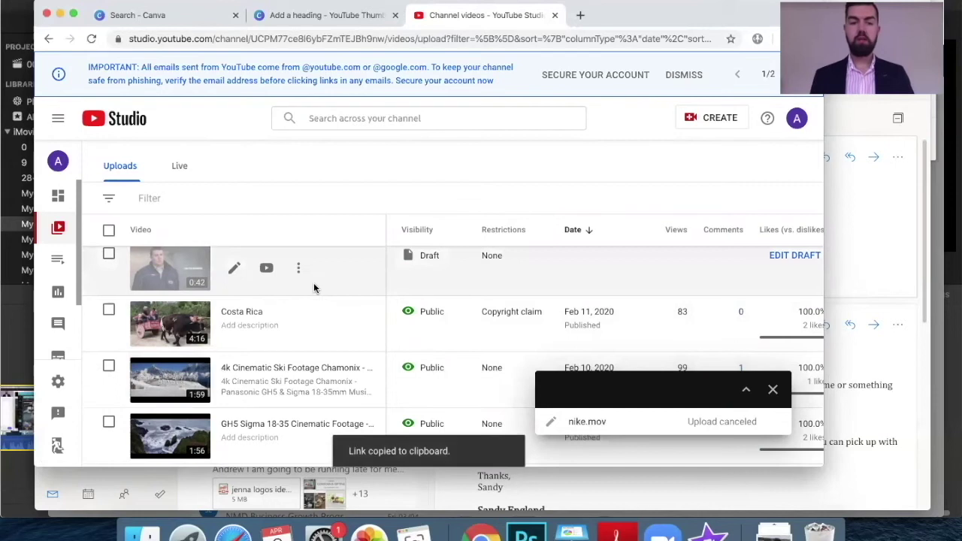
- Open the copied video link in a new browser tab to check it, and close that tab
click(580, 15)
key(super+v)
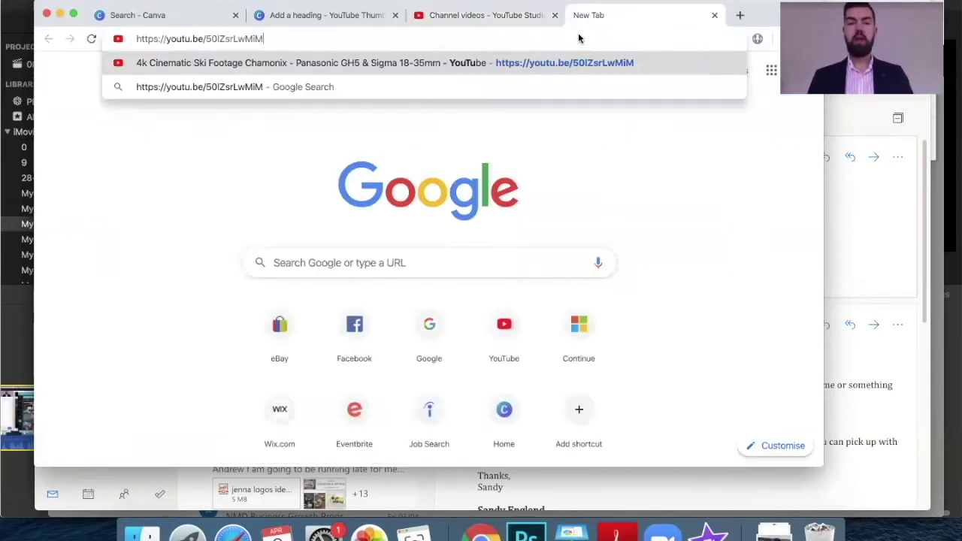
key(Return)
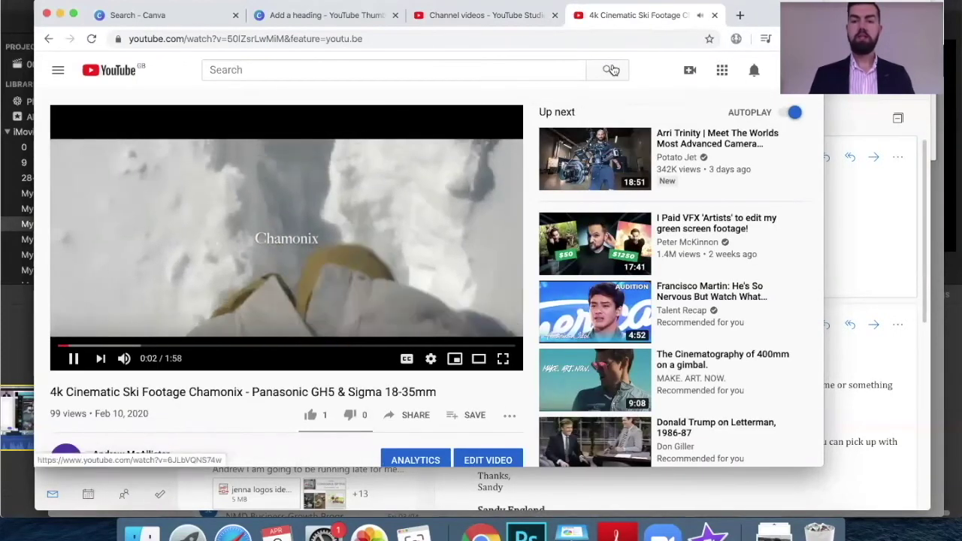
click(714, 15)
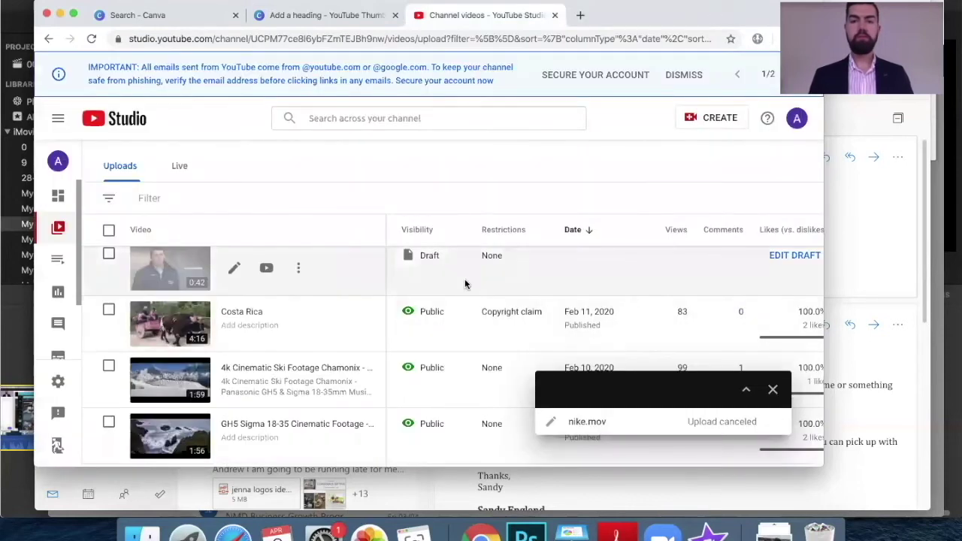
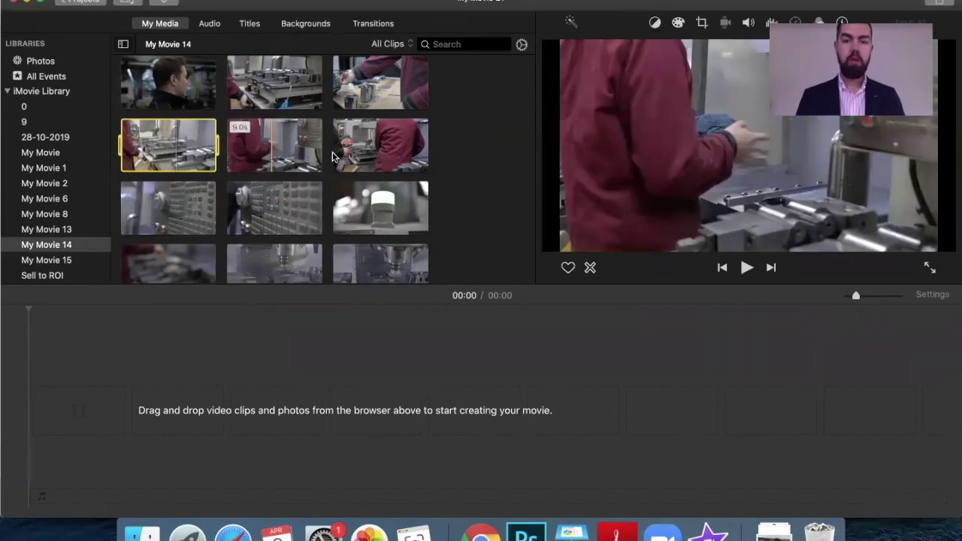
- In iMovie, add the 20-second clip of waves between grassy cliffs from My Movie 14 to the empty timeline
click(255, 411)
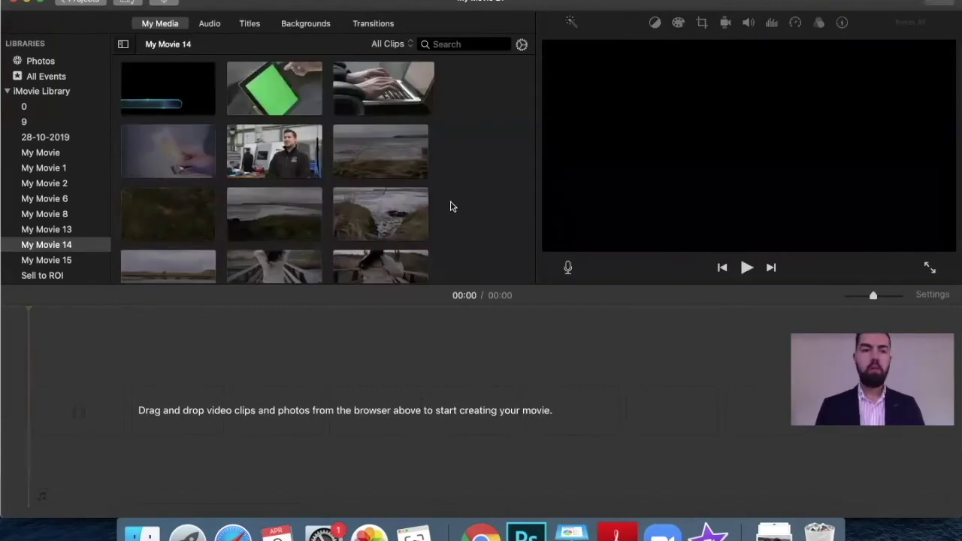
click(416, 199)
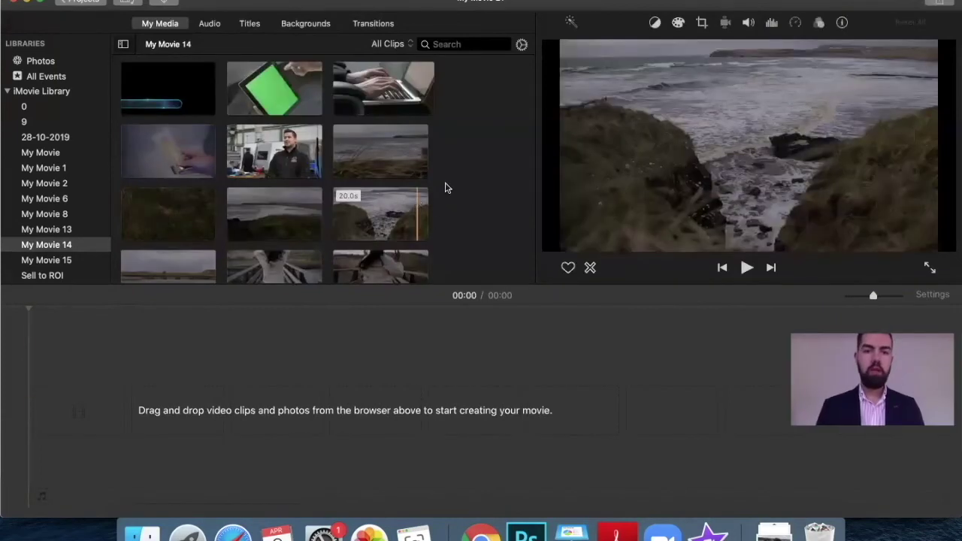
scroll(326, 196, down, 1)
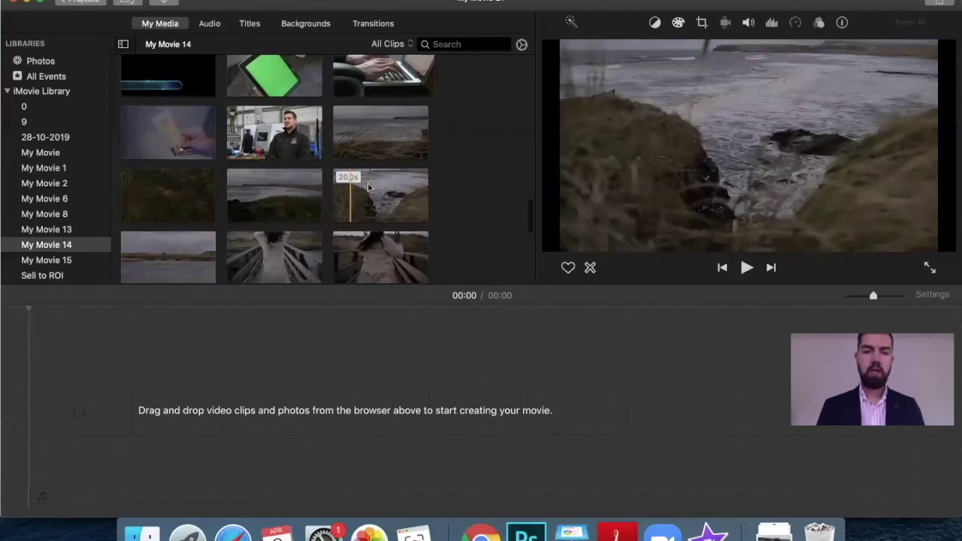
drag(359, 201, 61, 416)
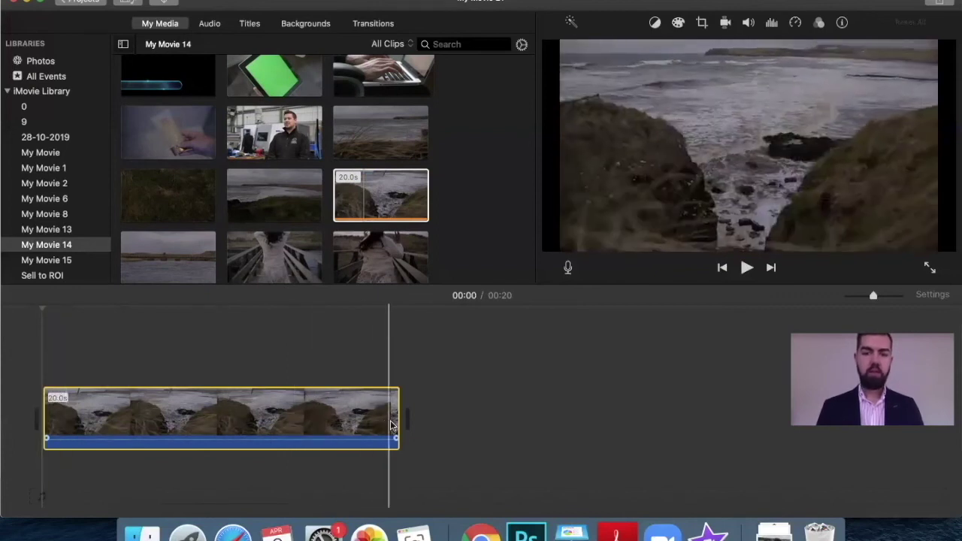
- Trim the timeline clip slightly to 19.9 seconds and split it at about 8 seconds
mouse_move(397, 426)
mouse_down()
mouse_move(279, 427)
mouse_move(397, 426)
mouse_up()
click(44, 409)
mouse_move(44, 409)
mouse_down()
mouse_move(180, 409)
mouse_move(44, 410)
mouse_up()
click(188, 414)
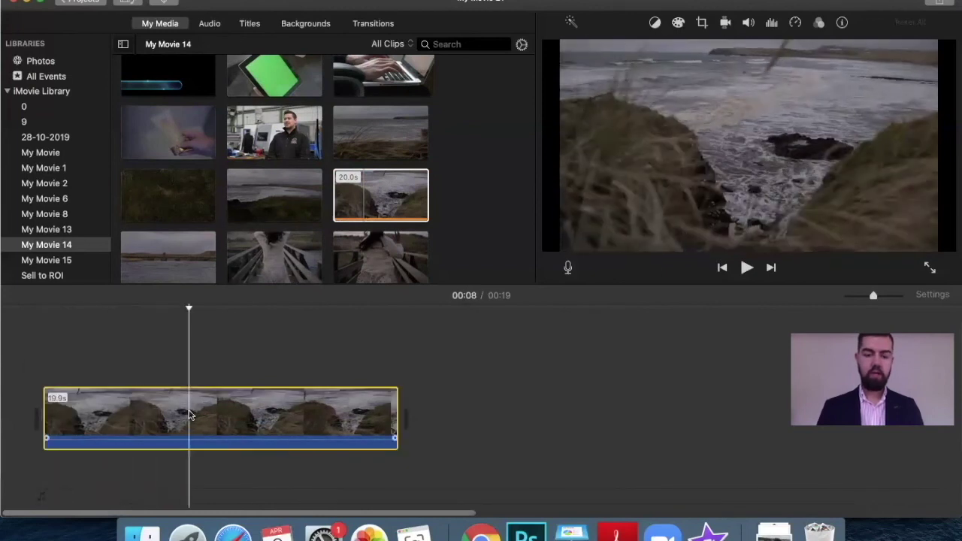
key(super+b)
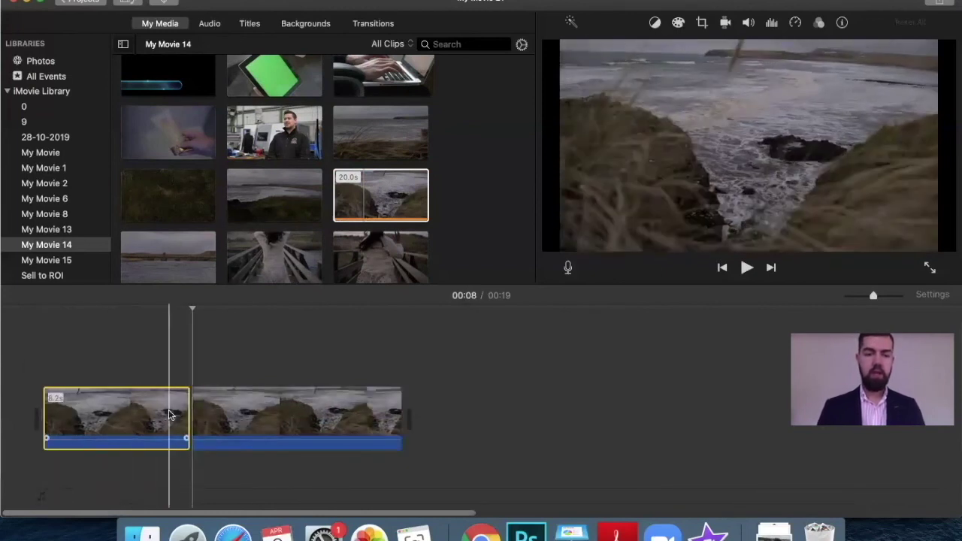
- Split the second waves segment at about 14 seconds and delete the part after the split
click(306, 422)
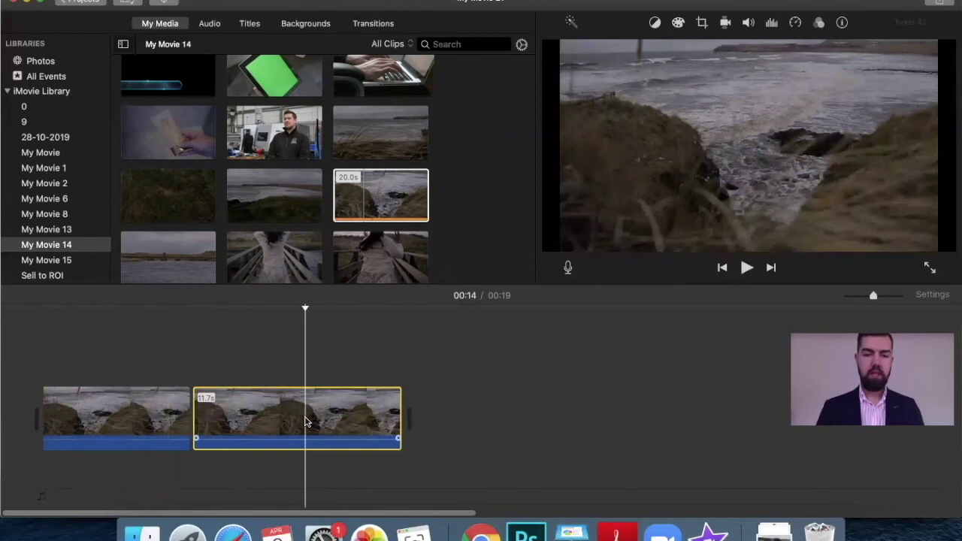
key(super+b)
drag(262, 419, 197, 412)
- Delete the first waves segment, 8.2 seconds long, so only the second segment is kept on the timeline
click(127, 428)
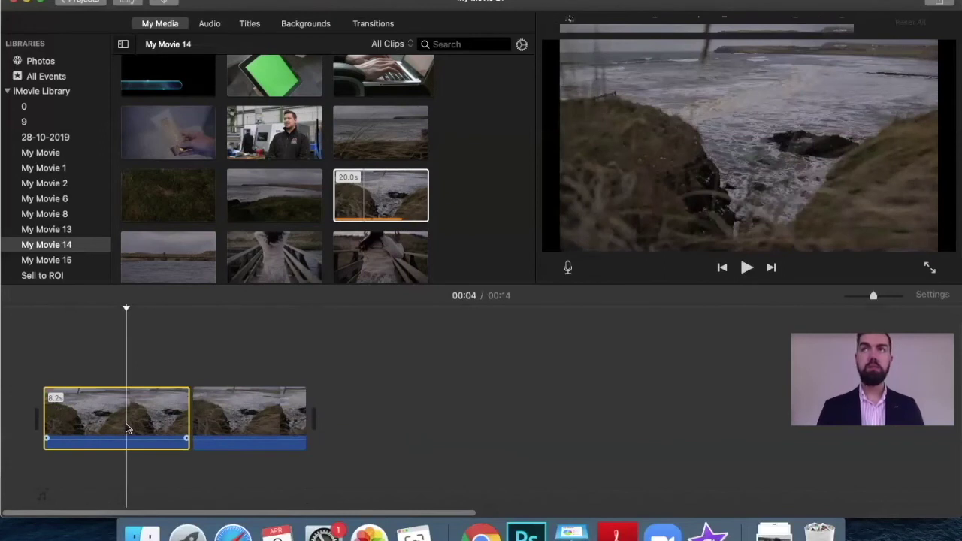
click(225, 418)
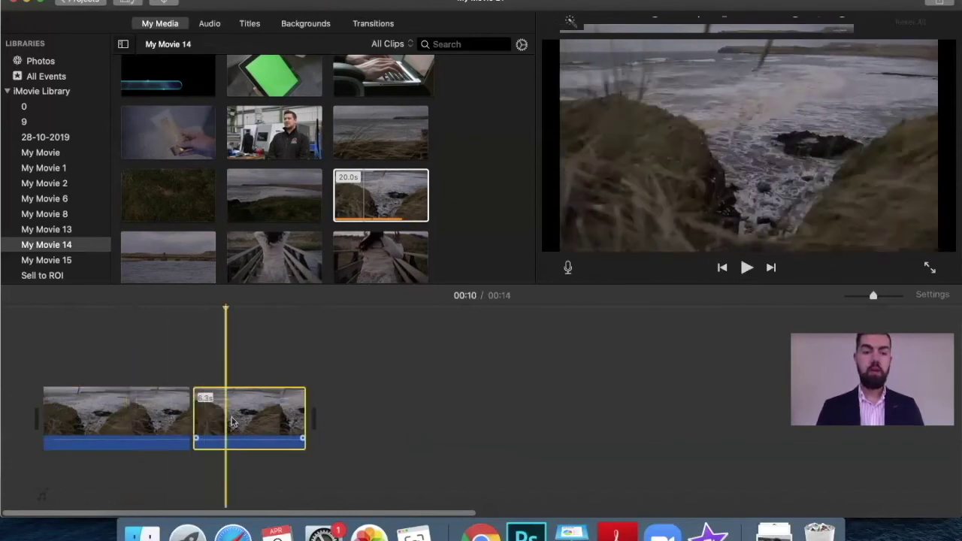
click(169, 423)
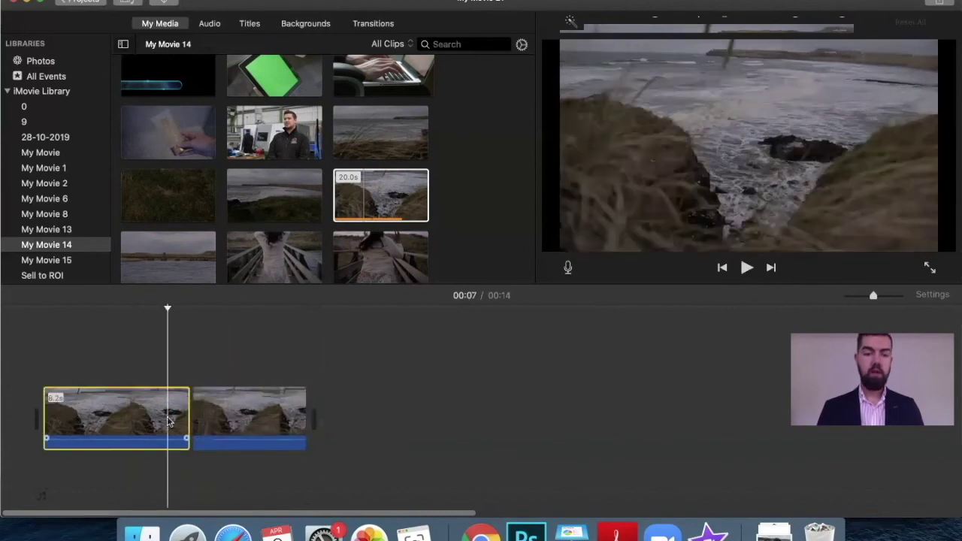
key(Delete)
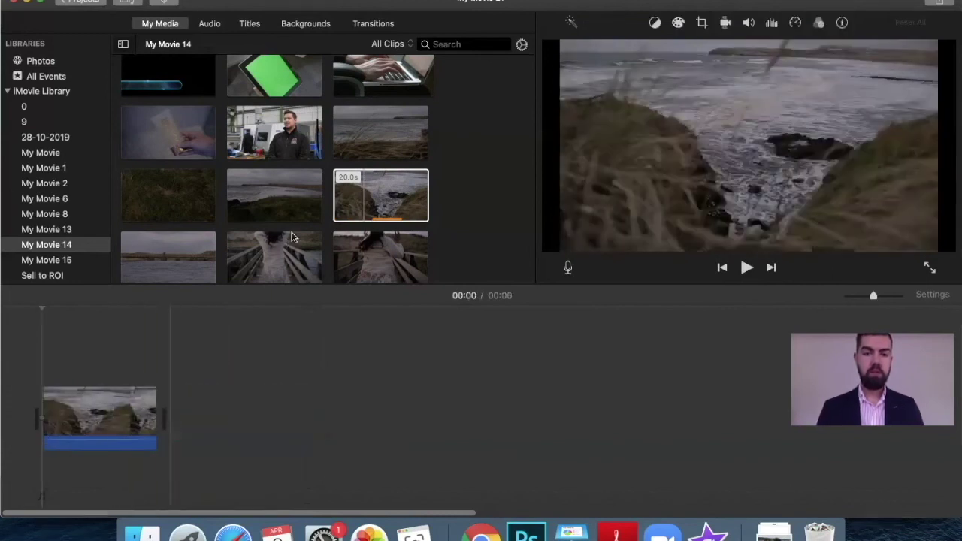
- Add the 36.5-second clip of the woman facing the sea at sunset after the waves clip on the timeline
scroll(293, 237, down, 3)
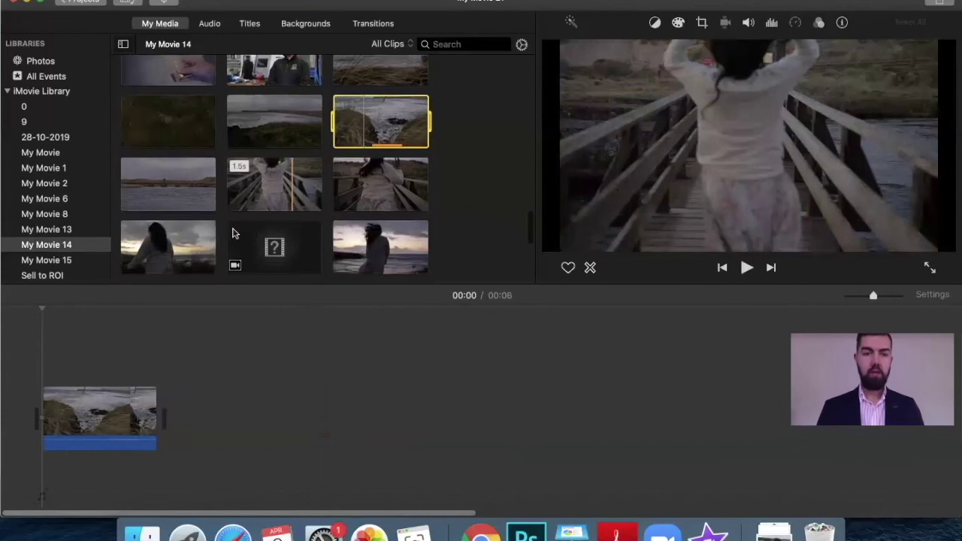
click(278, 188)
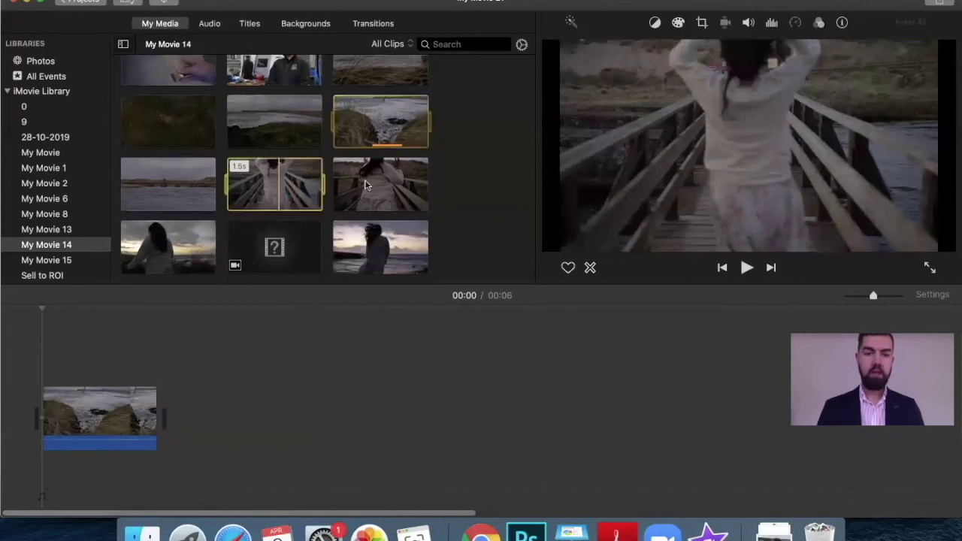
scroll(372, 175, down, 3)
click(370, 169)
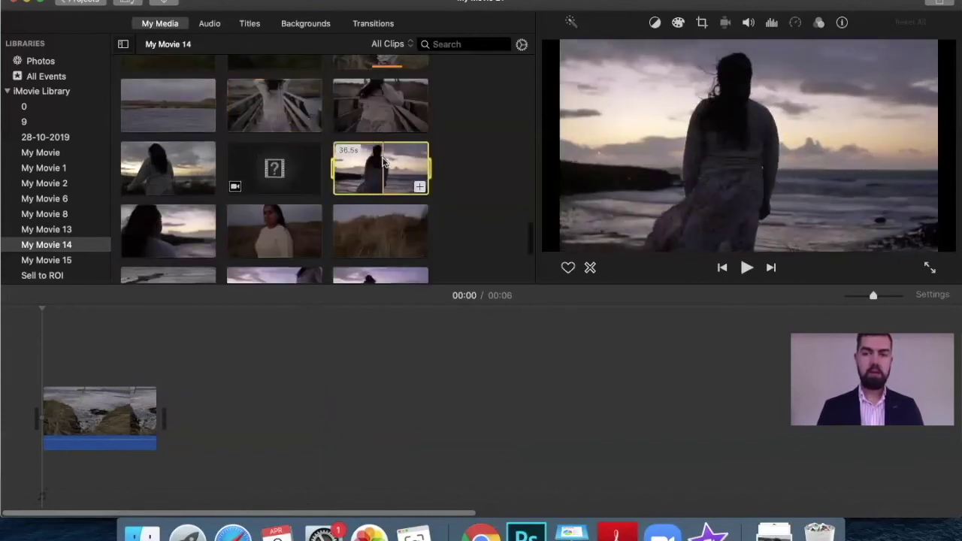
drag(324, 274, 347, 410)
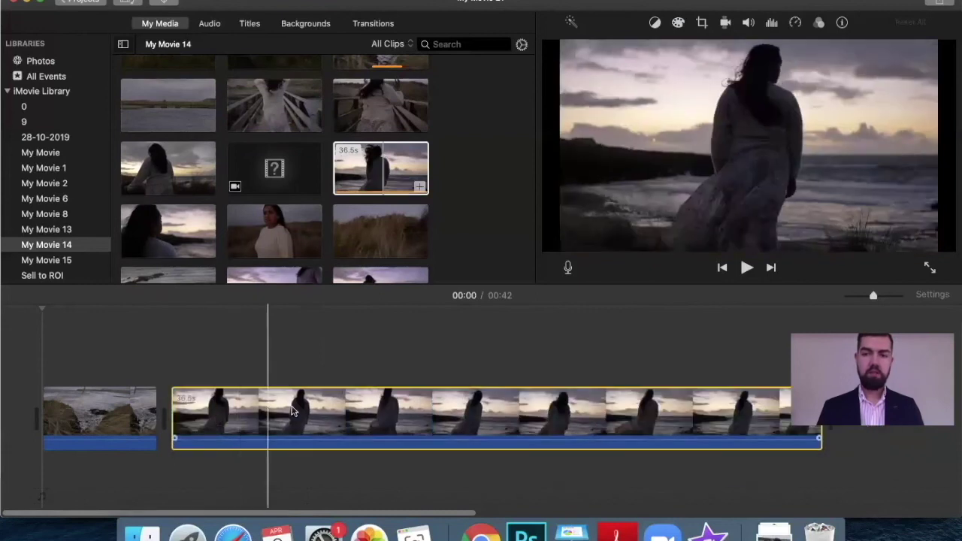
- Split the sunset clip of the woman at about 22 seconds on the timeline and delete the part before the split
scroll(459, 412, right, 4)
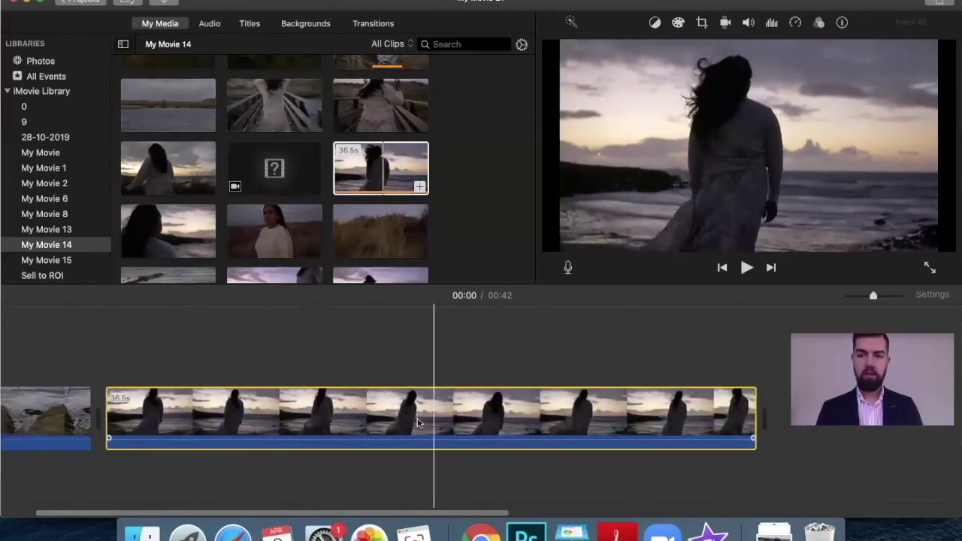
key(super+b)
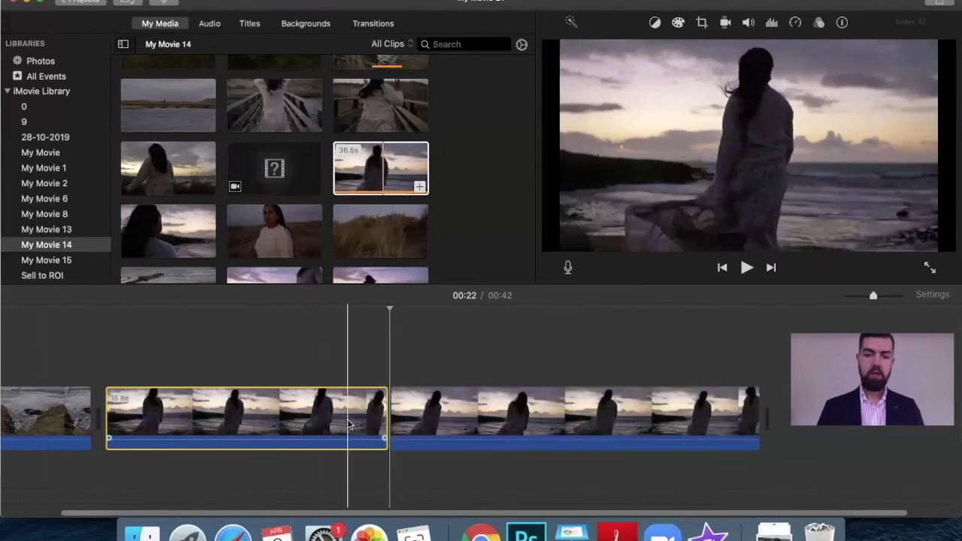
key(Delete)
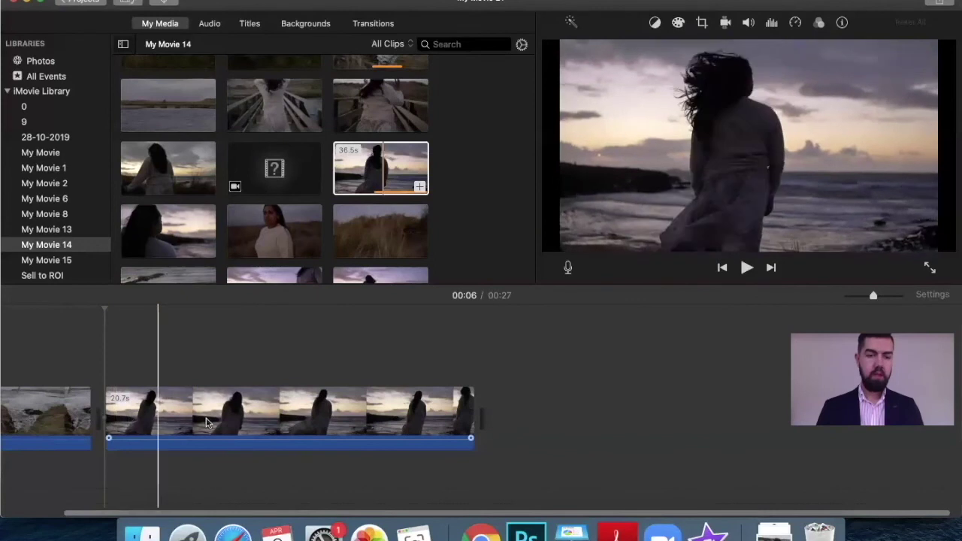
- Split the remaining sunset clip at about 16 seconds on the timeline and delete the part after the split
click(293, 419)
key(super+b)
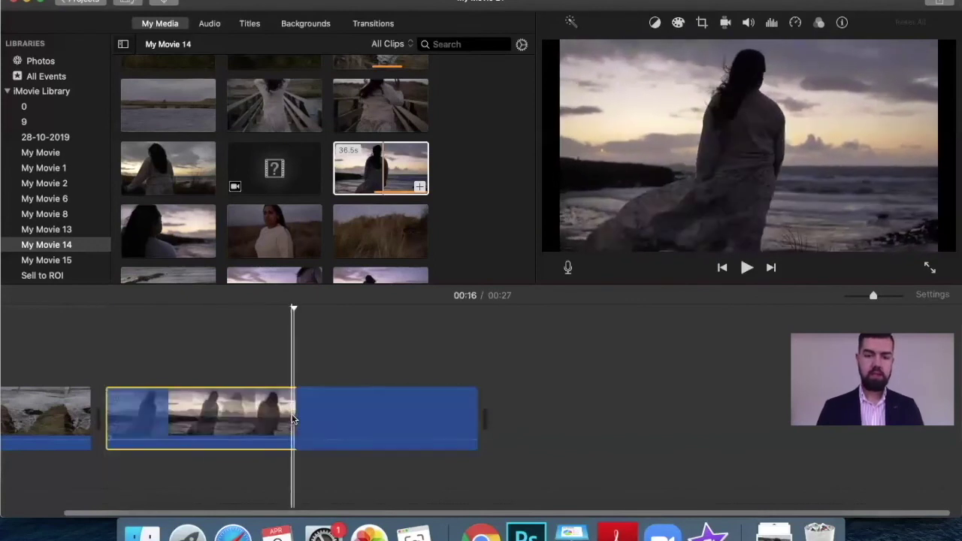
click(346, 430)
key(Delete)
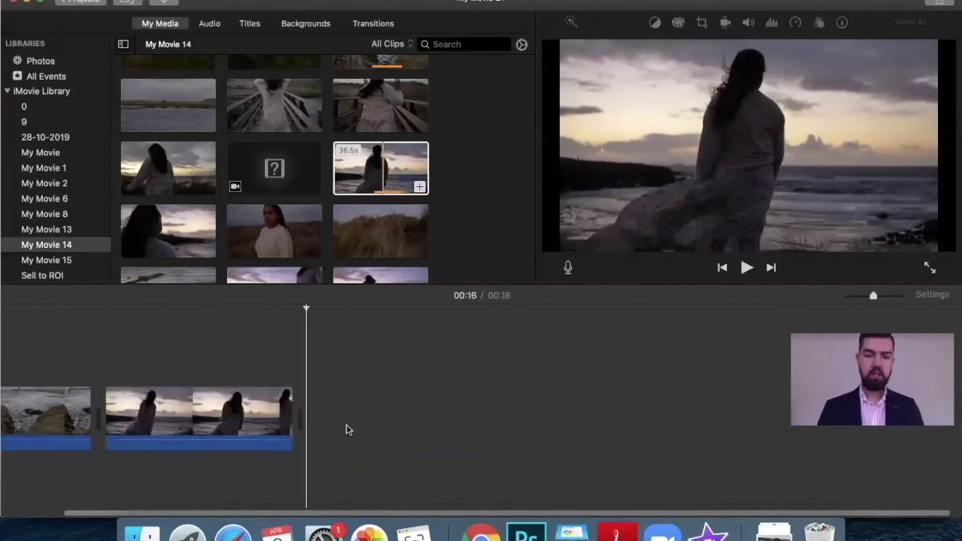
- Play the timeline across the cut between the waves clip and the sunset clip
click(66, 391)
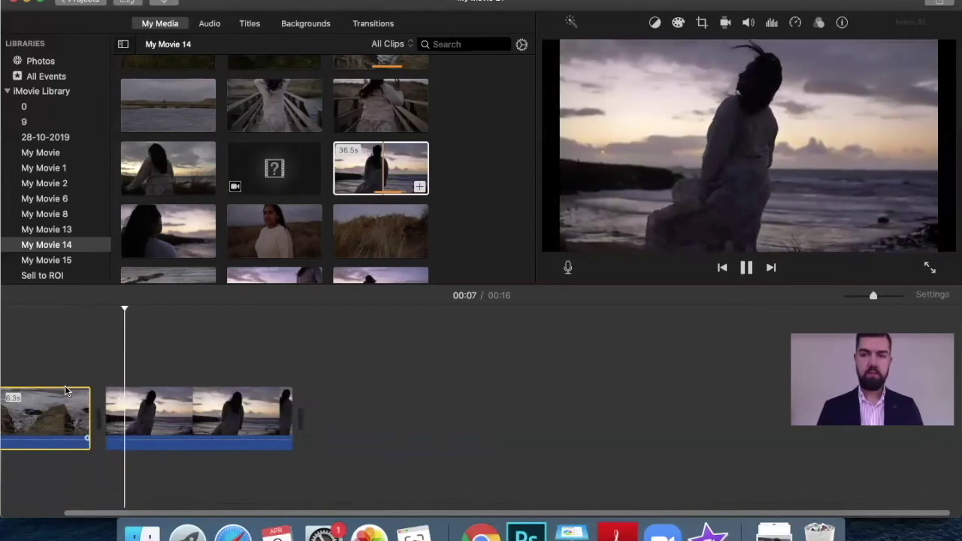
drag(89, 406, 108, 387)
scroll(91, 383, left, 3)
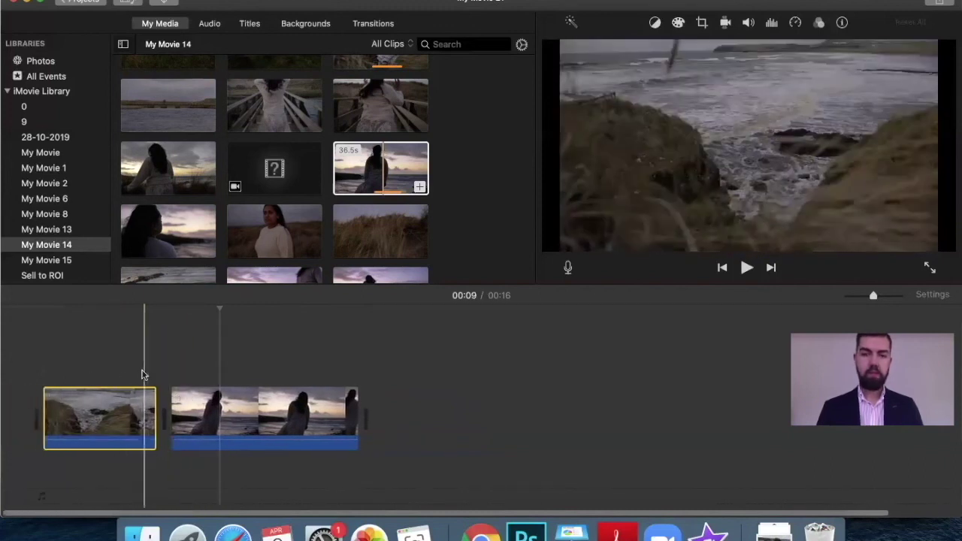
click(148, 363)
key(space)
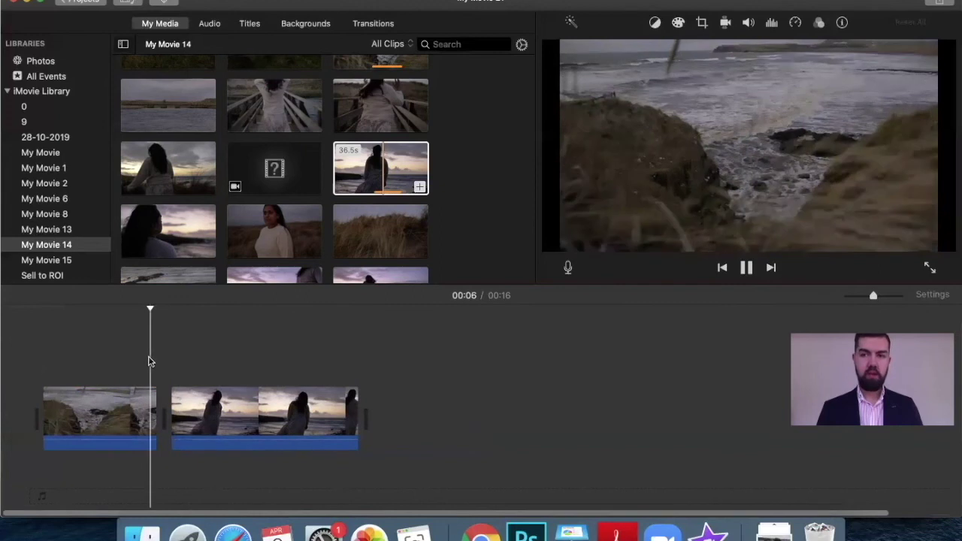
key(space)
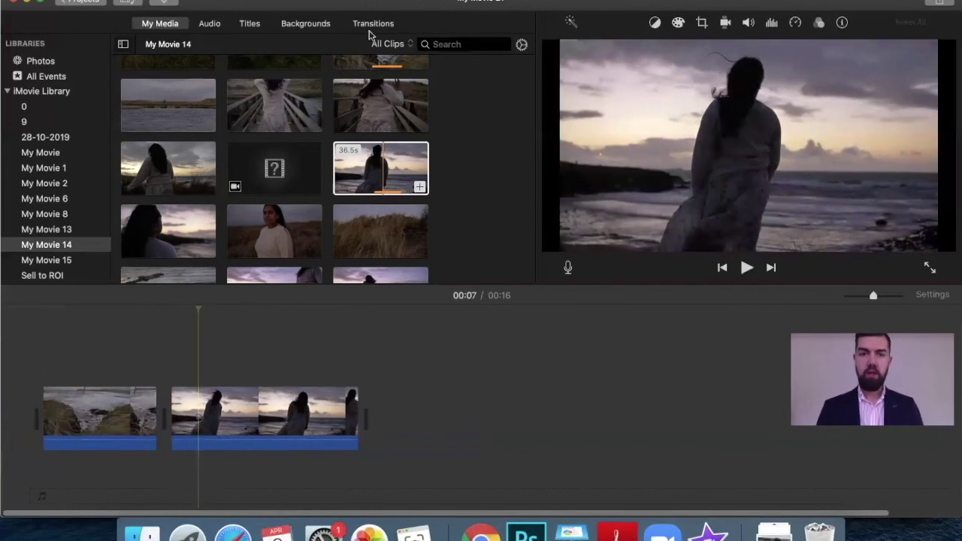
- Add a Cross Blur transition between the waves clip and the sunset clip
click(374, 23)
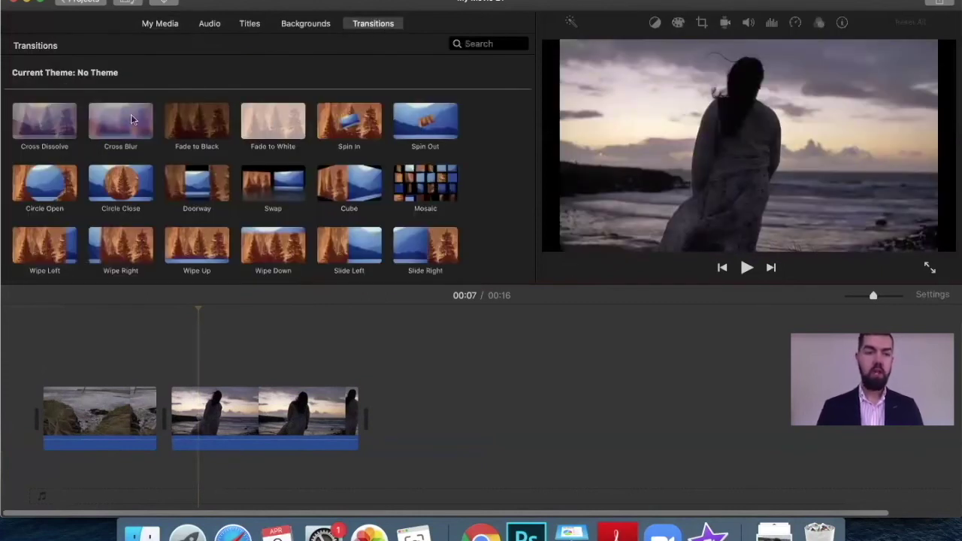
scroll(94, 158, down, 1)
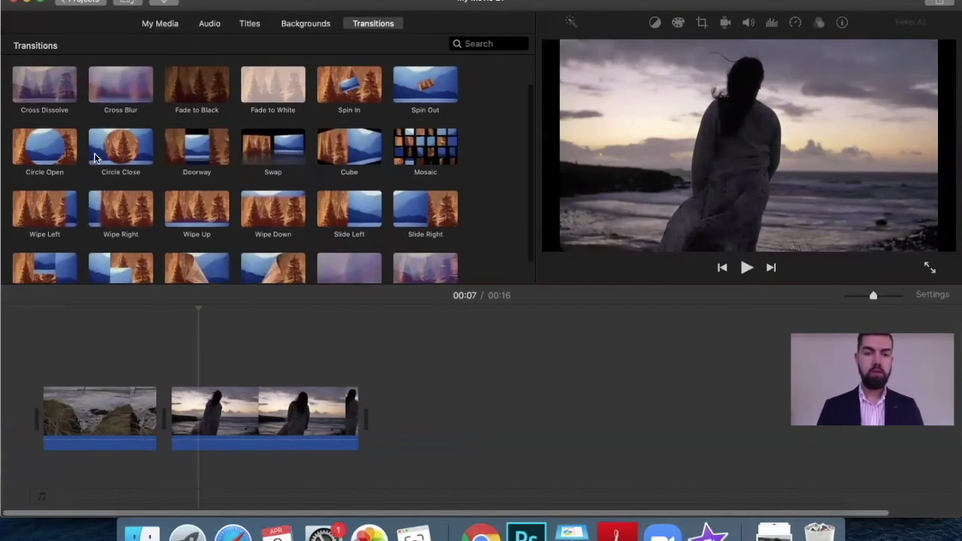
scroll(94, 153, up, 1)
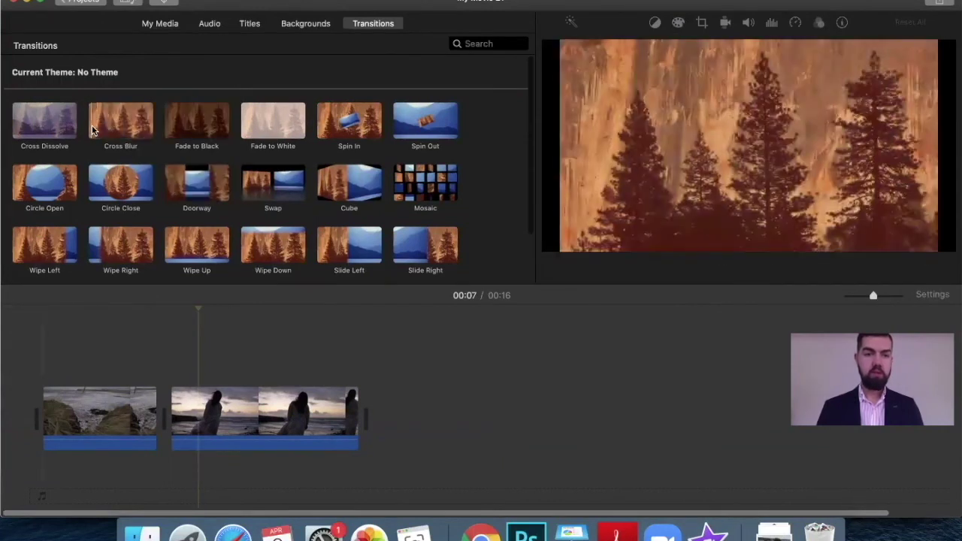
drag(116, 125, 160, 402)
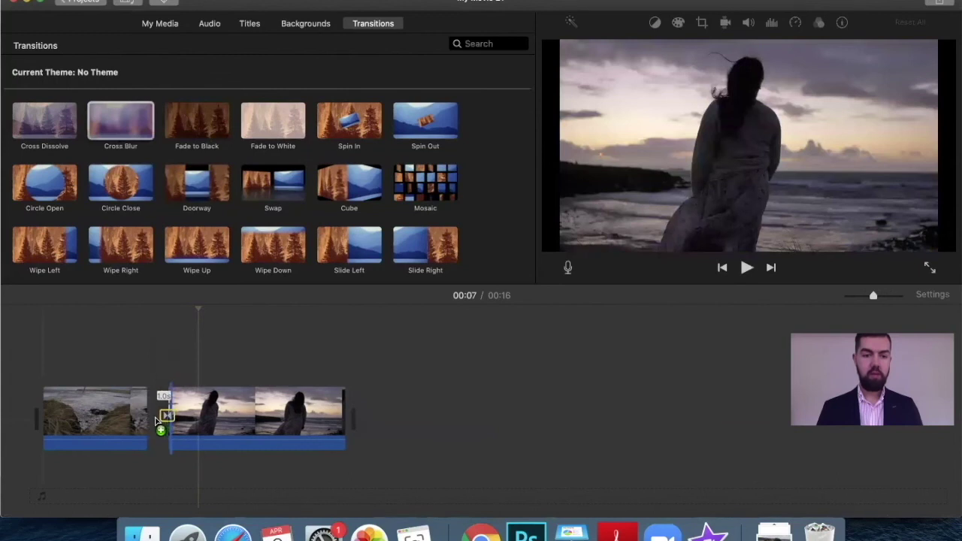
drag(157, 421, 158, 420)
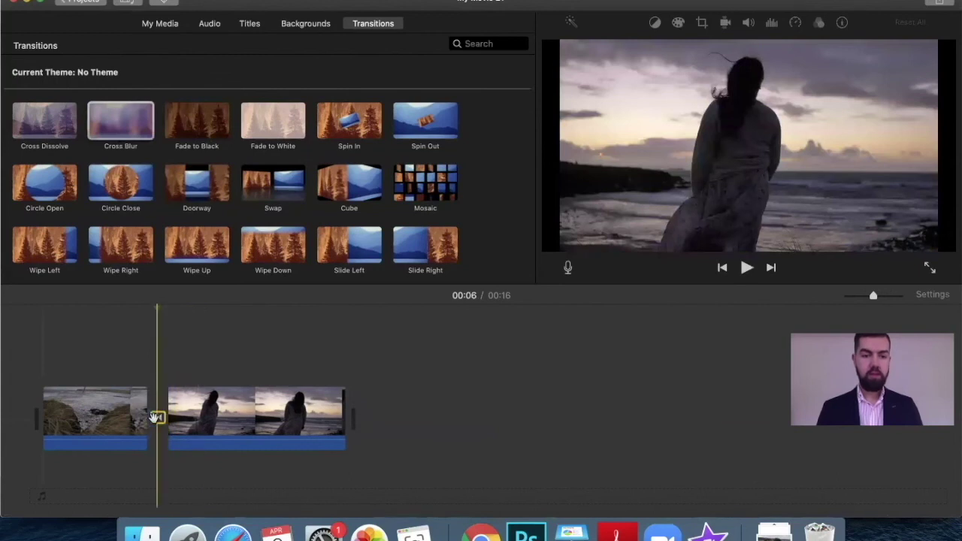
- Play the timeline twice across the Cross Blur transition to preview it
key(space)
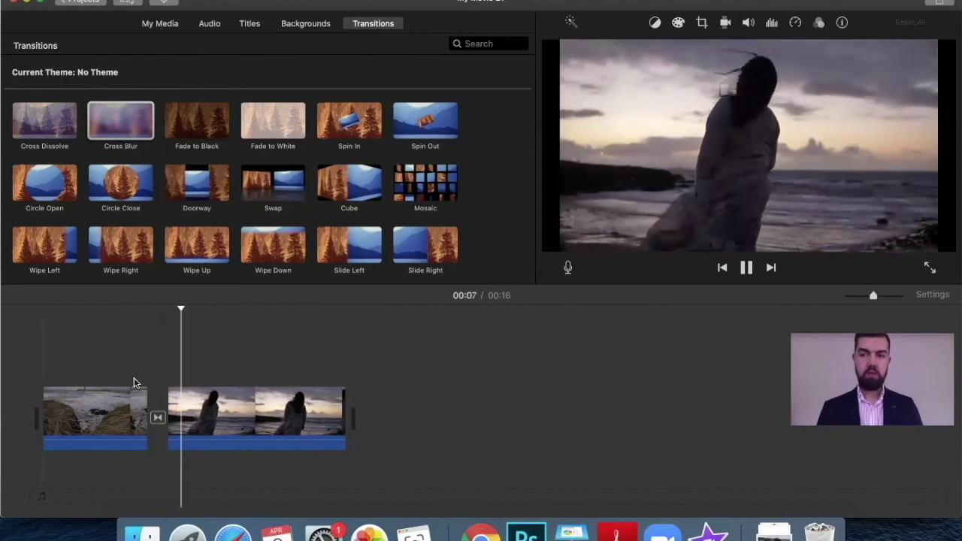
key(space)
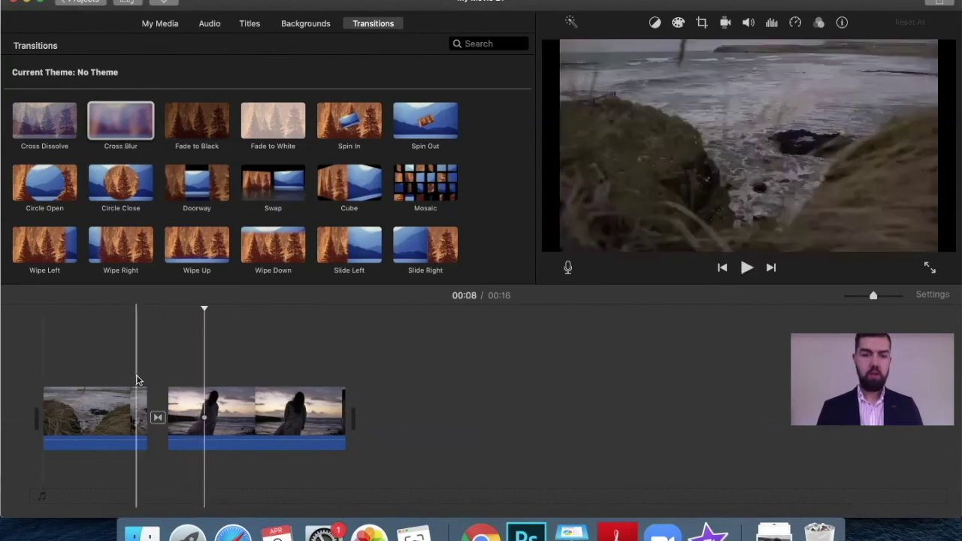
key(space)
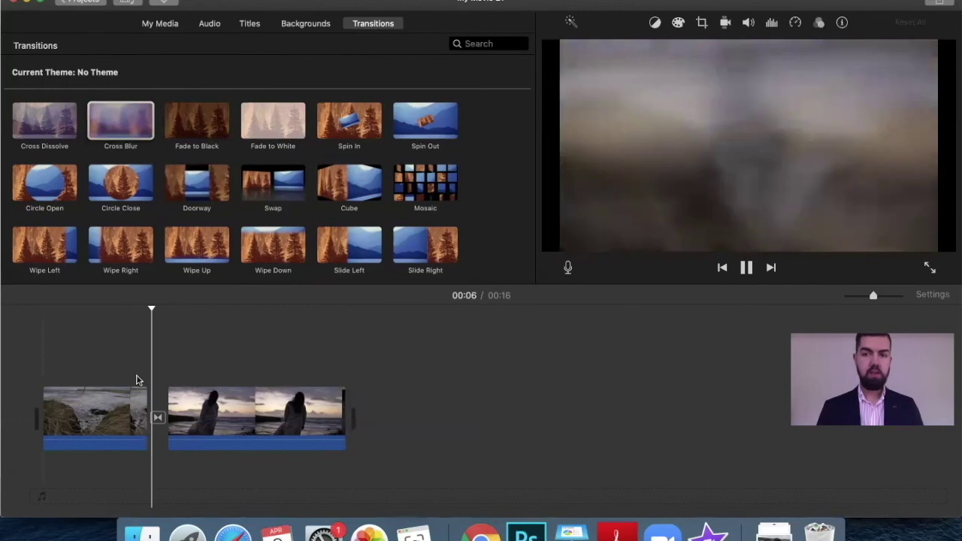
key(space)
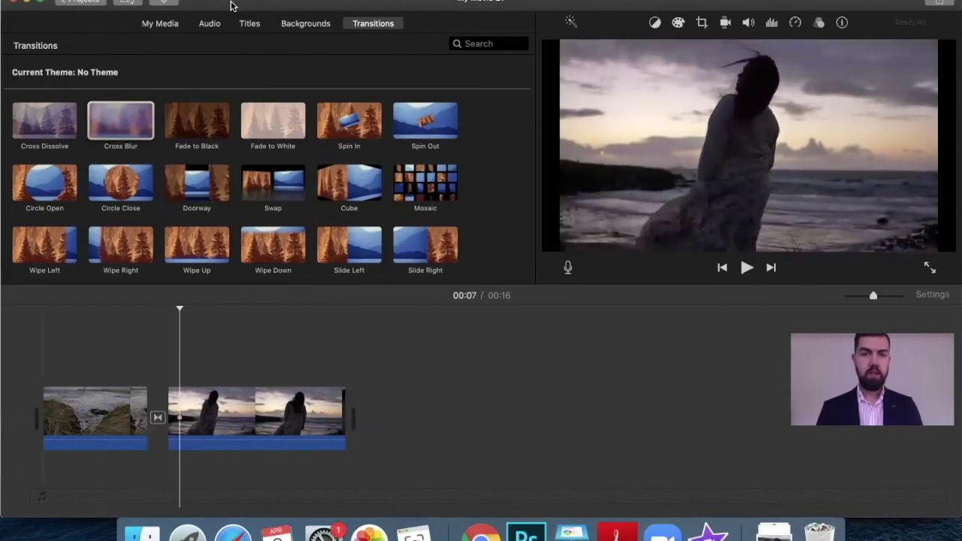
- Add the 7-second clip of the woman on the pebble beach to the end of the timeline and lower its volume
click(161, 24)
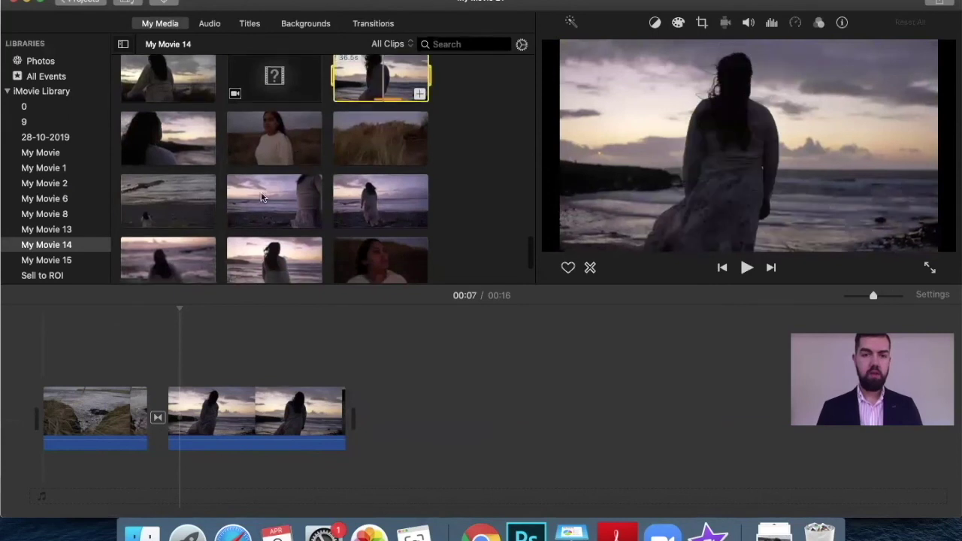
drag(197, 215, 363, 423)
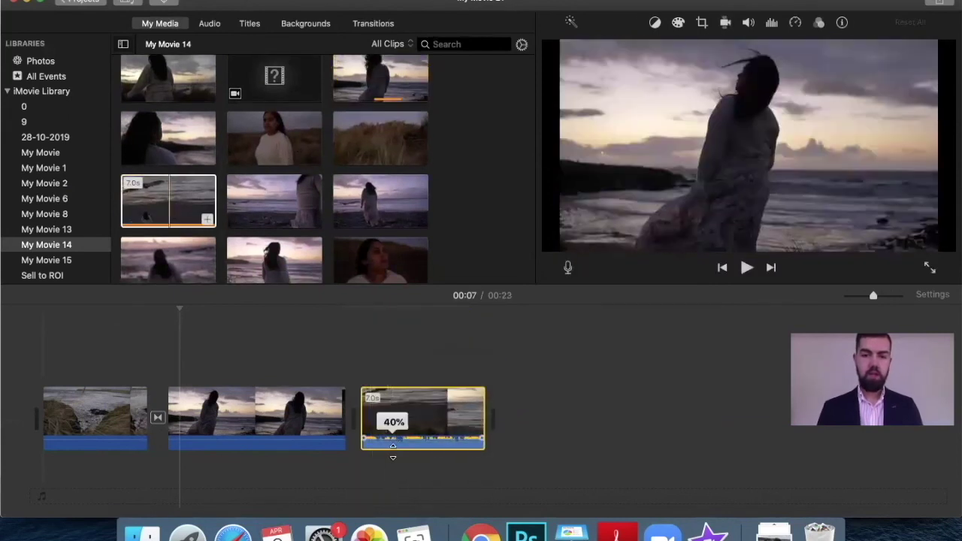
- Preview the cut into the pebble beach clip and trim a little off the start of that clip
click(330, 397)
key(space)
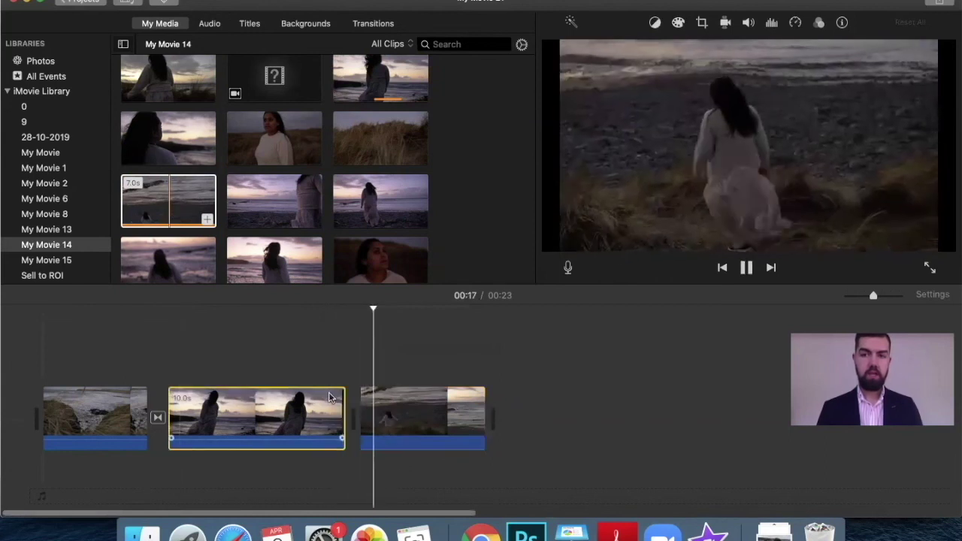
key(space)
drag(366, 411, 385, 410)
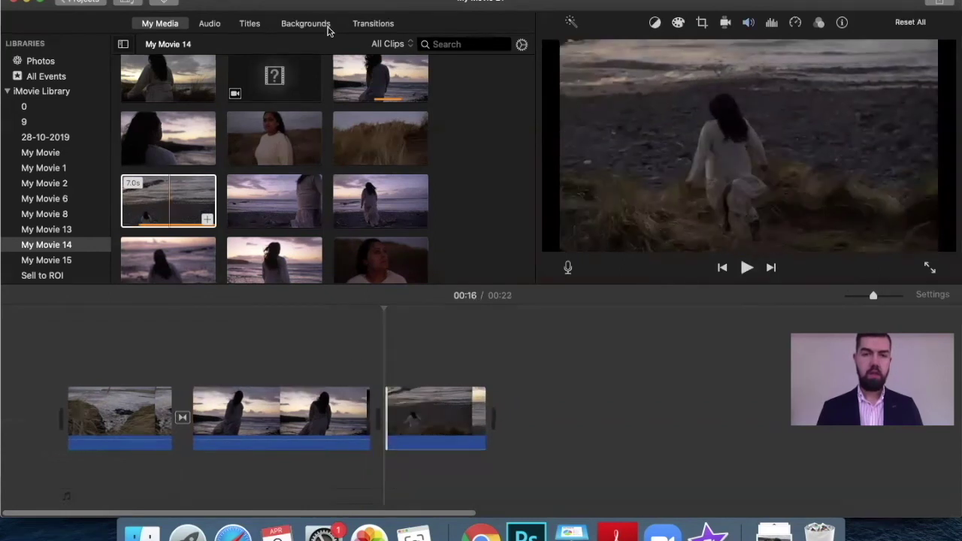
- Add a Fade to Black transition between the sunset clip and the pebble beach clip and play it back
click(362, 26)
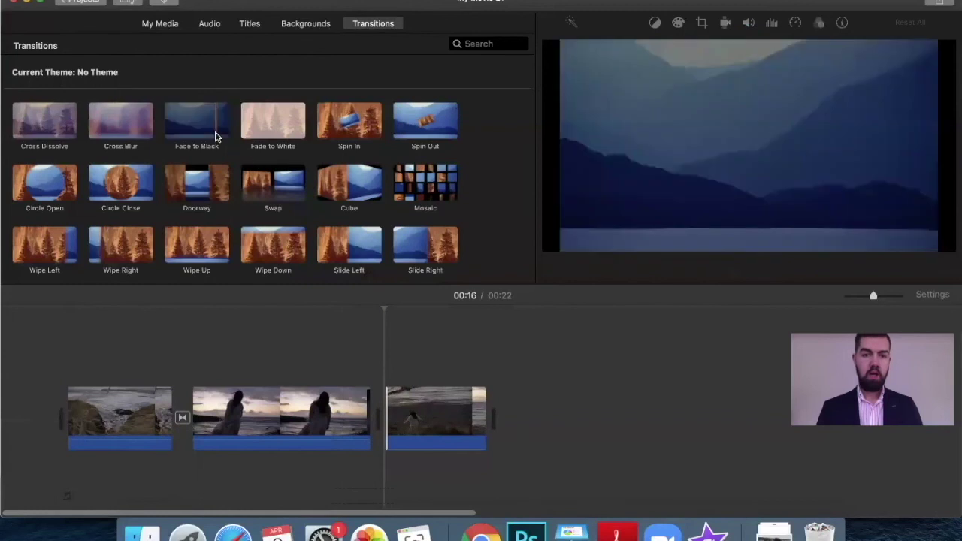
drag(200, 124, 353, 344)
drag(363, 413, 366, 414)
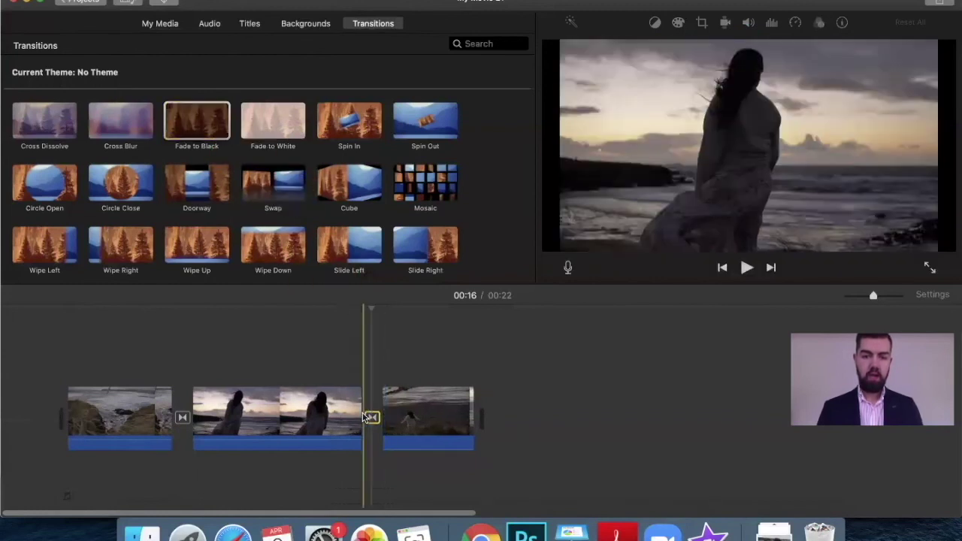
key(space)
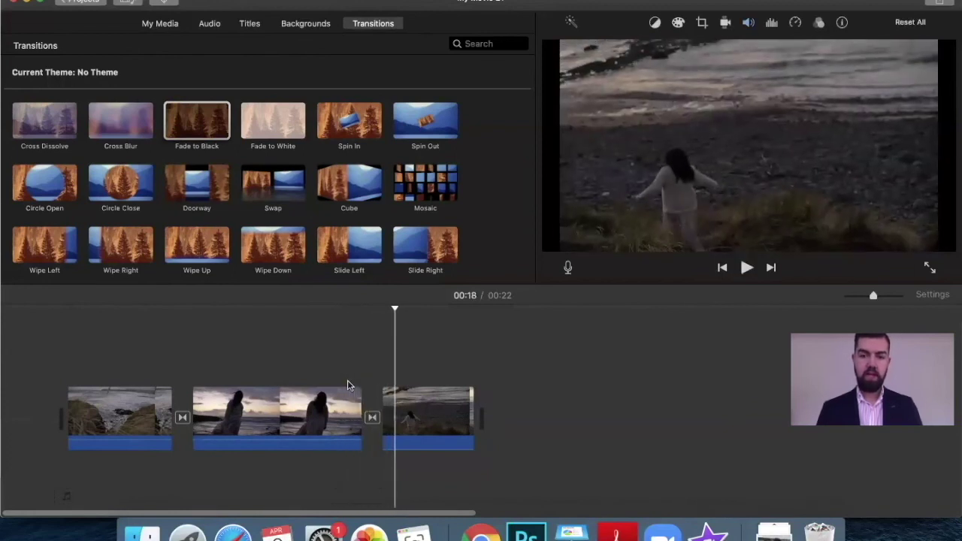
click(409, 414)
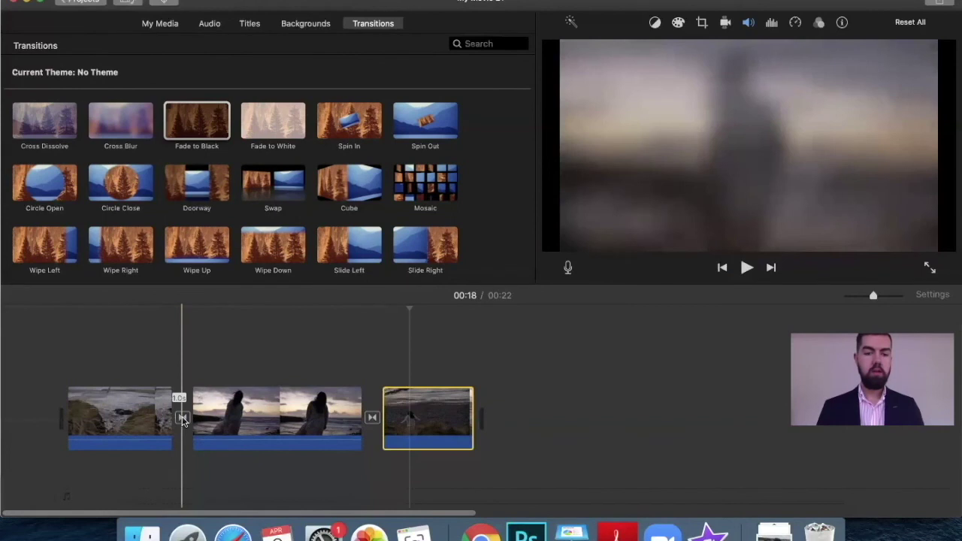
- Set the duration of the Cross Blur transition between the first two clips to 3 seconds and play it back
click(191, 417)
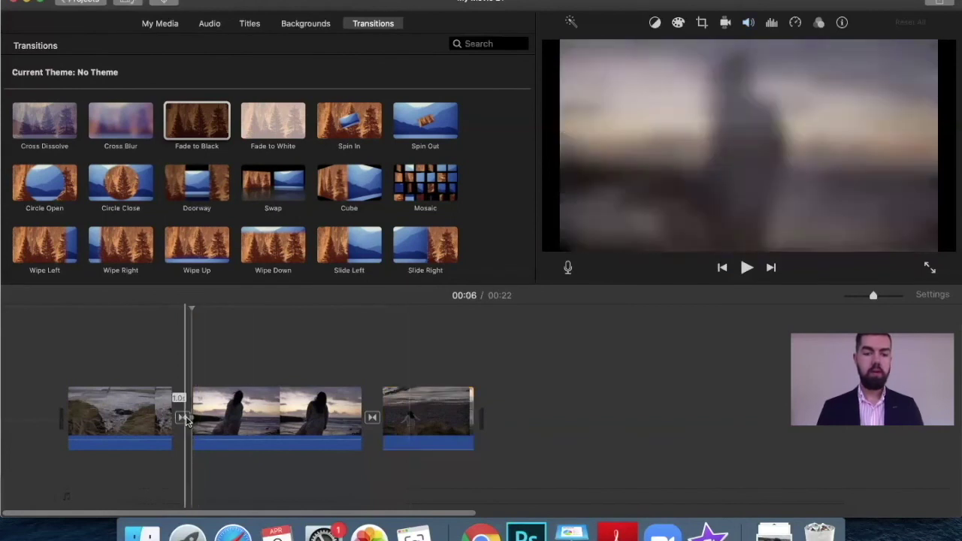
click(184, 418)
double_click(185, 420)
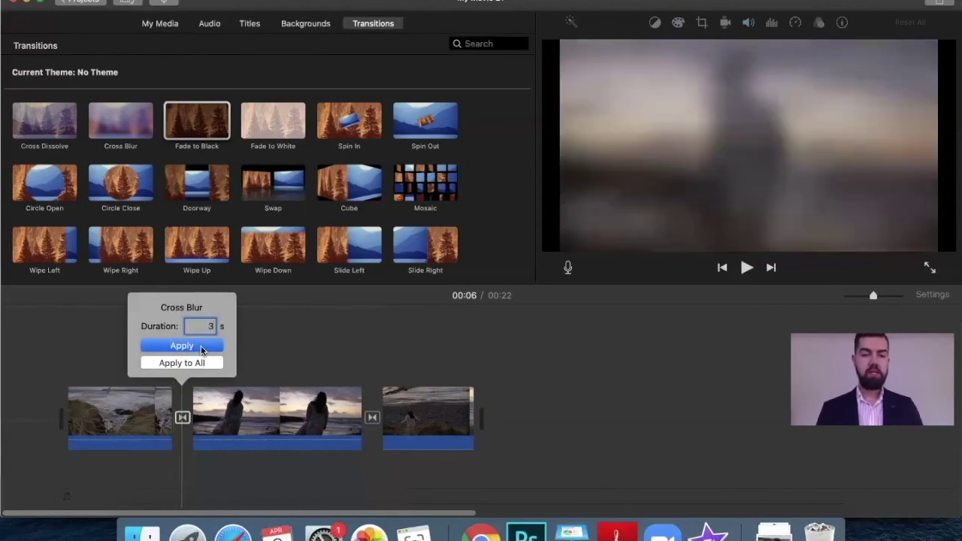
click(202, 350)
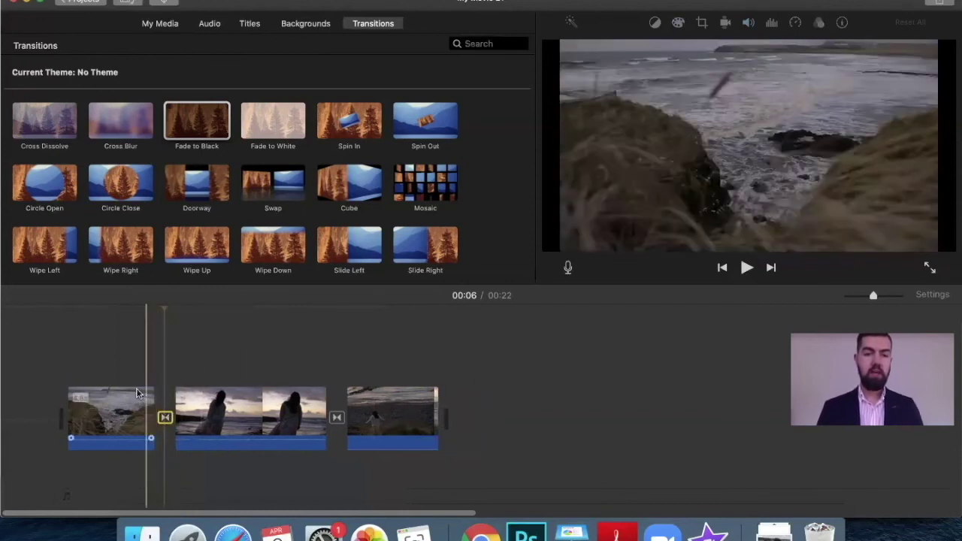
click(137, 393)
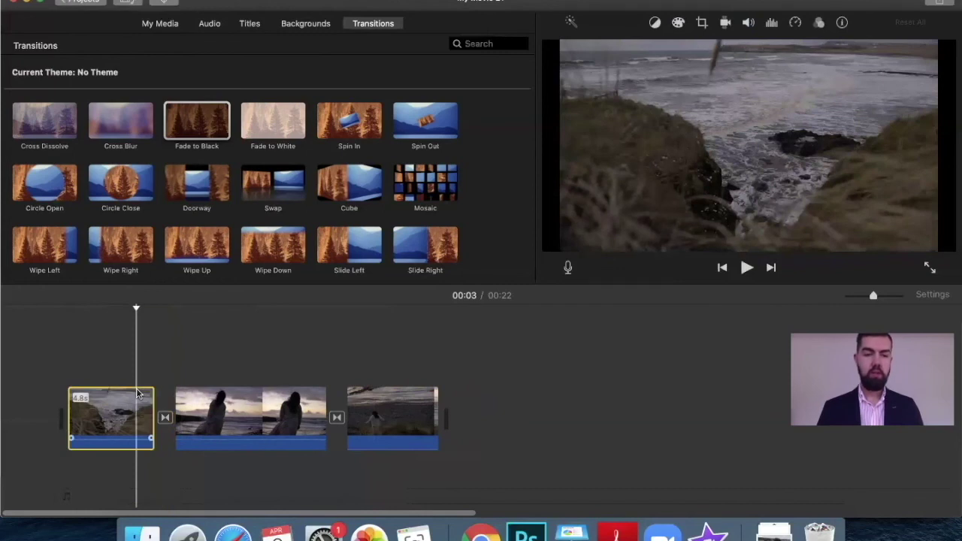
key(space)
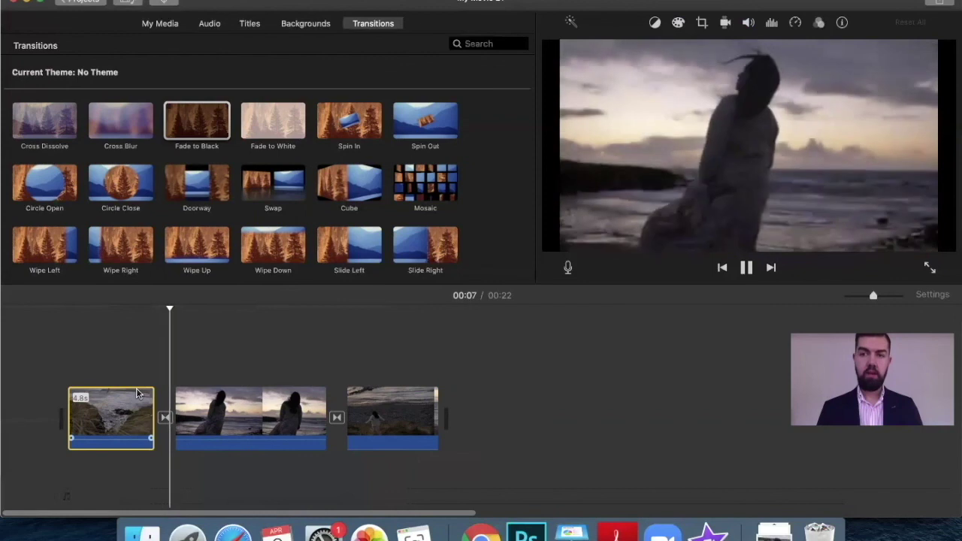
key(space)
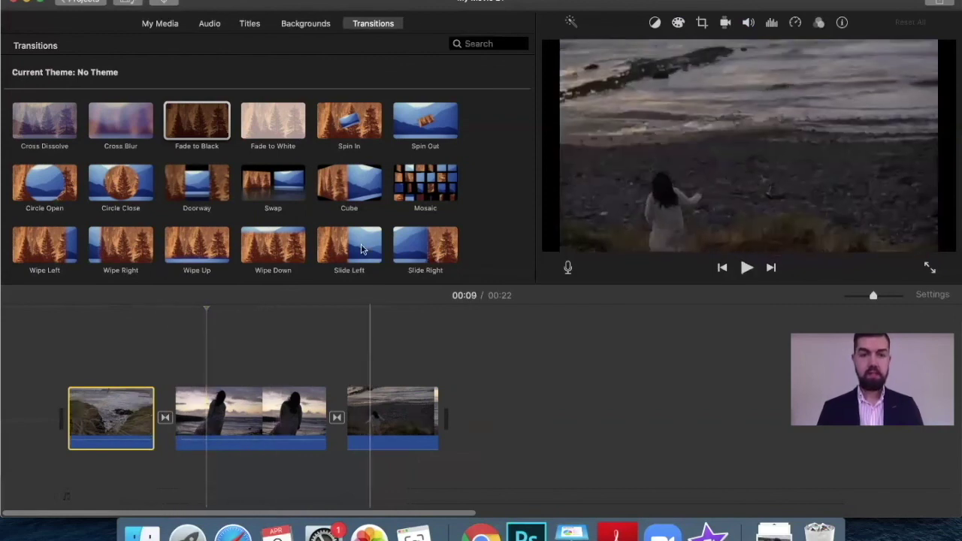
- Add the dune grass clip from My Movie 14 to the end of the timeline and delete the 4.6-minute audio clip beneath the video
click(160, 23)
scroll(243, 133, down, 2)
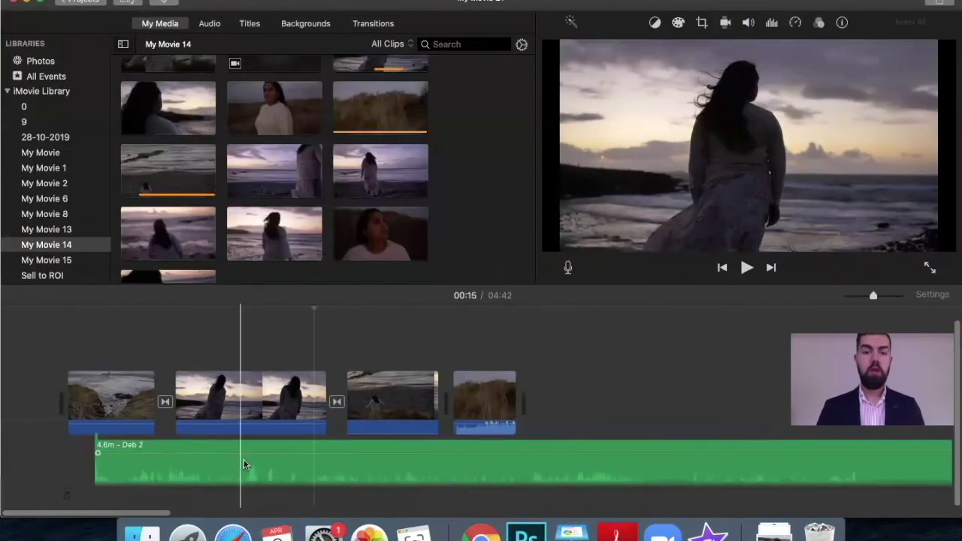
click(243, 464)
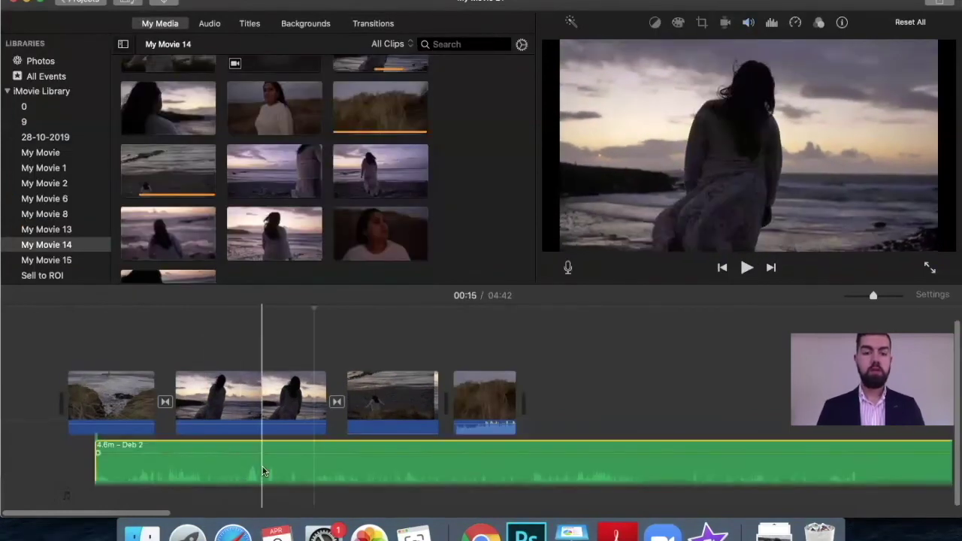
key(Delete)
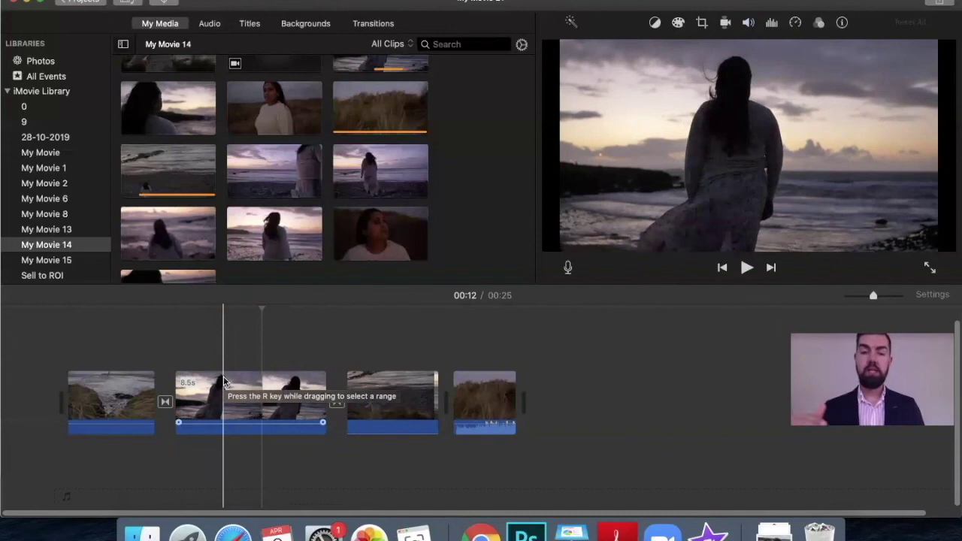
- Move the dune grass clip above the second half of the sunset clip as a cutaway, lower its volume and play it back
drag(486, 394, 278, 343)
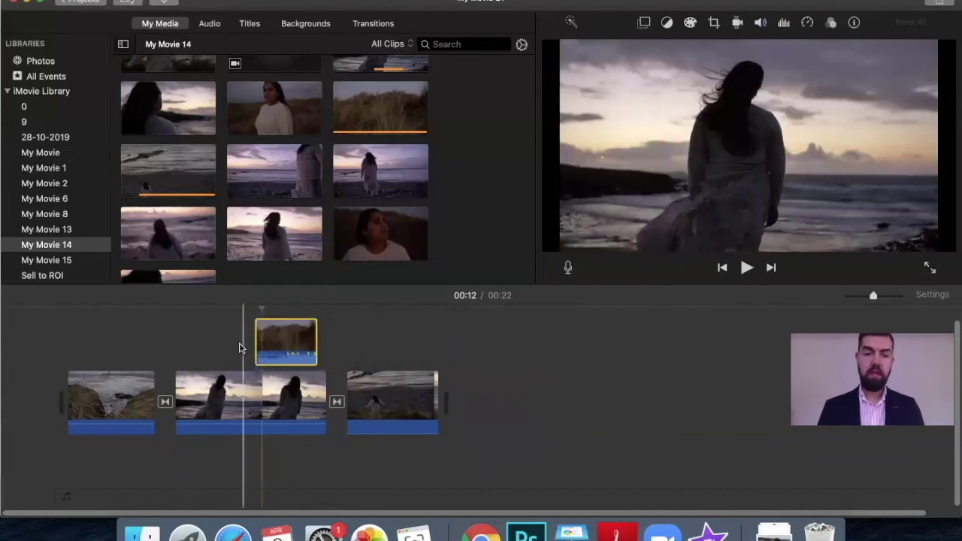
click(240, 347)
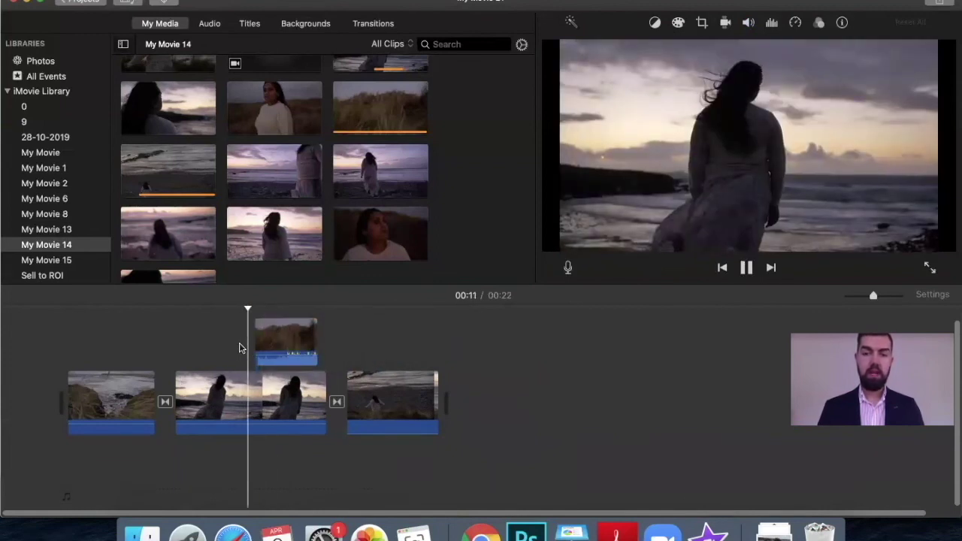
click(264, 351)
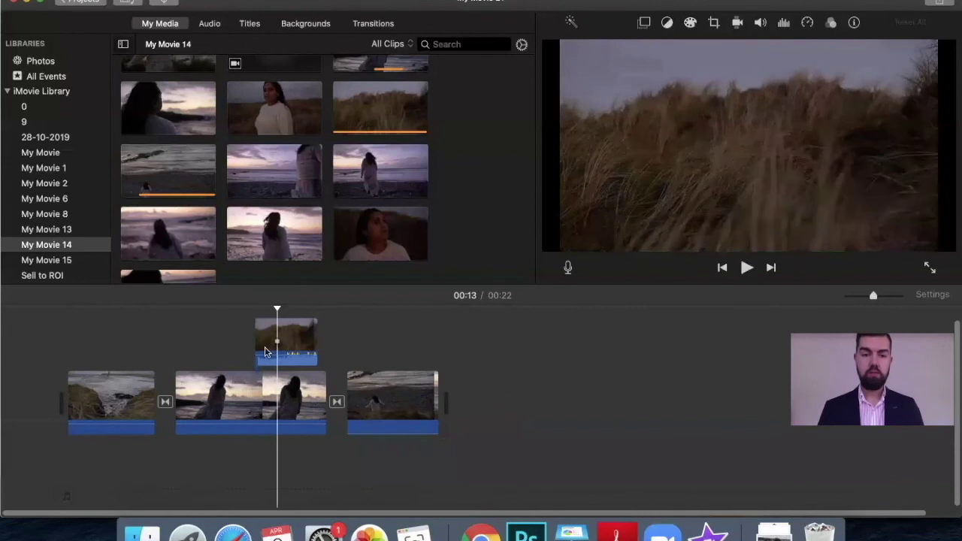
click(240, 347)
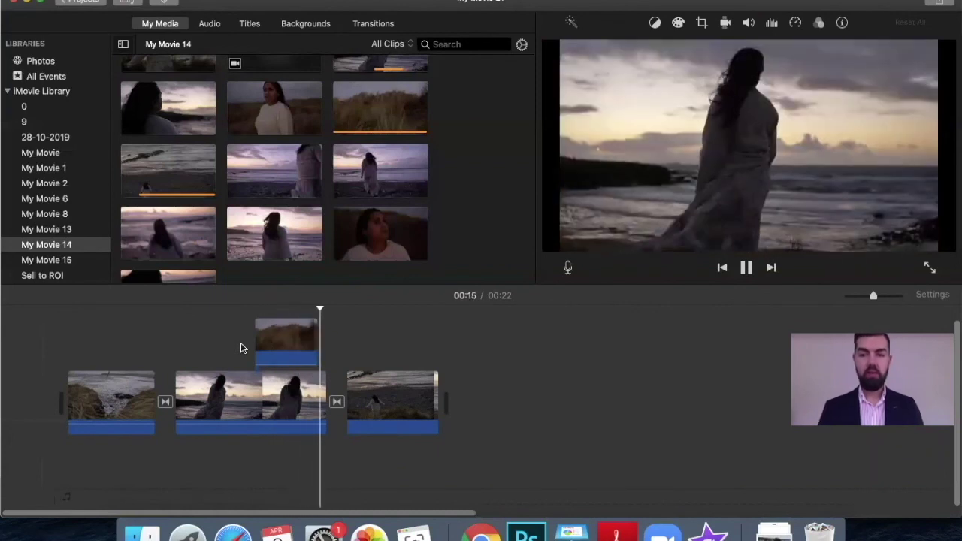
click(266, 342)
click(291, 342)
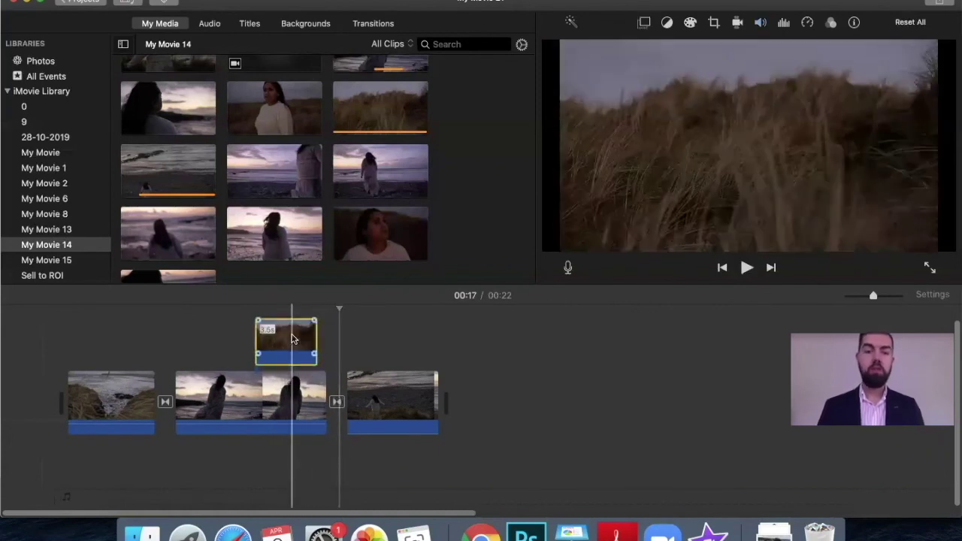
- Place the 4.1-minute audio clip from My Movie 14 beneath the video, aligned with the start of the first clip
scroll(299, 218, down, 2)
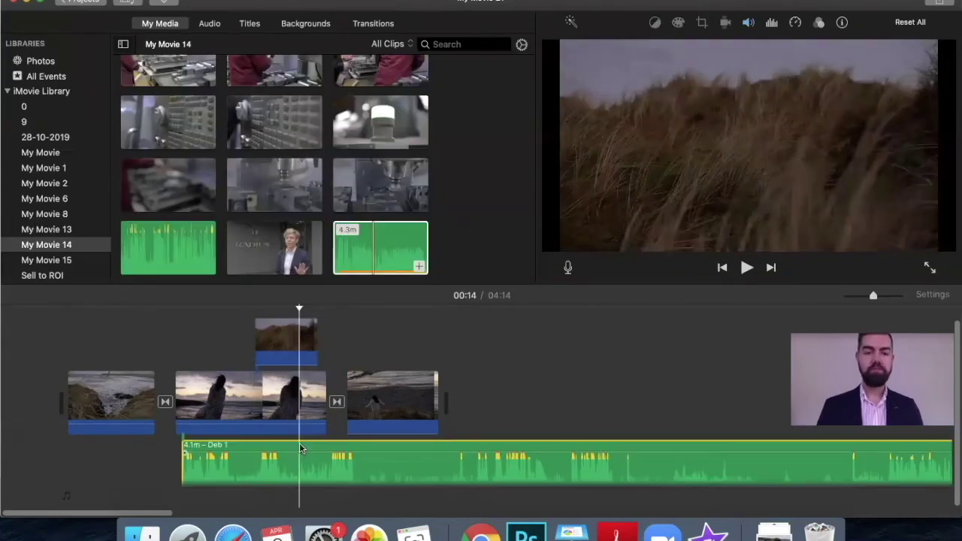
key(super+z)
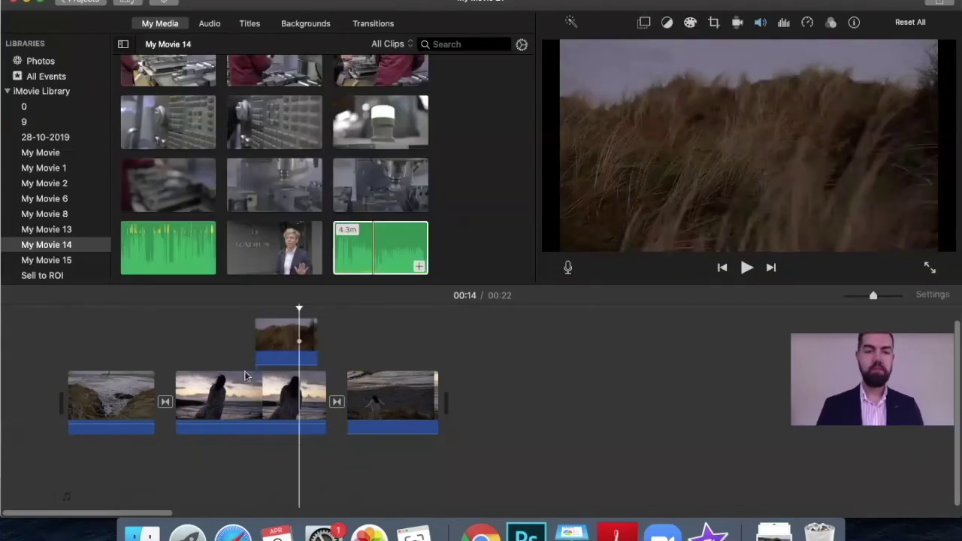
click(164, 246)
mouse_move(186, 251)
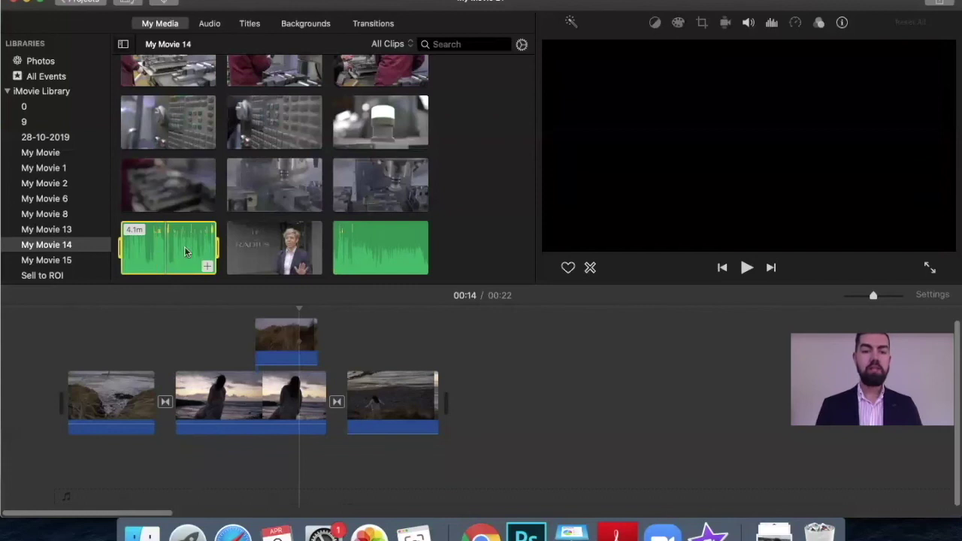
scroll(182, 242, down, 1)
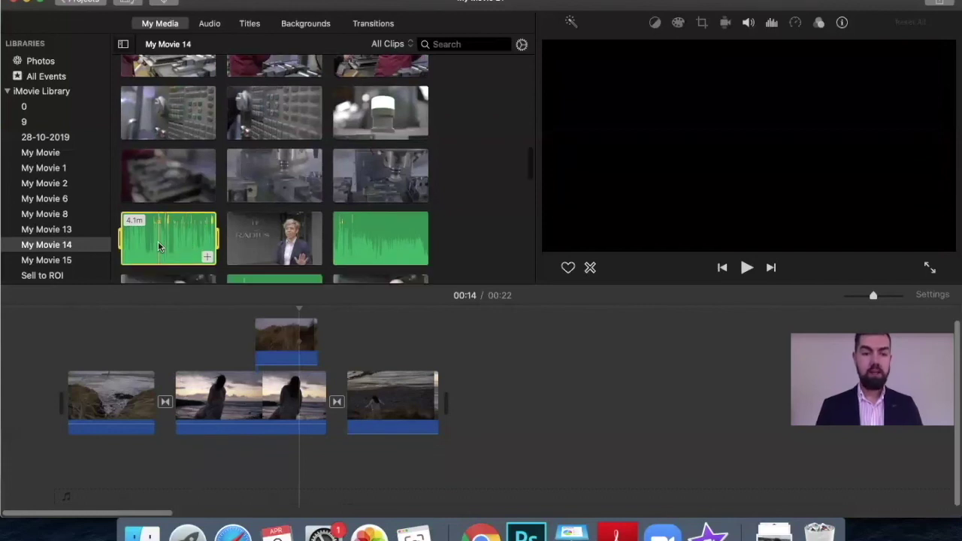
drag(203, 284, 55, 485)
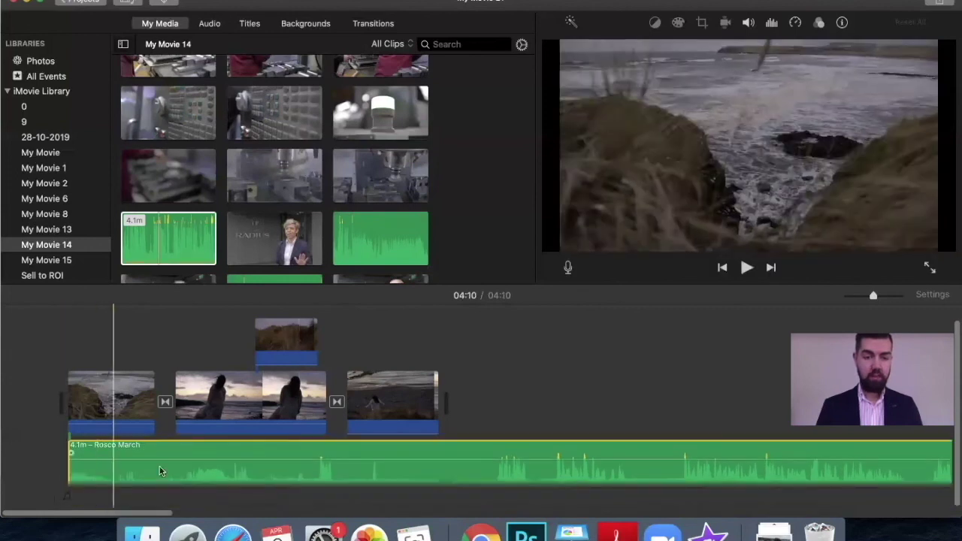
- Preview the audio under the sunset clip, trim its start so it lasts 3.7 minutes, and play it again
click(233, 422)
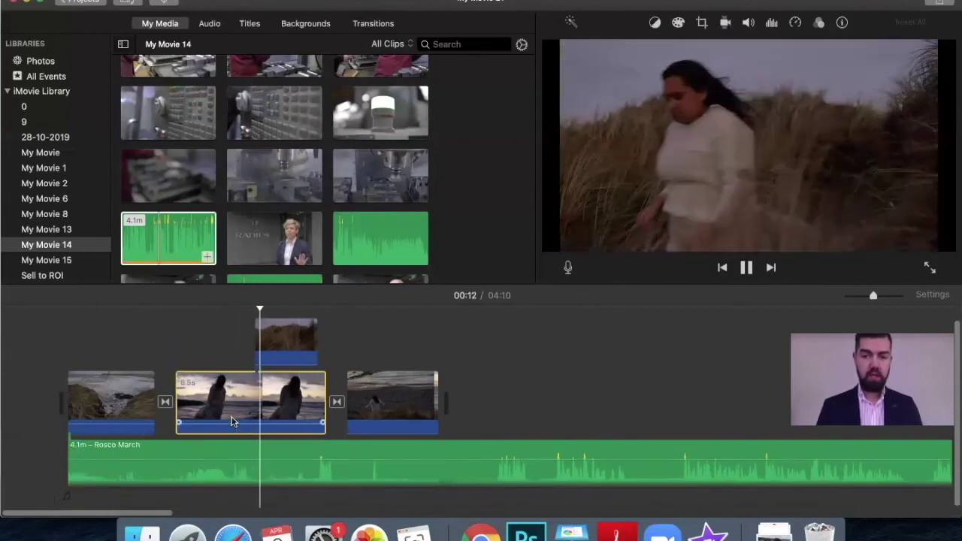
key(space)
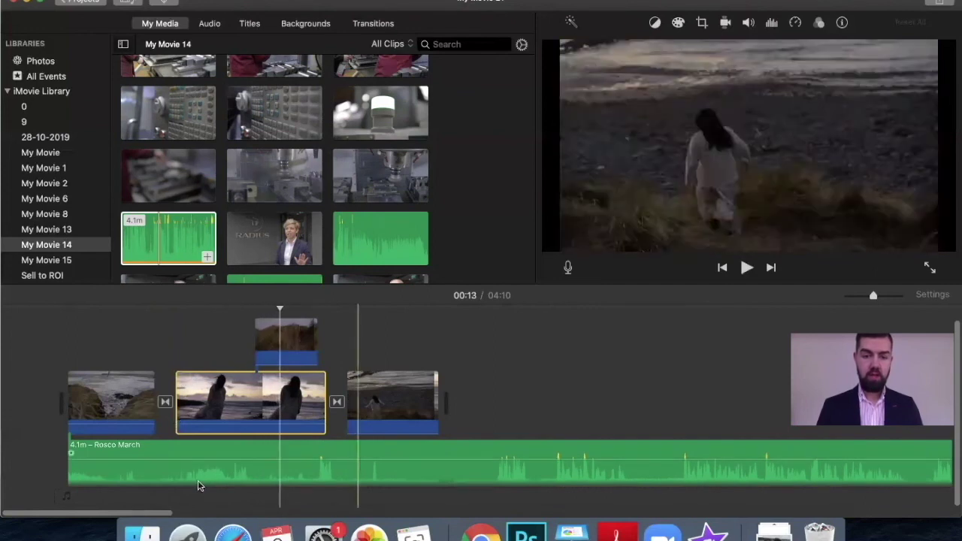
drag(71, 478, 77, 453)
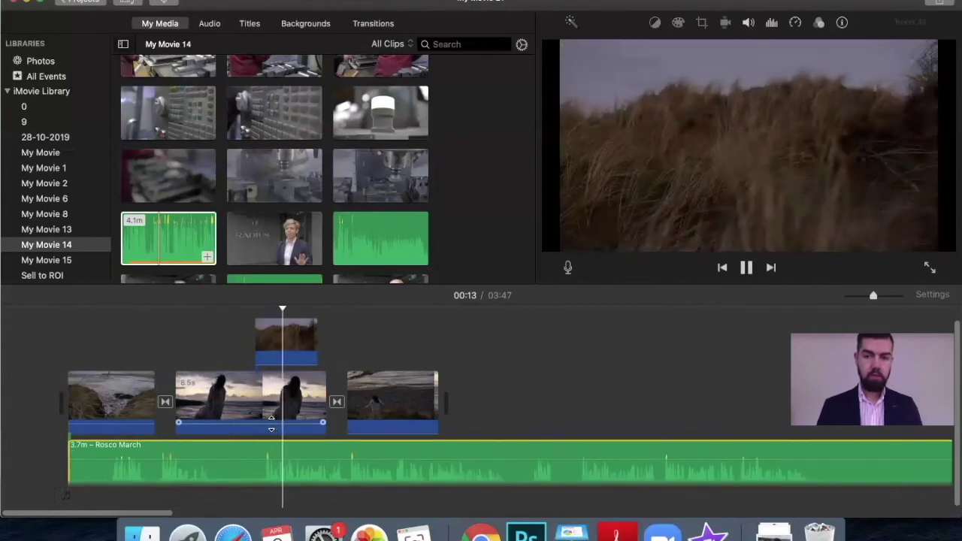
key(space)
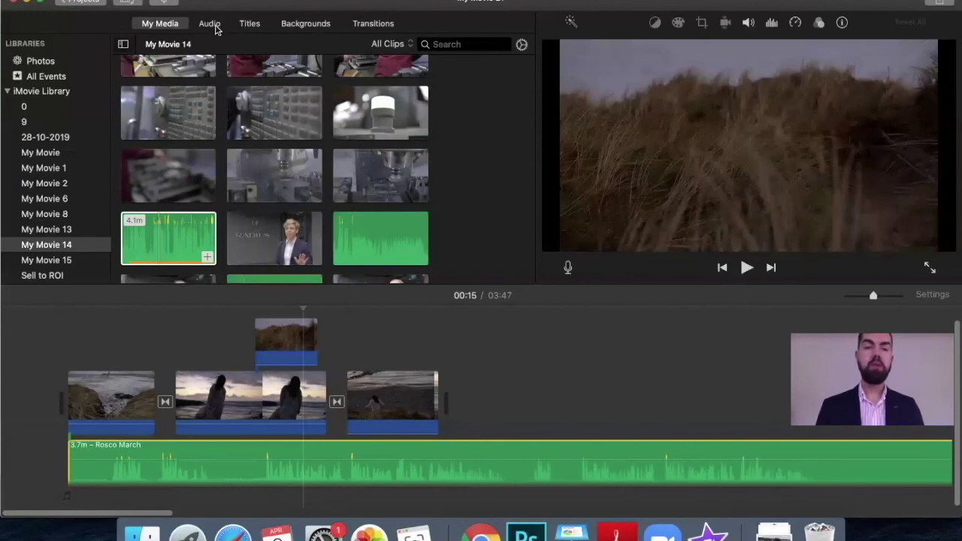
- Browse the Music and Sound Effects libraries and listen to the Simple track
click(210, 23)
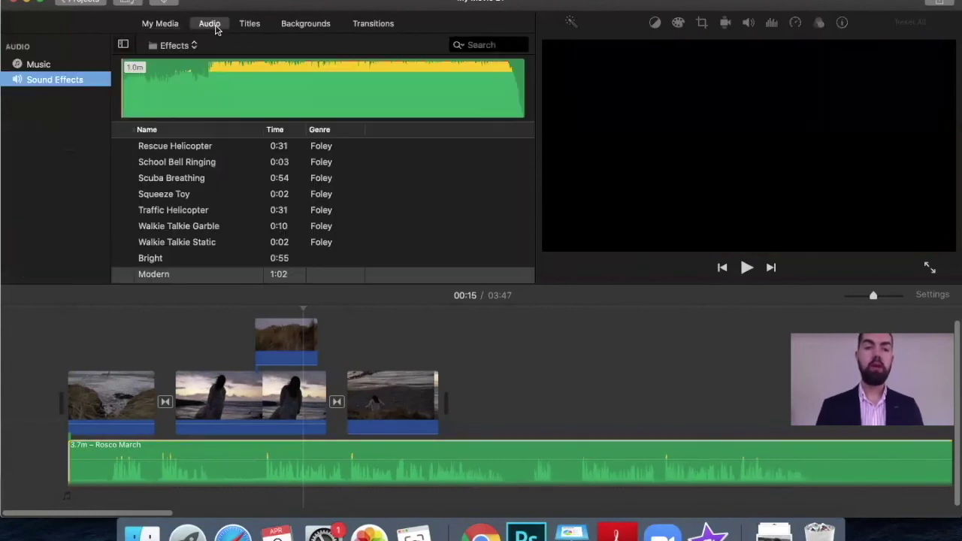
click(64, 67)
scroll(183, 206, down, 3)
scroll(185, 208, up, 3)
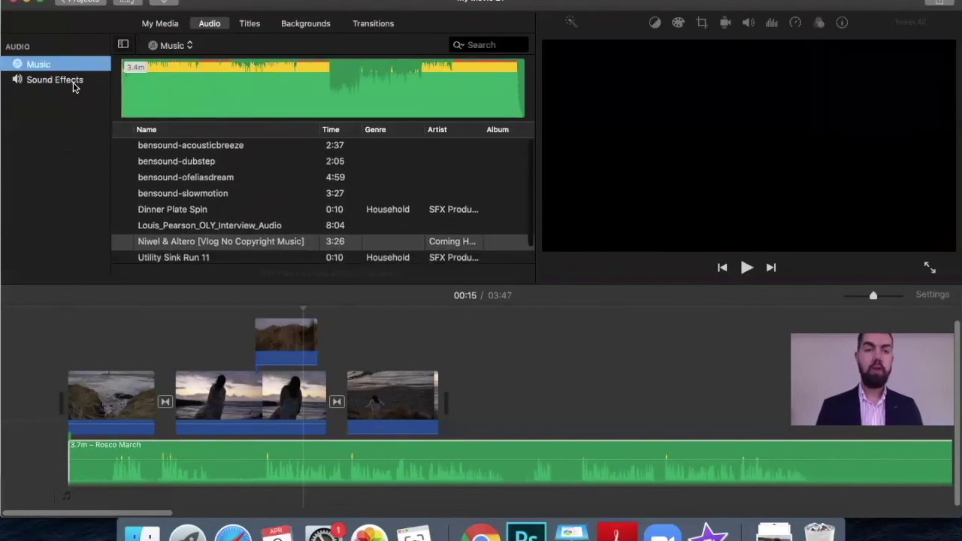
click(73, 81)
scroll(197, 188, down, 3)
mouse_move(187, 200)
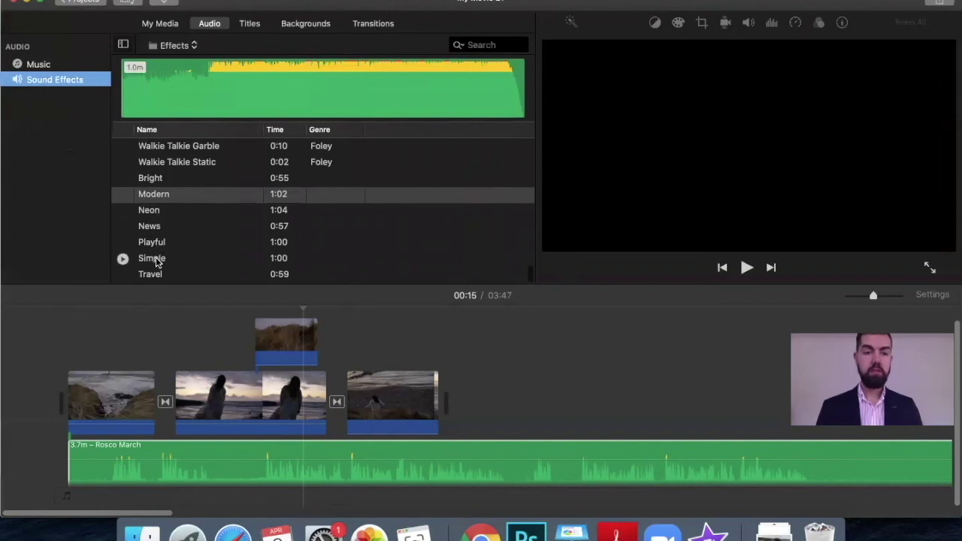
click(124, 260)
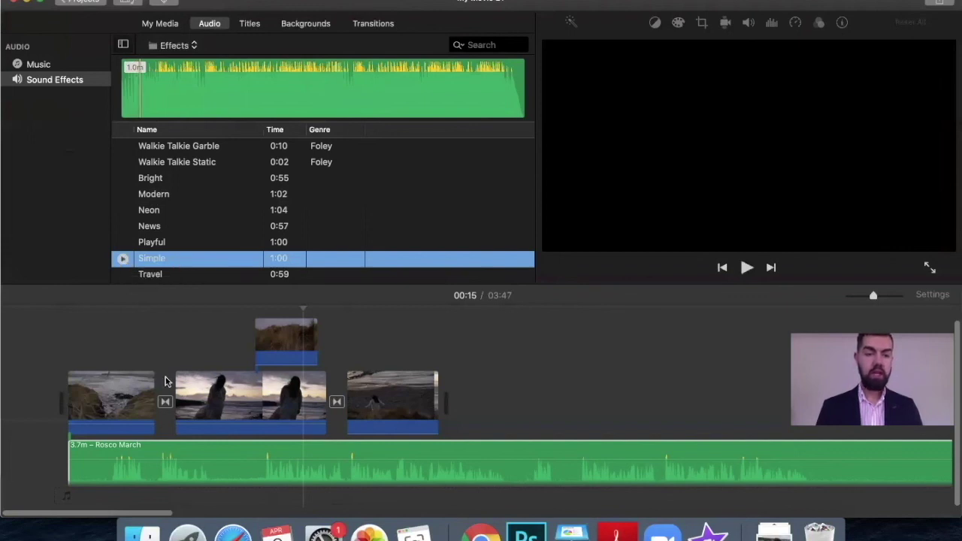
- Add the Simple track beneath the voice audio, near the start of the first clip, and lower its volume
drag(163, 403, 129, 498)
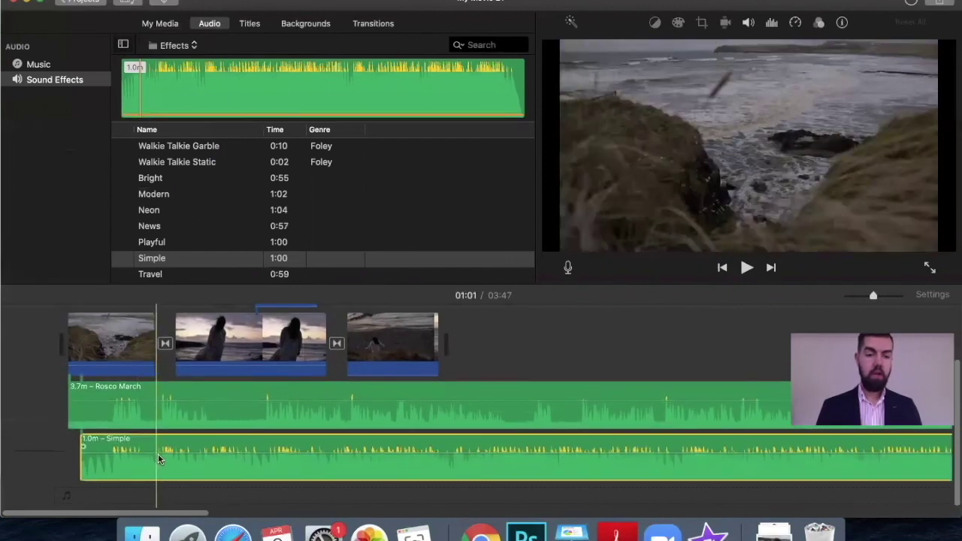
click(160, 454)
drag(160, 455, 157, 461)
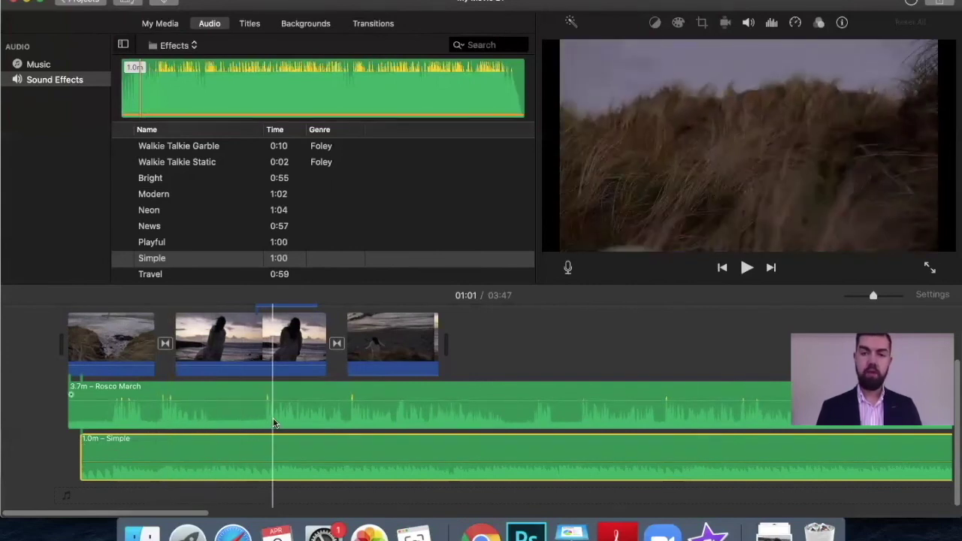
- Play the voice and music together, lower the Simple track's volume further and play the mix again
click(274, 424)
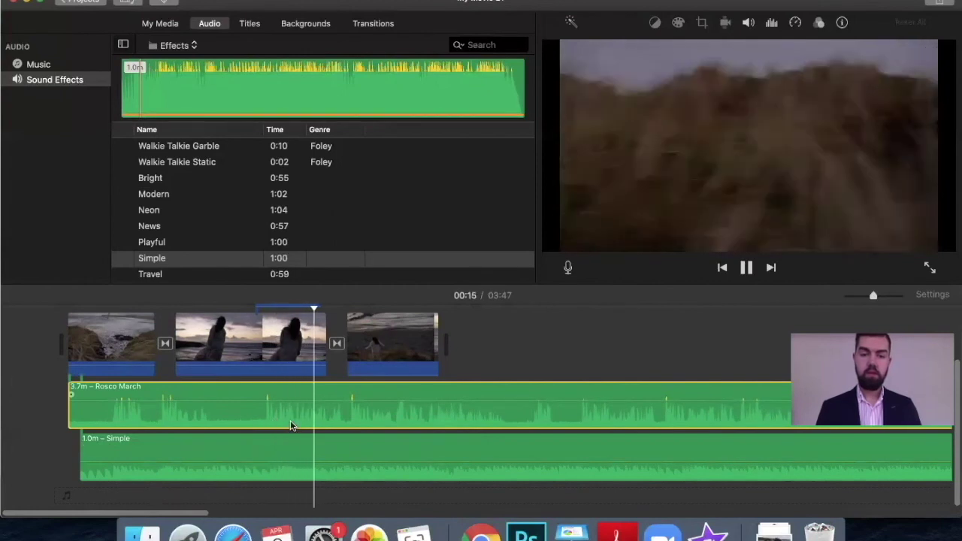
key(space)
drag(300, 460, 299, 463)
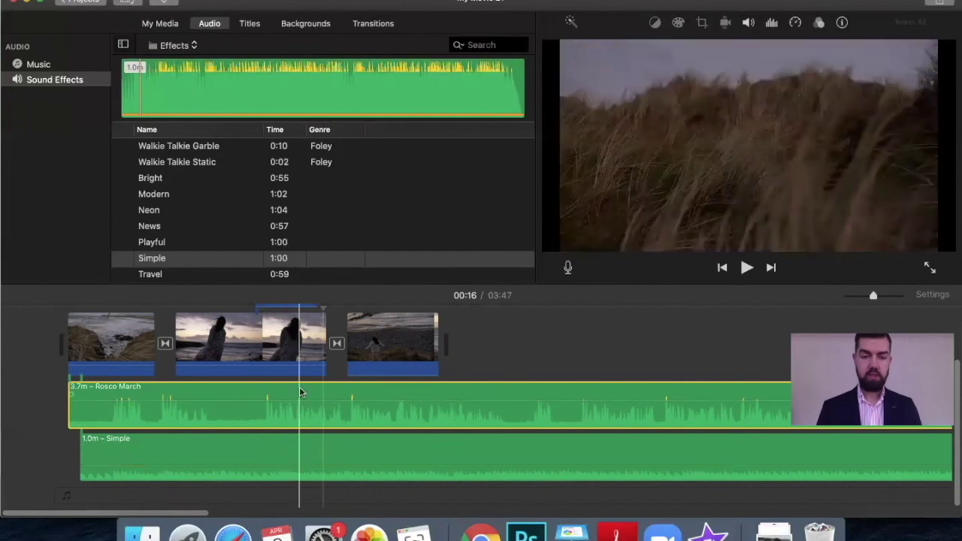
key(space)
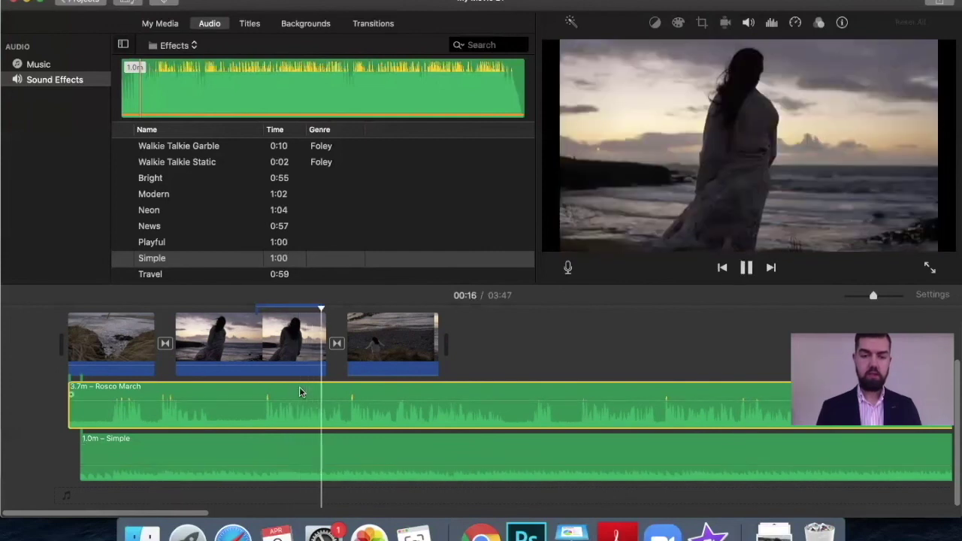
key(space)
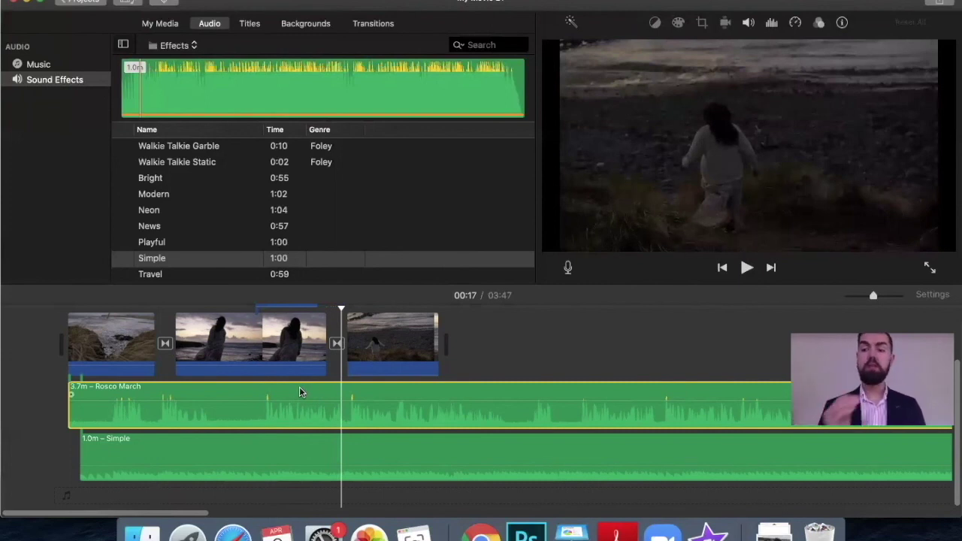
- Shift the dune grass cutaway later so it covers the Fade to Black transition between the sunset and pebble beach clips
scroll(299, 391, up, 3)
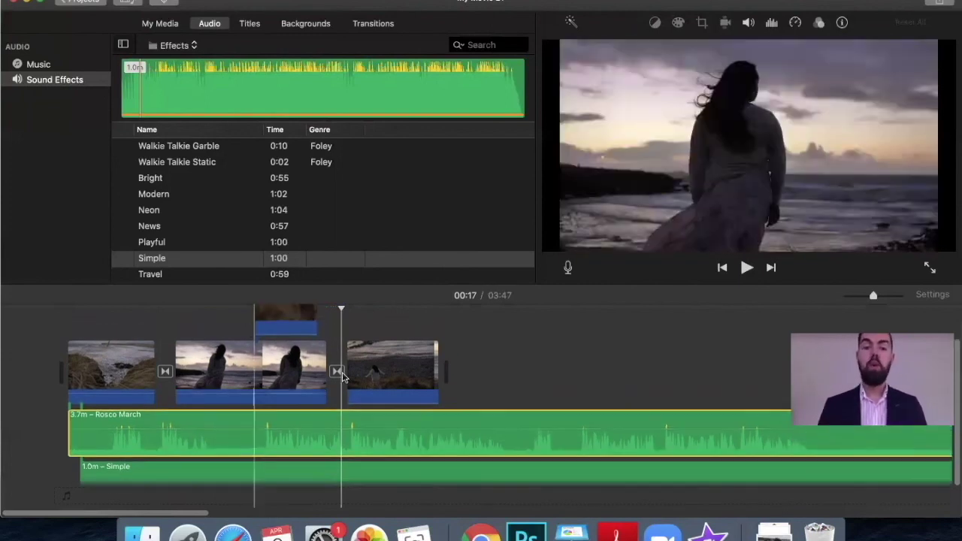
drag(287, 345, 321, 328)
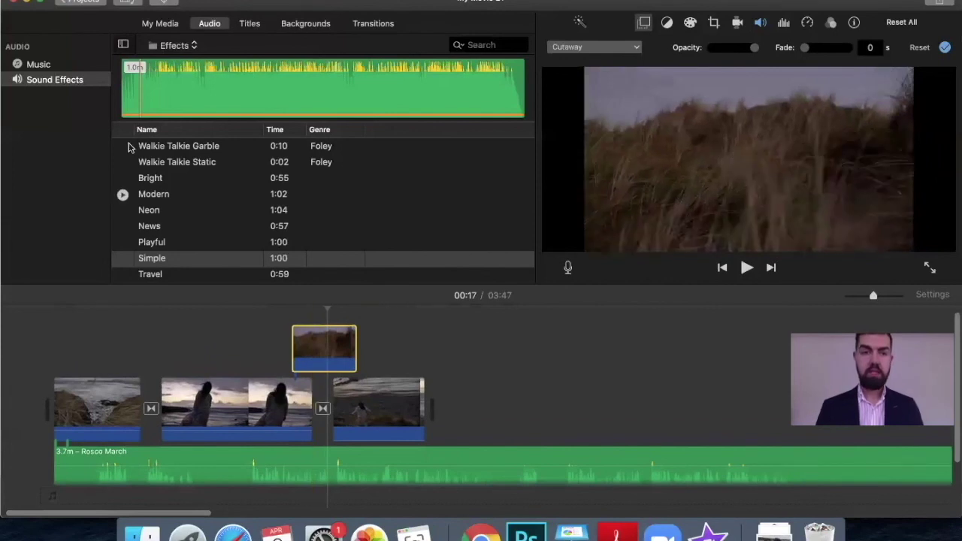
- Add a Standard Lower Third title over the start of the sunset clip, reading NAME INTERVIEW with COMPANY on the second line
click(162, 24)
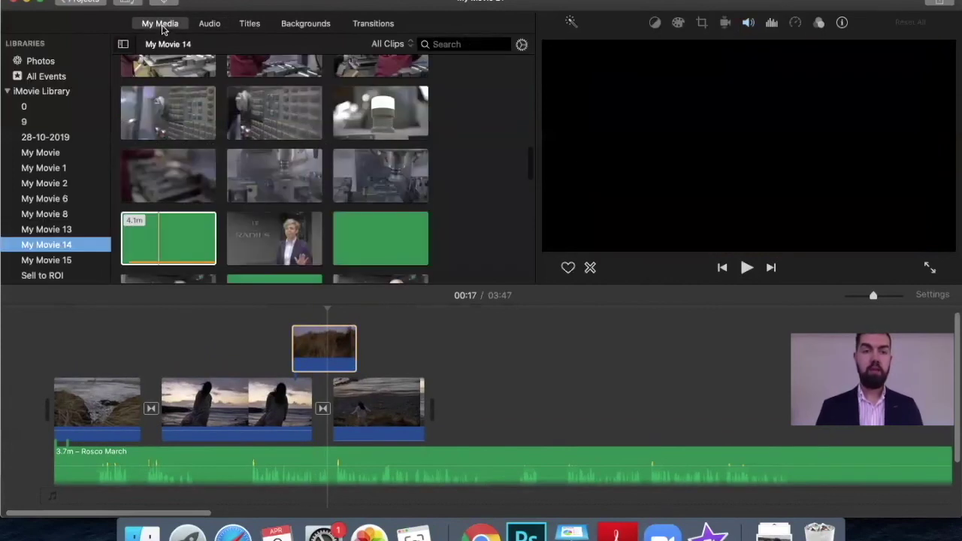
click(250, 25)
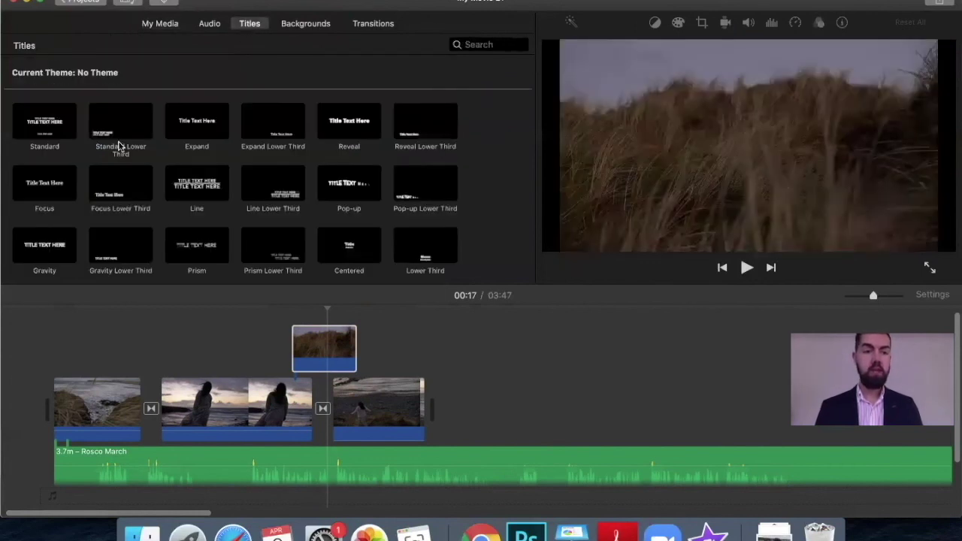
drag(122, 130, 181, 367)
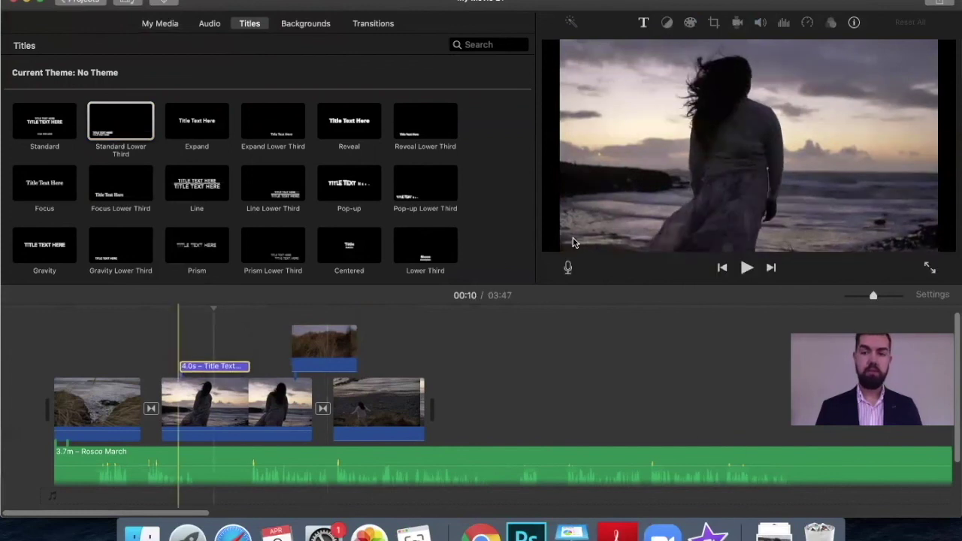
text(NAME INTERVIEW)
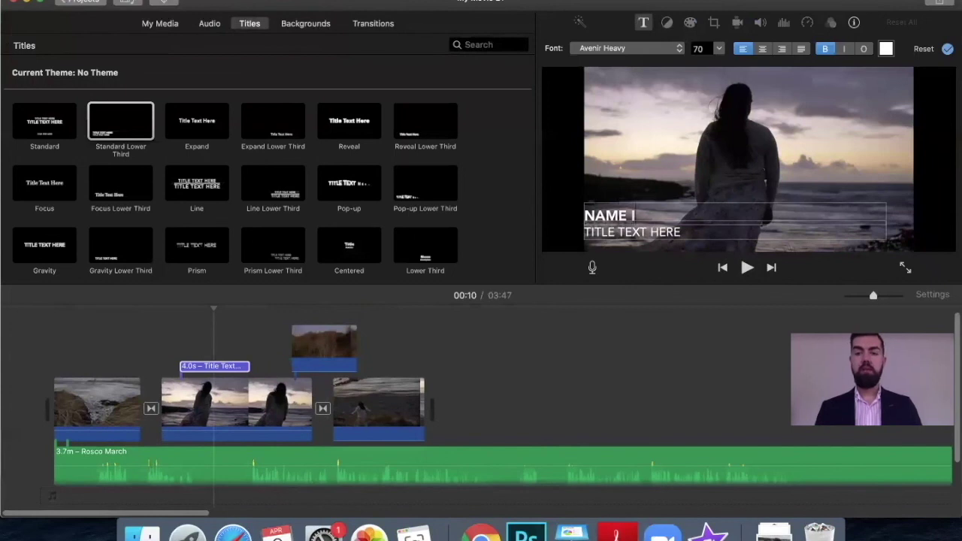
click(647, 232)
text(COMPANY)
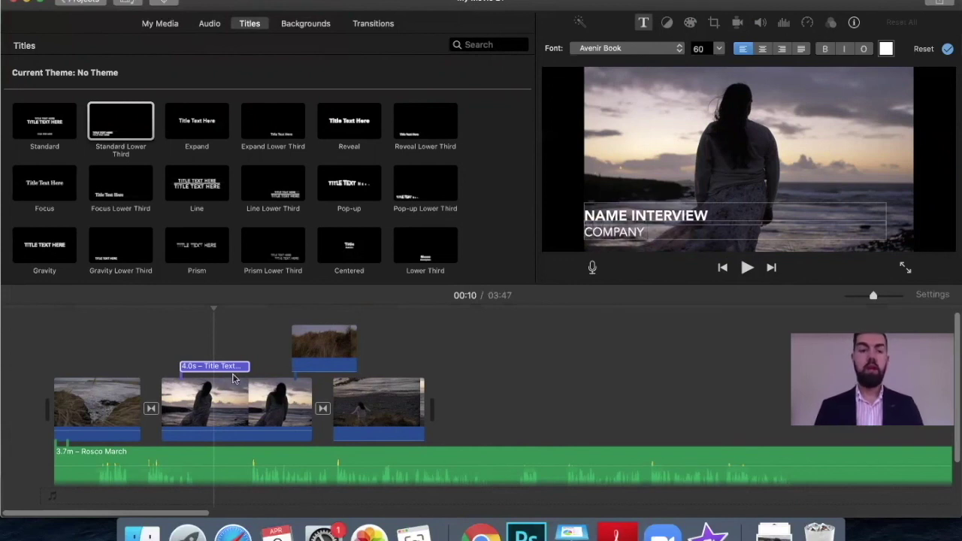
- Play the lower-third title over the sunset clip and shorten the title to 2.5 seconds
click(167, 352)
key(space)
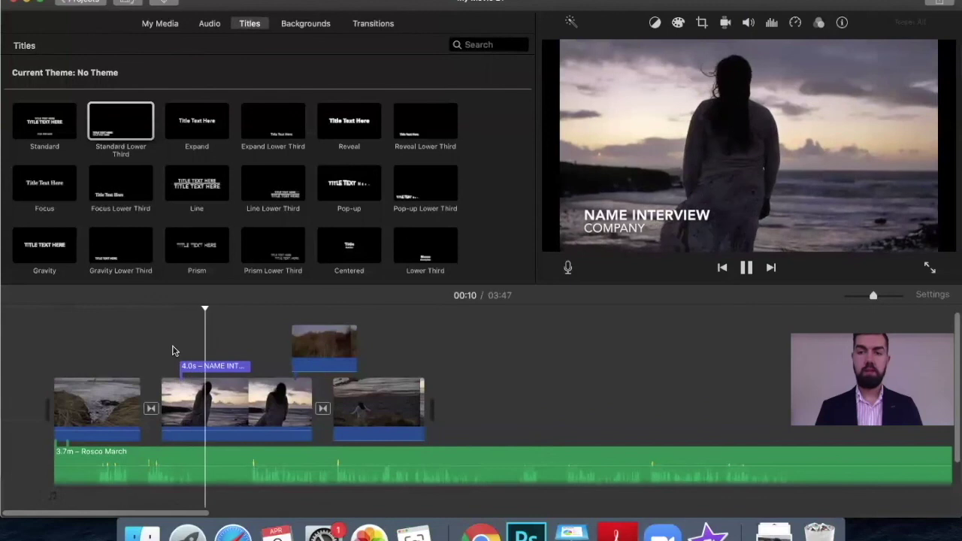
click(218, 366)
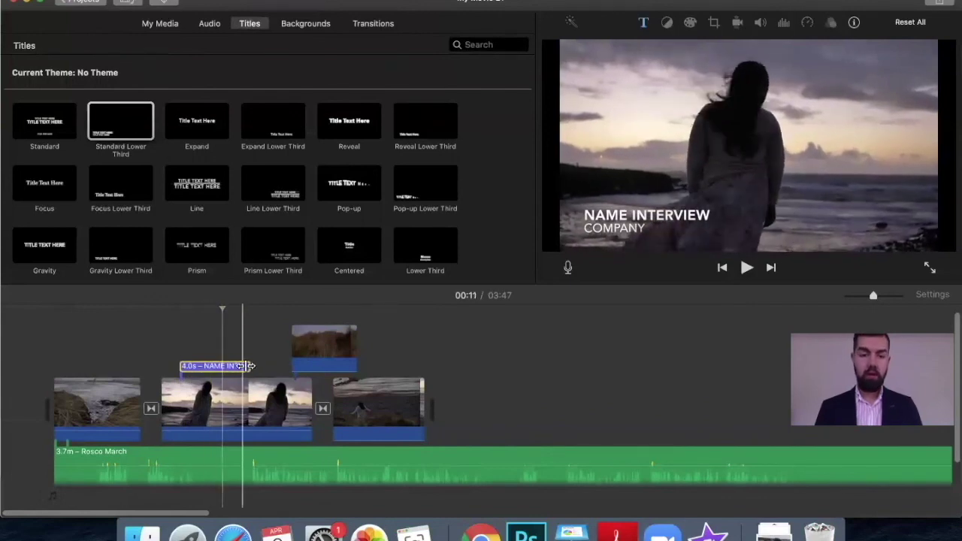
drag(246, 367, 218, 397)
- Insert a Reveal title as a standalone opening card before the first coastal clip and play it
drag(349, 124, 47, 399)
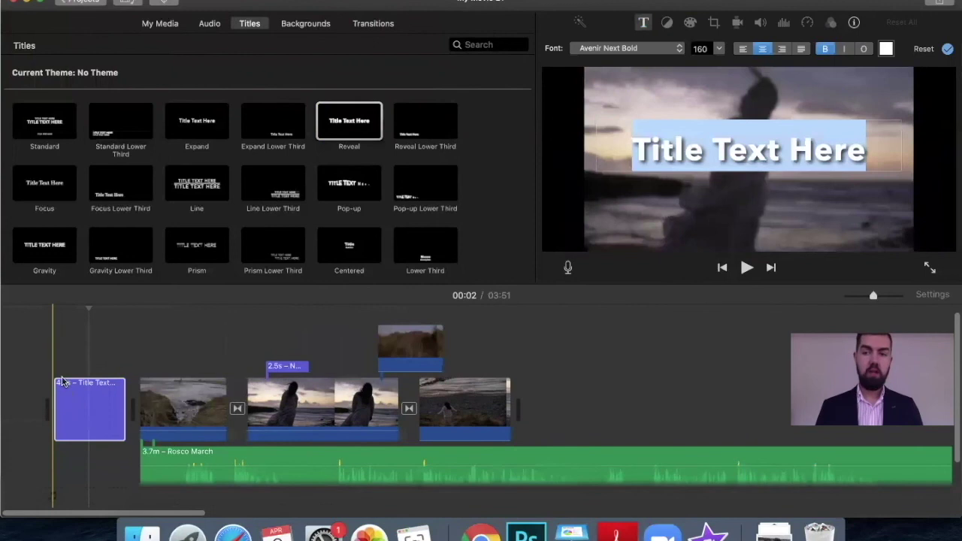
key(space)
key(space)
- Move the coastal clip back to the start, overlay the Reveal title on its second half and play the result
drag(173, 421, 72, 473)
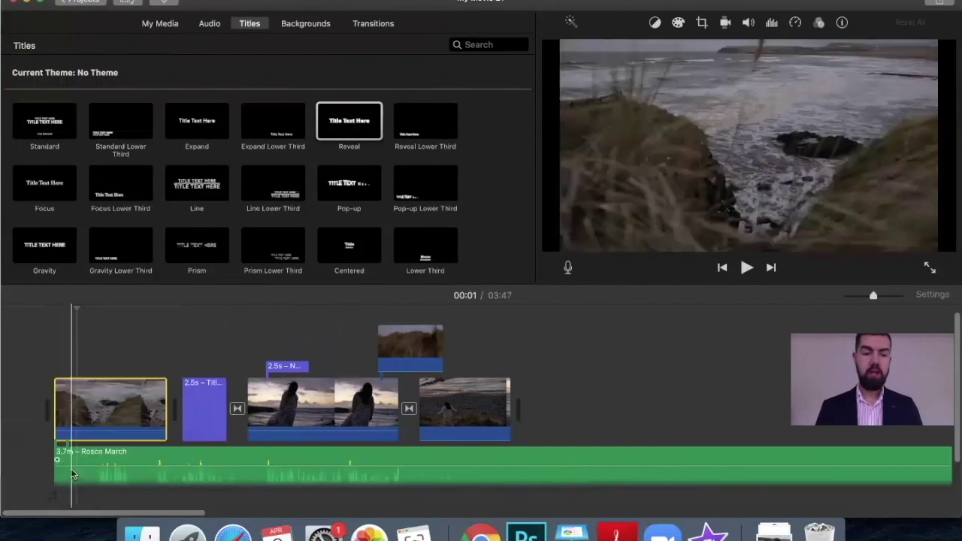
drag(203, 406, 96, 360)
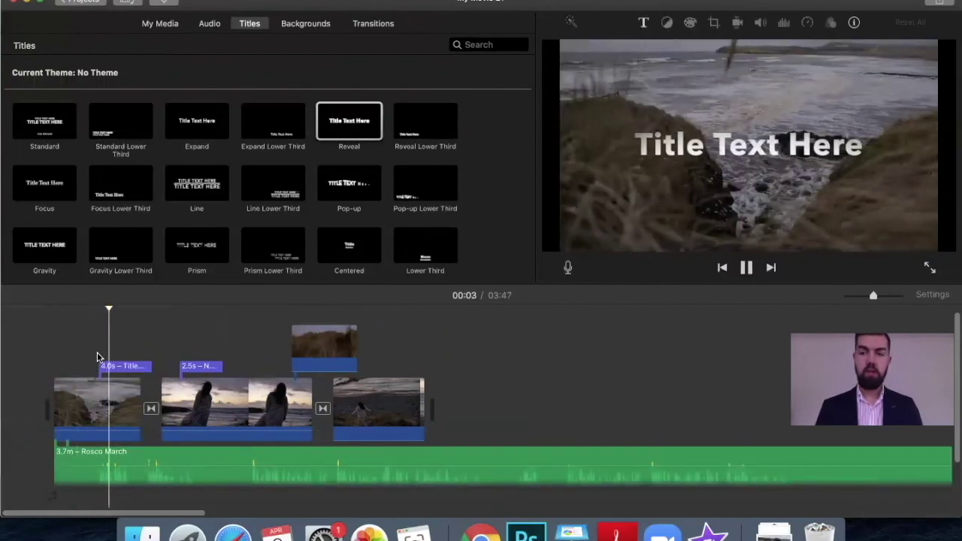
key(space)
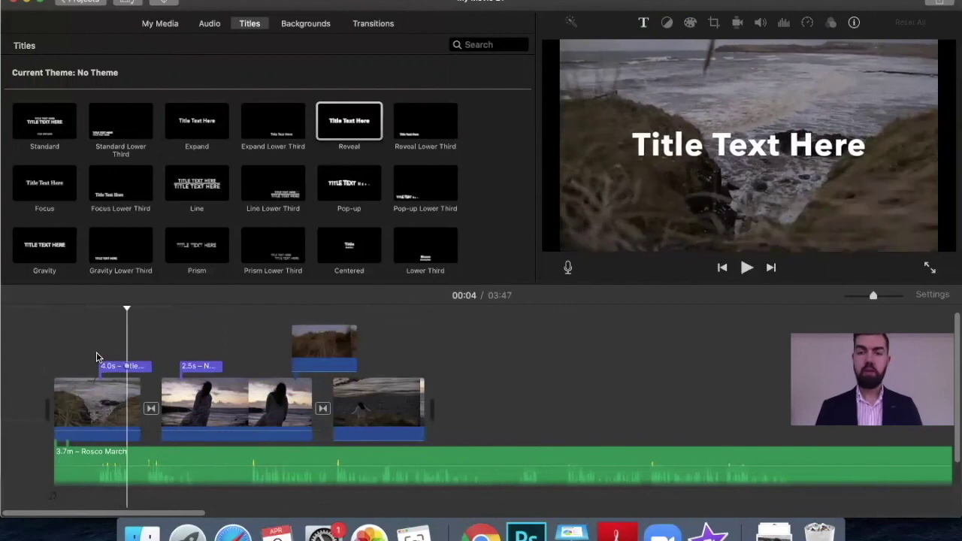
- Close the project and save it under the name My Movie 21
scroll(188, 358, down, 3)
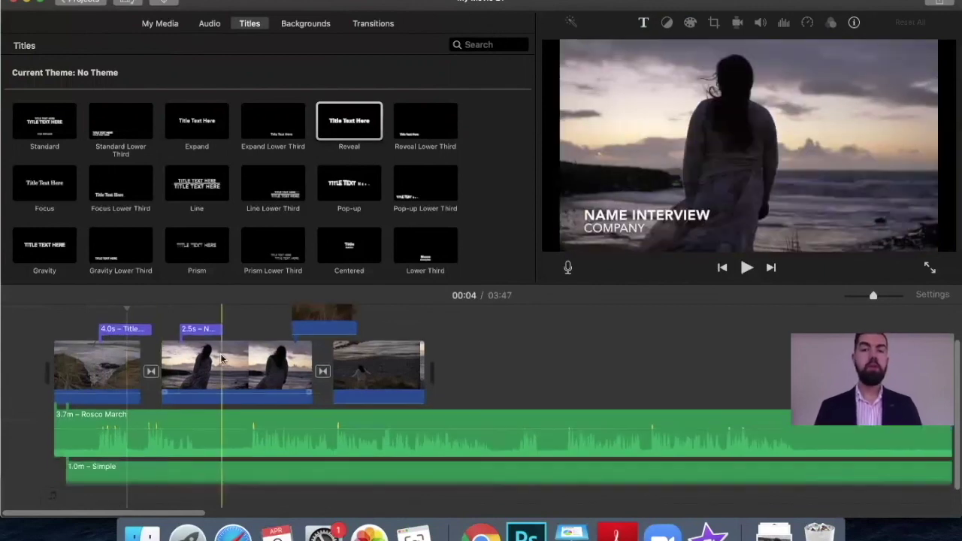
scroll(222, 359, up, 3)
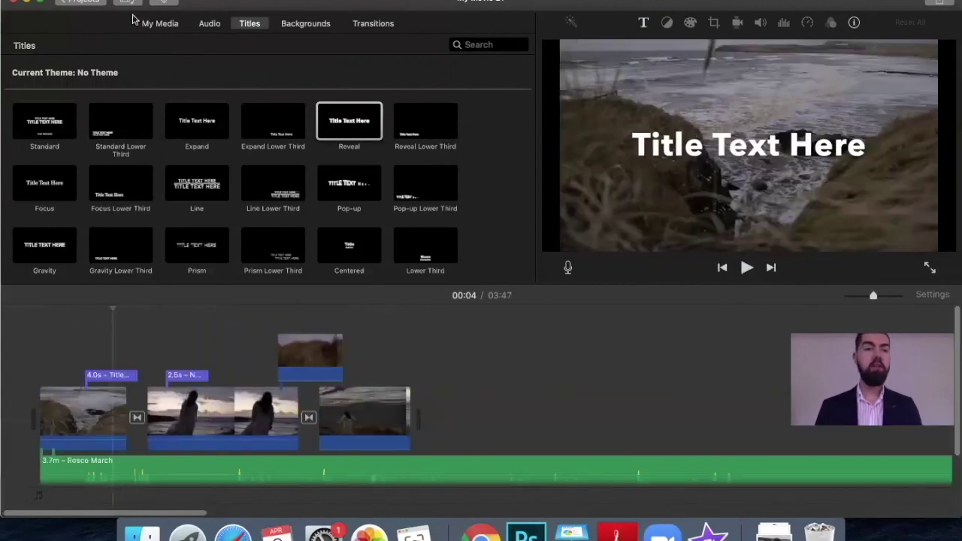
click(82, 3)
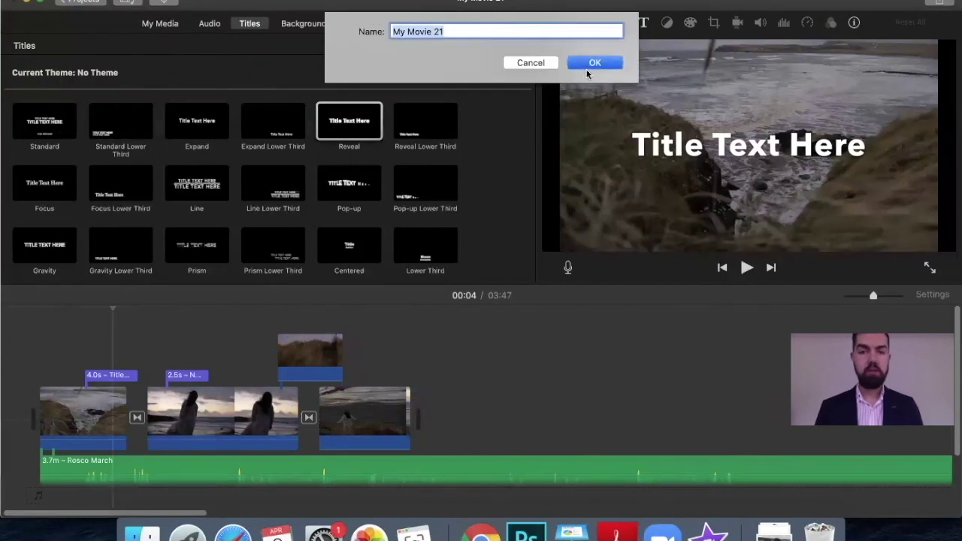
click(591, 63)
- Find the My Movie 9 project among all projects and open it for editing
scroll(445, 303, down, 3)
scroll(445, 303, down, 8)
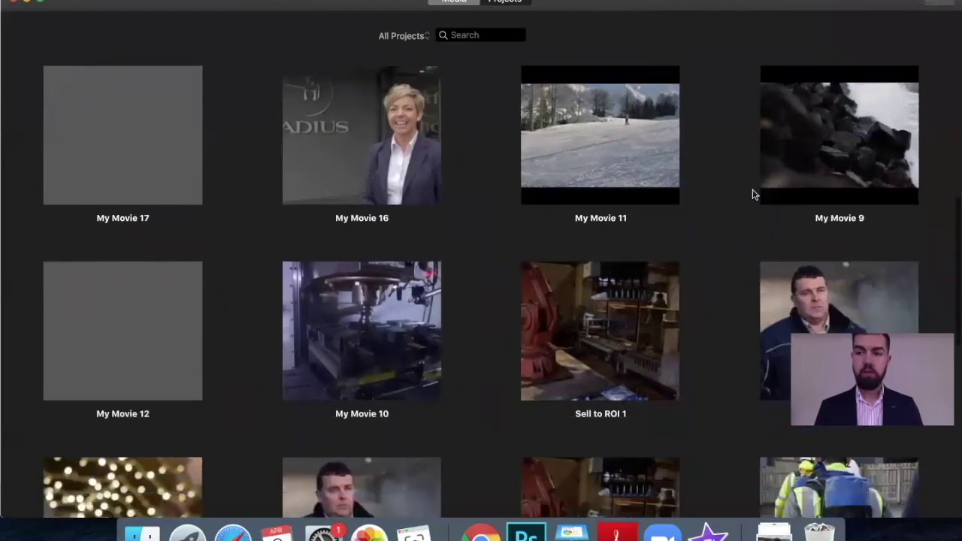
click(790, 160)
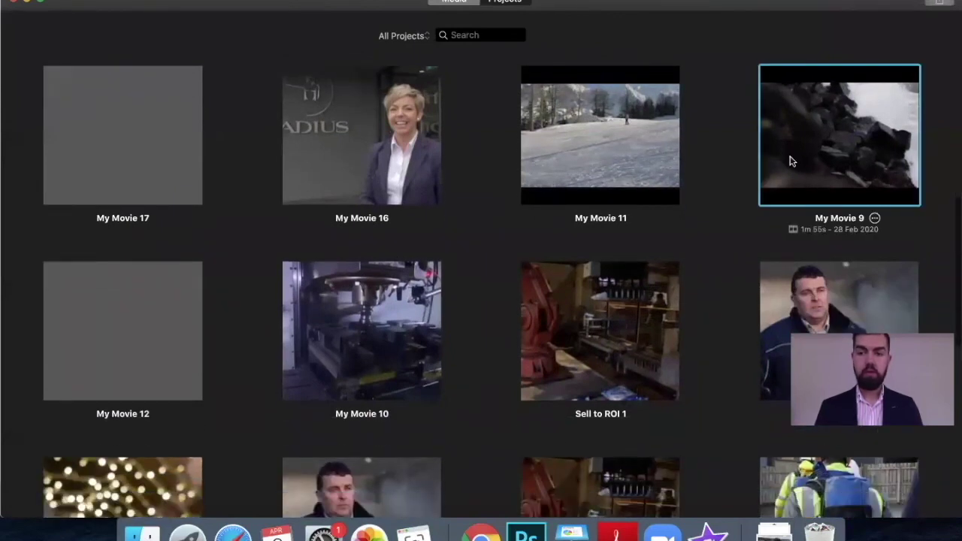
double_click(805, 149)
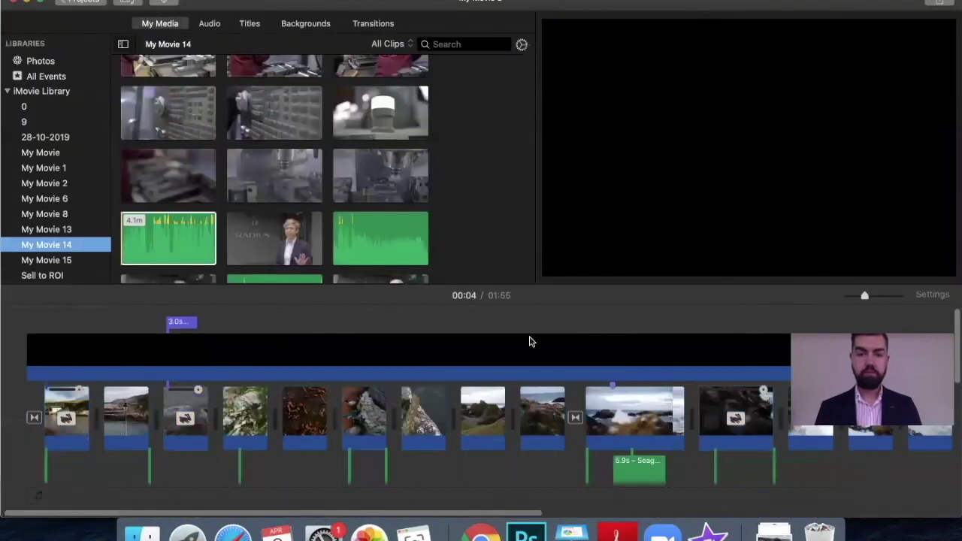
- Examine how the music, Sail Boat, Water Lake, Seagulls and Ocean Surf audio tracks are layered and faded beneath the clips
scroll(376, 429, down, 5)
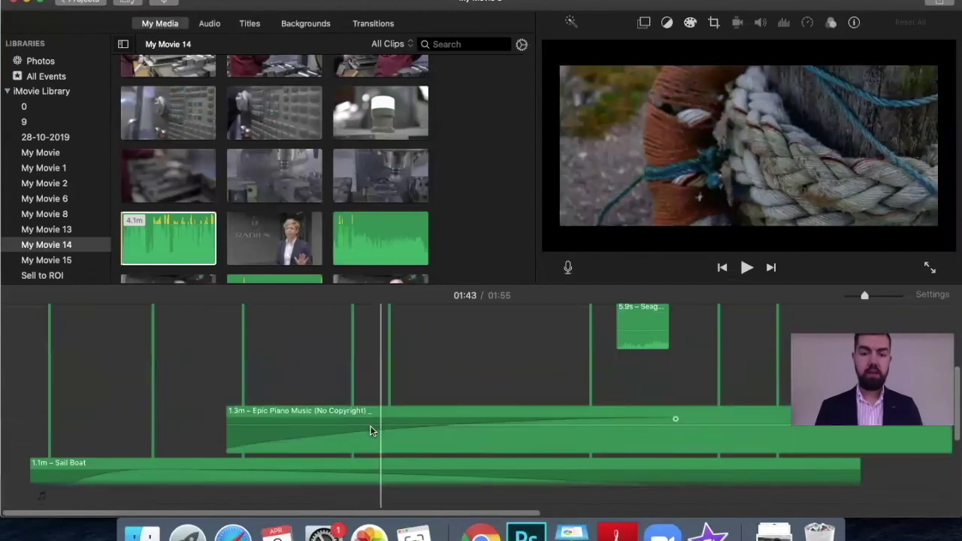
scroll(371, 431, down, 5)
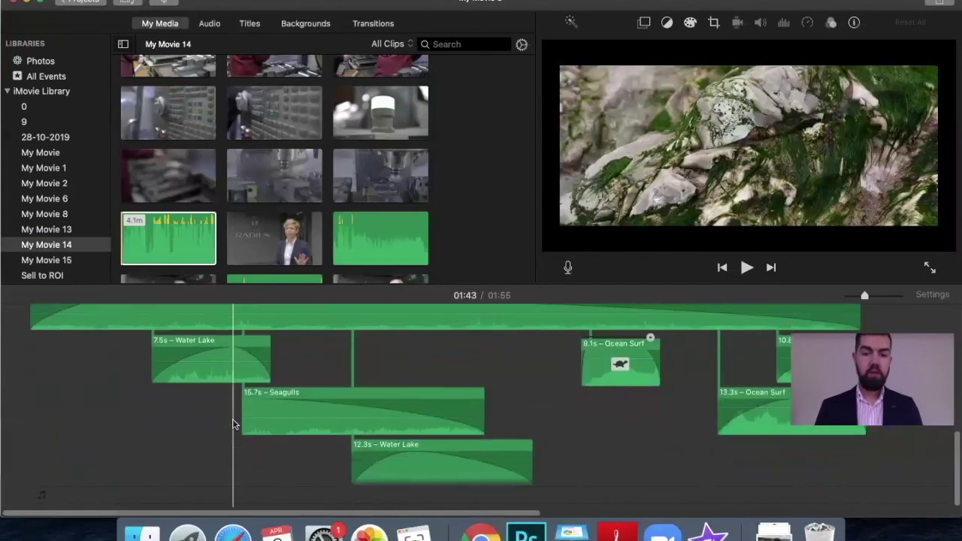
scroll(379, 418, up, 5)
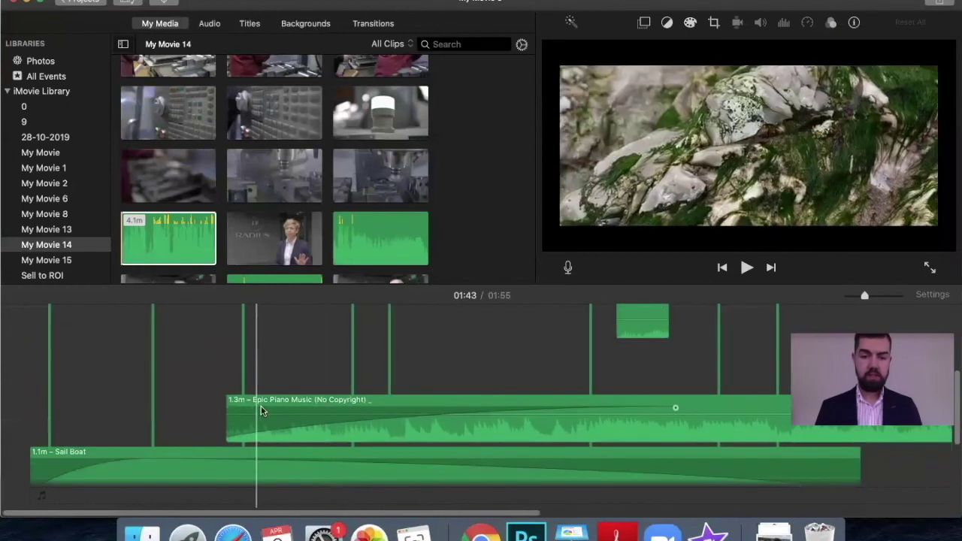
scroll(334, 440, down, 3)
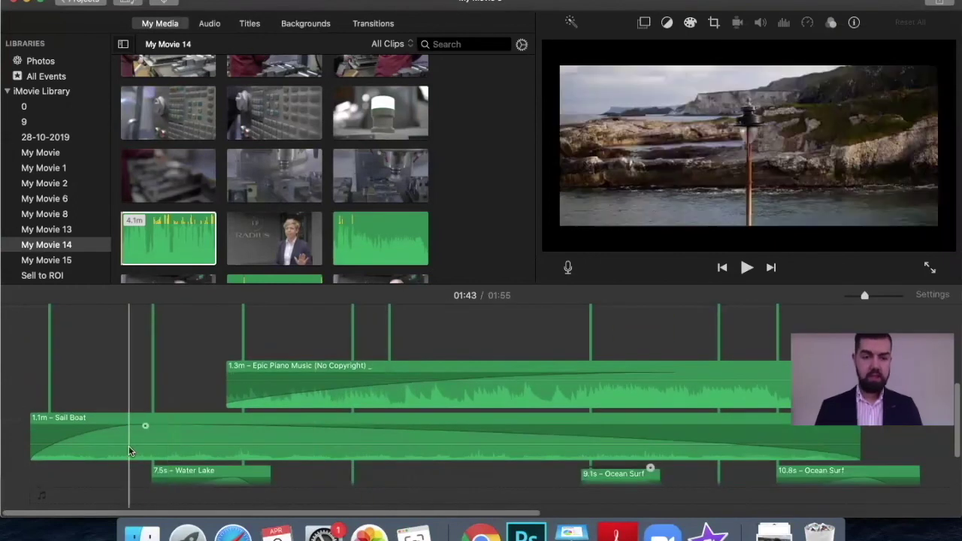
scroll(176, 451, down, 2)
scroll(200, 432, down, 3)
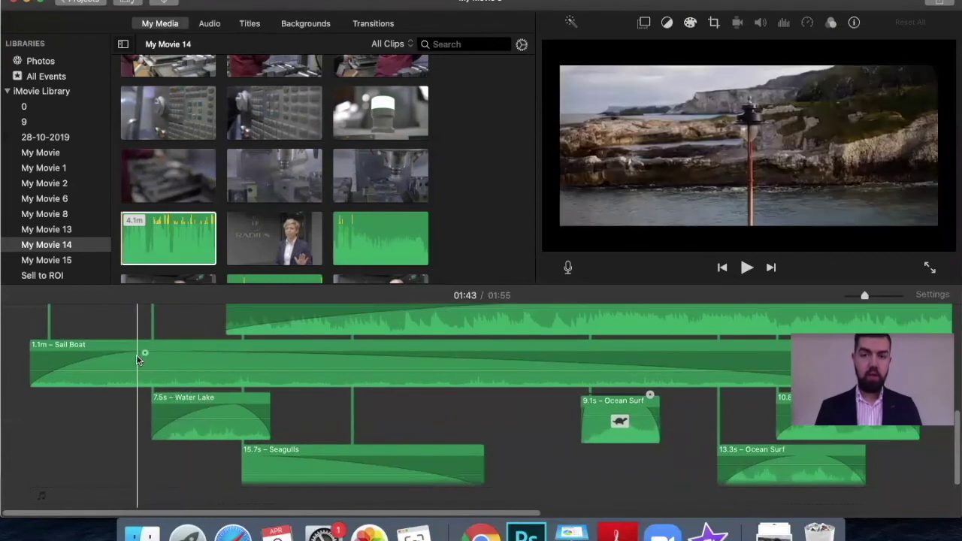
scroll(233, 368, down, 3)
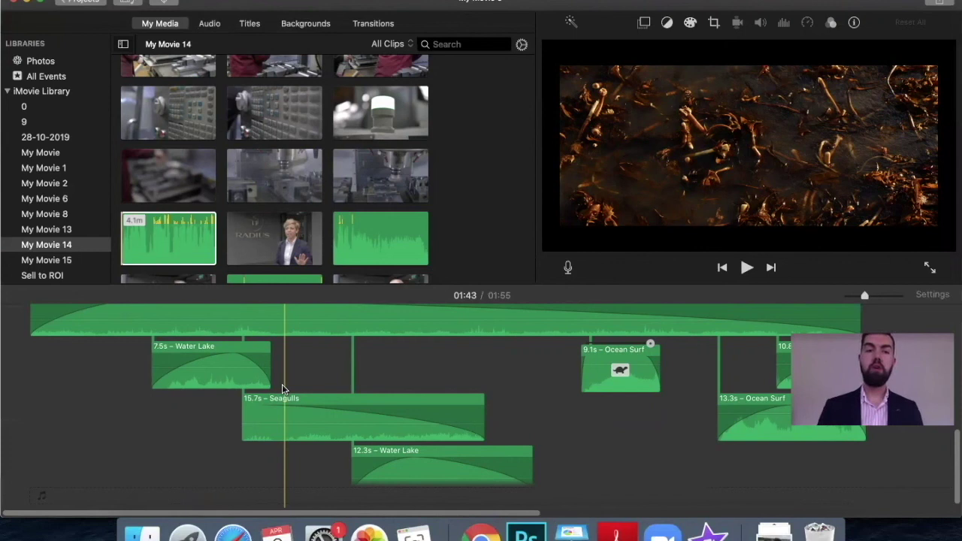
scroll(282, 385, up, 4)
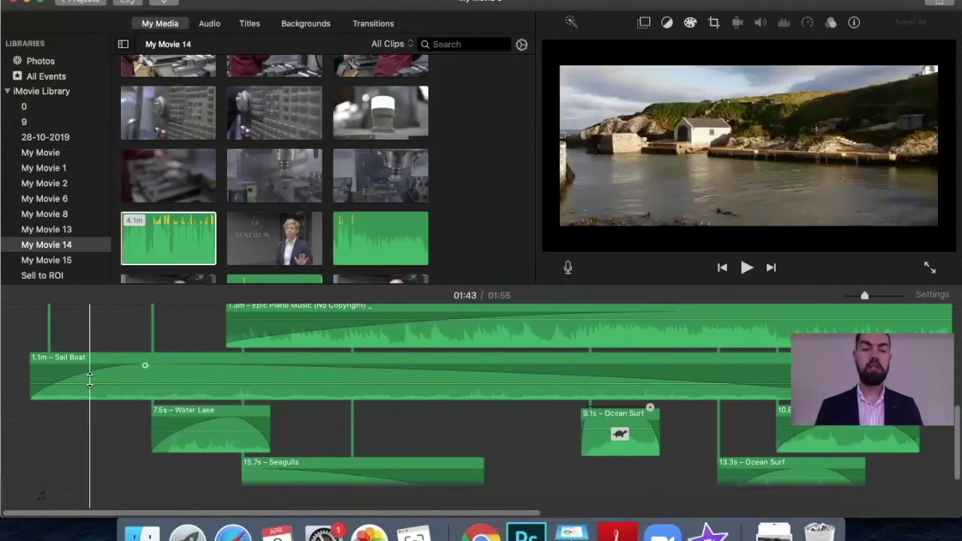
- Play the project from near the start, skip ahead to the Ballintoy title and raise the playback volume
scroll(55, 348, up, 3)
click(55, 349)
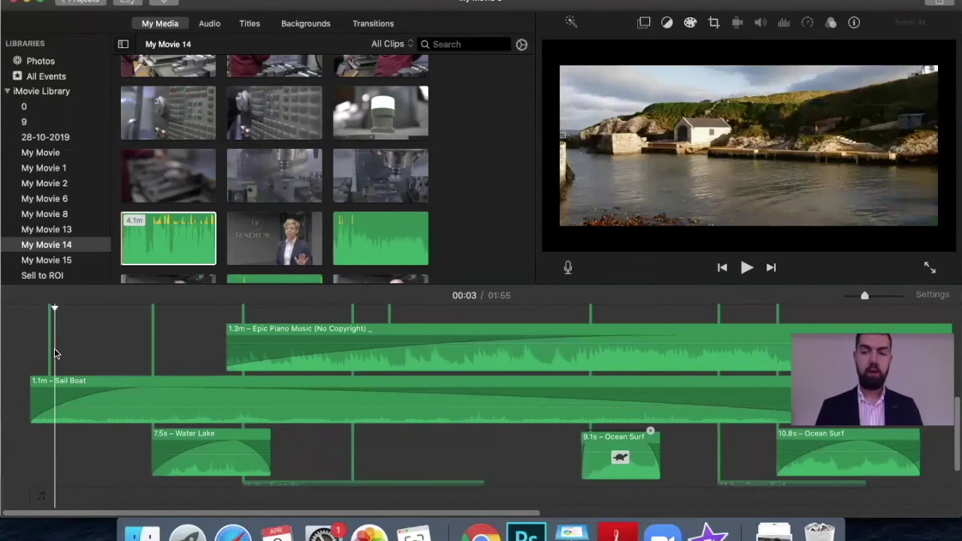
key(space)
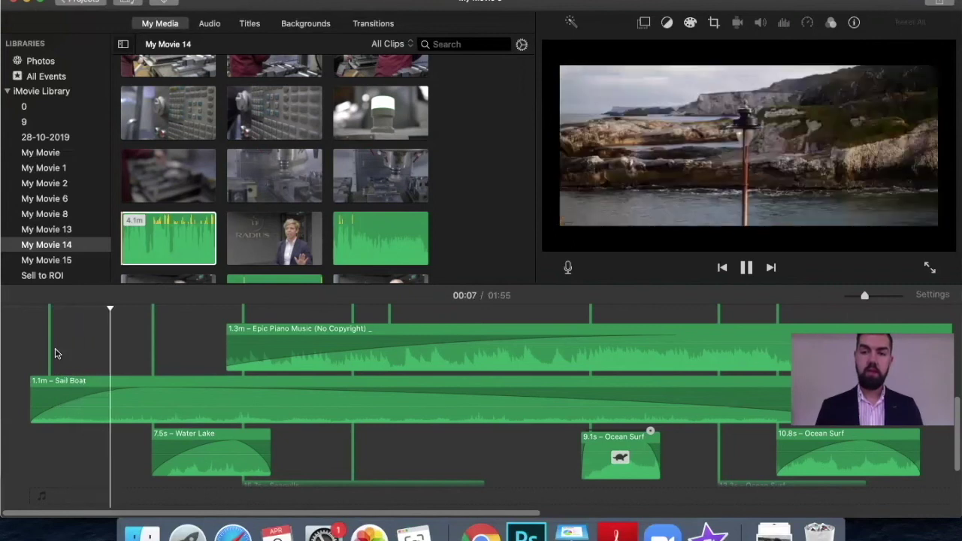
click(187, 354)
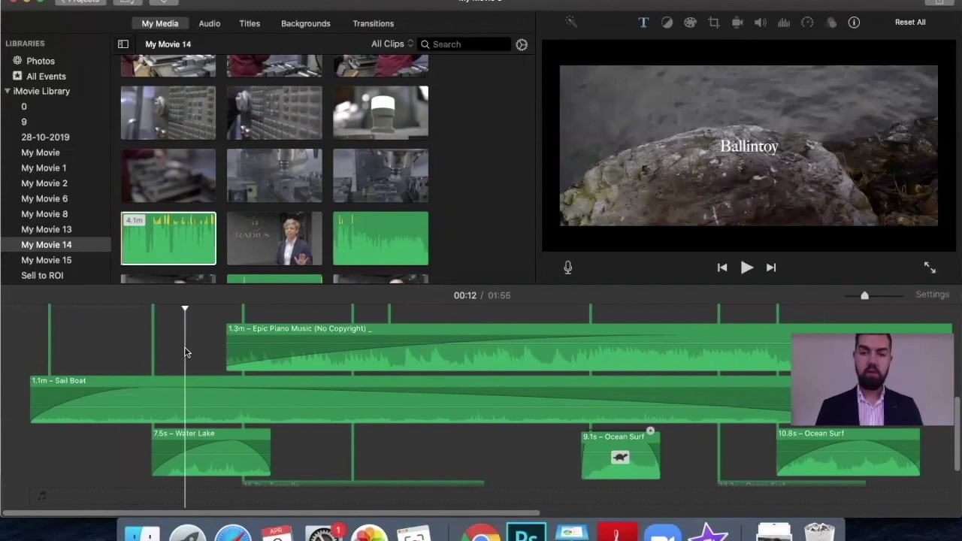
key(XF86AudioRaiseVolume)
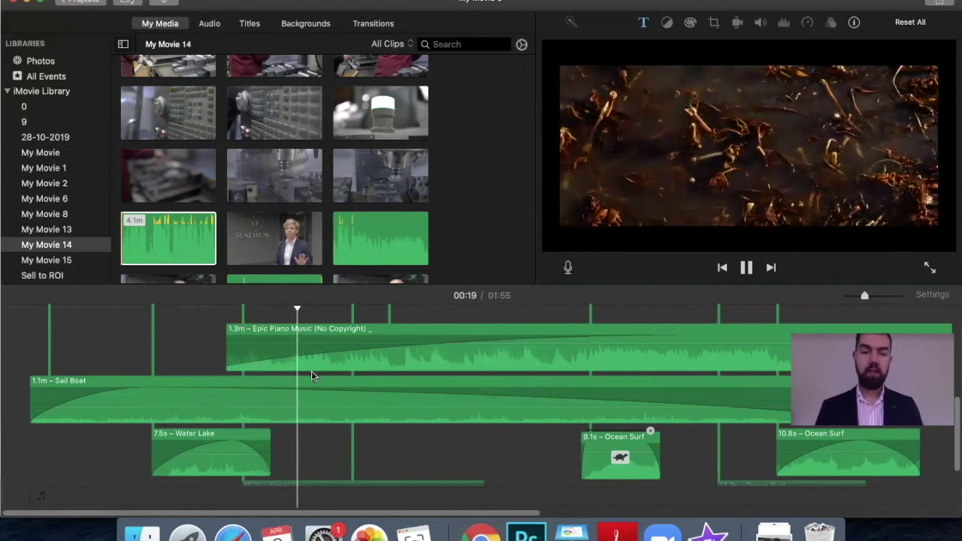
- Watch the playback through to the crashing-wave clip while reviewing the audio layers and clip sequence, raising the volume again
scroll(311, 371, up, 1)
scroll(304, 390, up, 3)
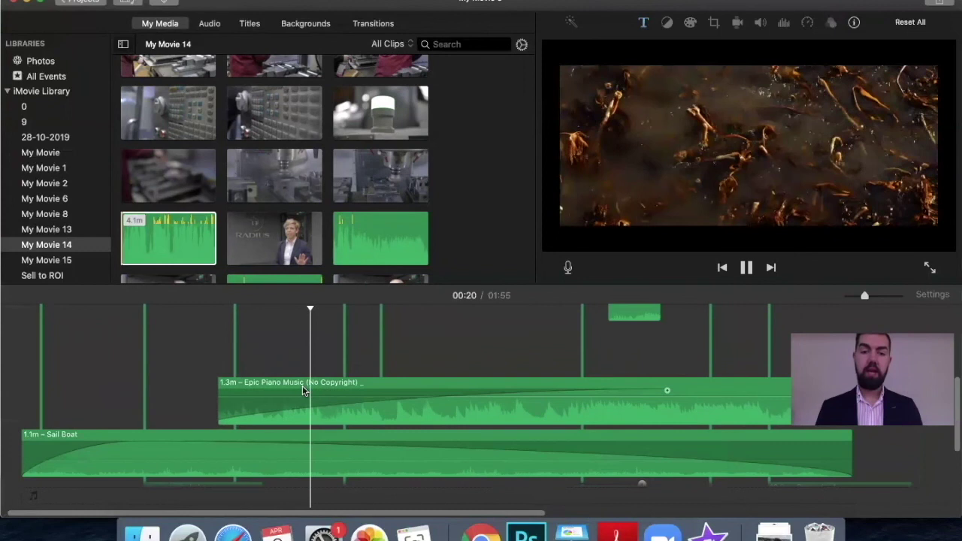
scroll(304, 390, down, 6)
scroll(302, 390, down, 2)
scroll(302, 390, up, 8)
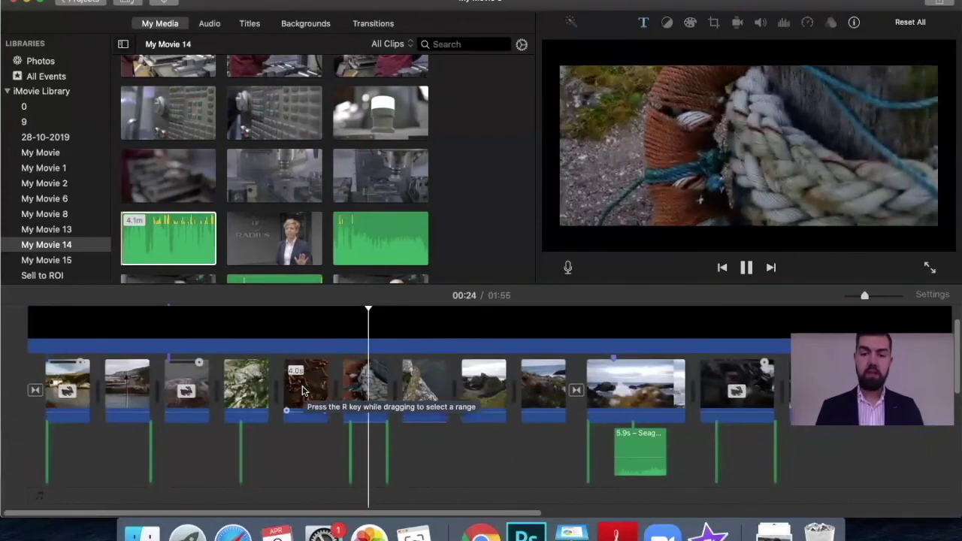
key(XF86AudioRaiseVolume)
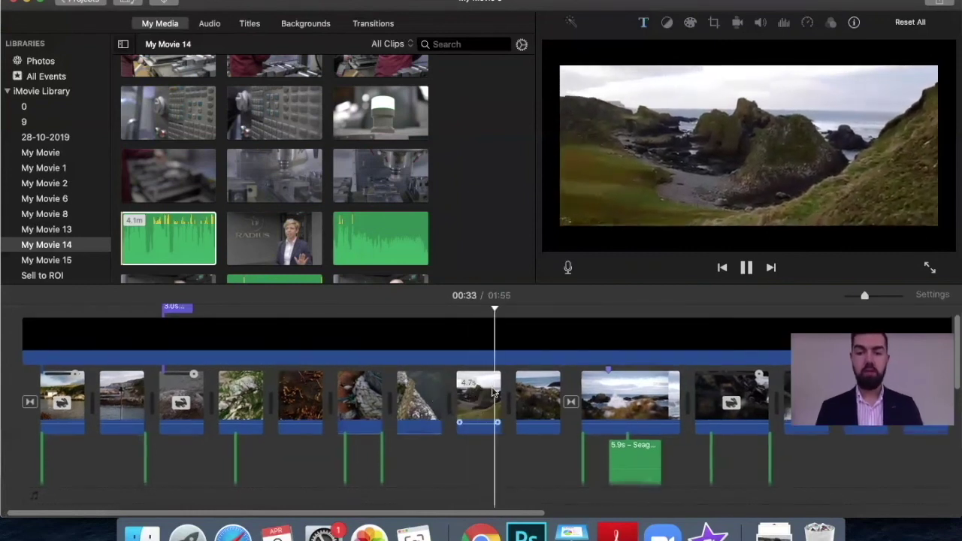
scroll(526, 394, right, 2)
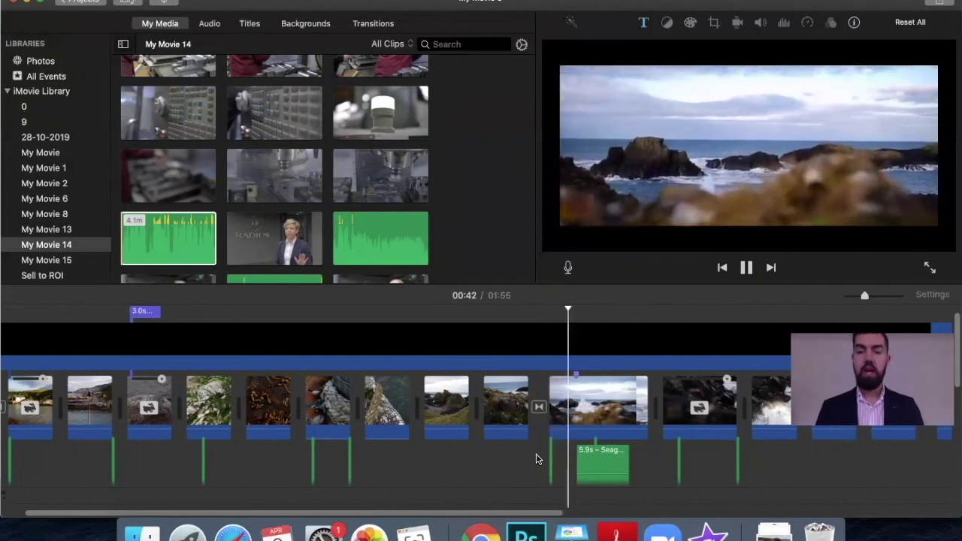
- Pause playback and speed up the crashing-wave clip with the Fast setting, choosing 4x
key(space)
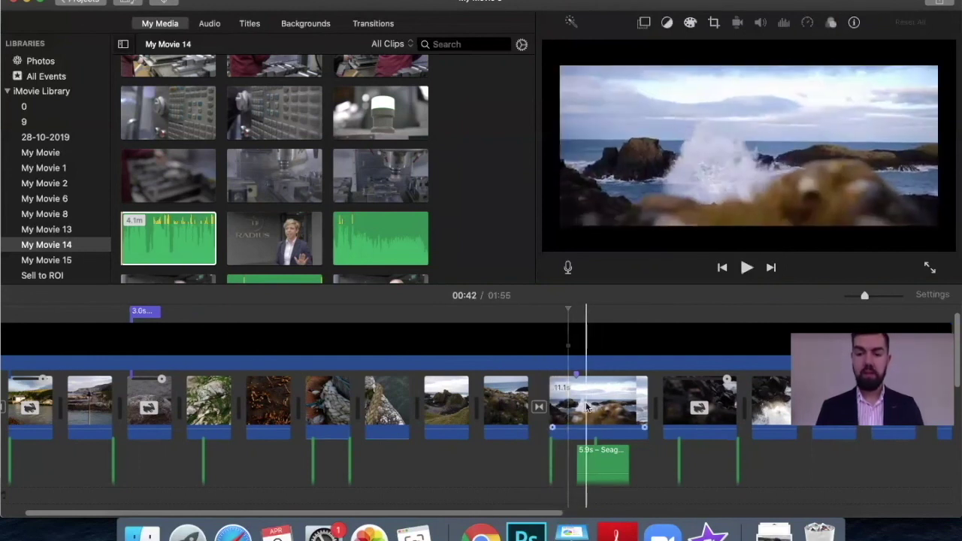
click(587, 407)
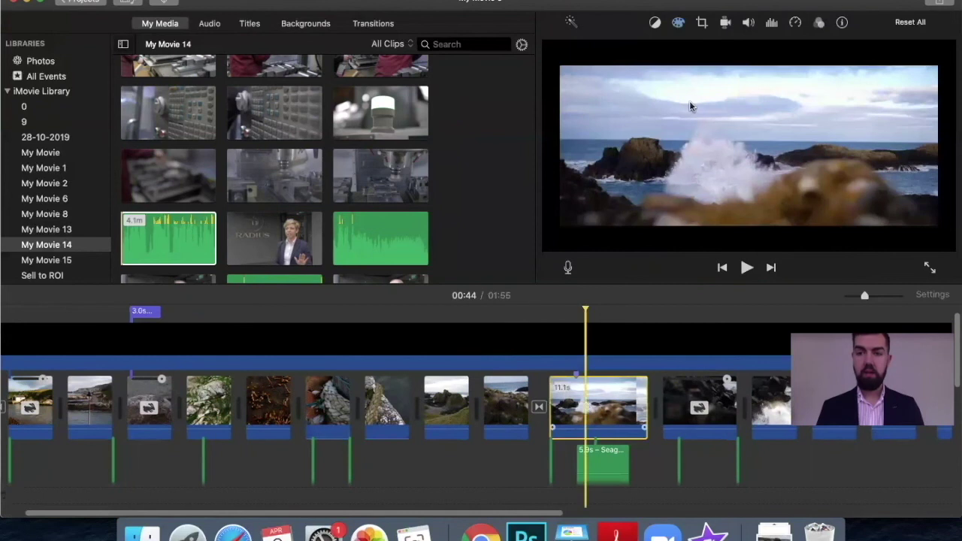
click(795, 24)
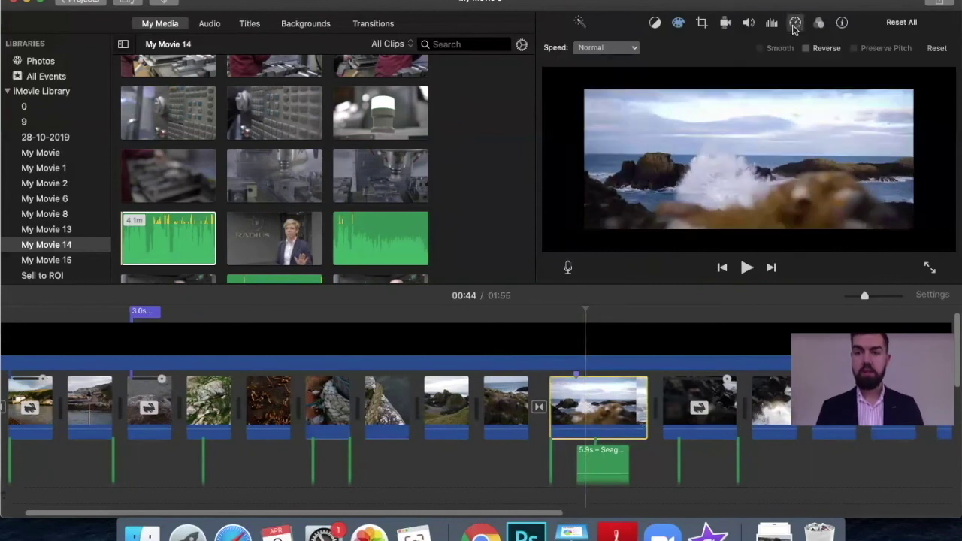
click(634, 47)
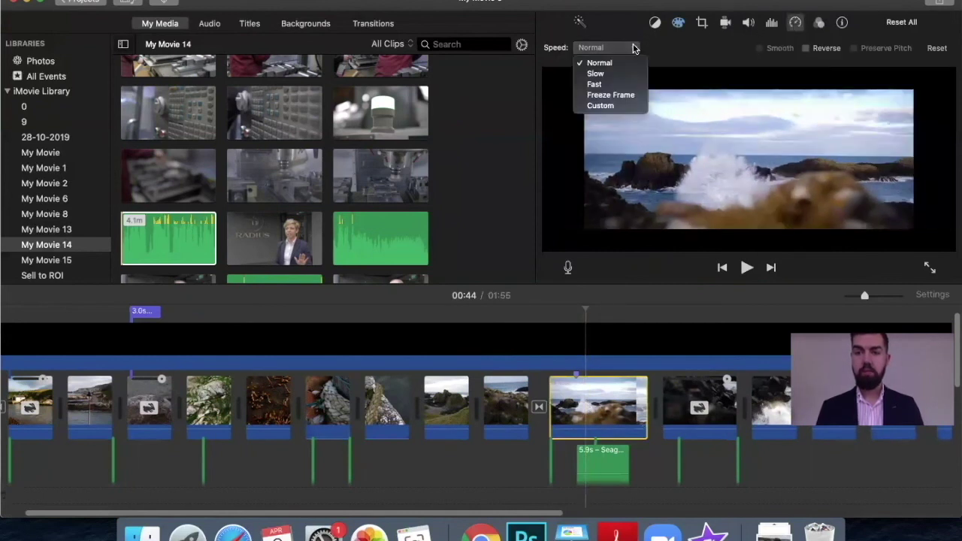
click(599, 84)
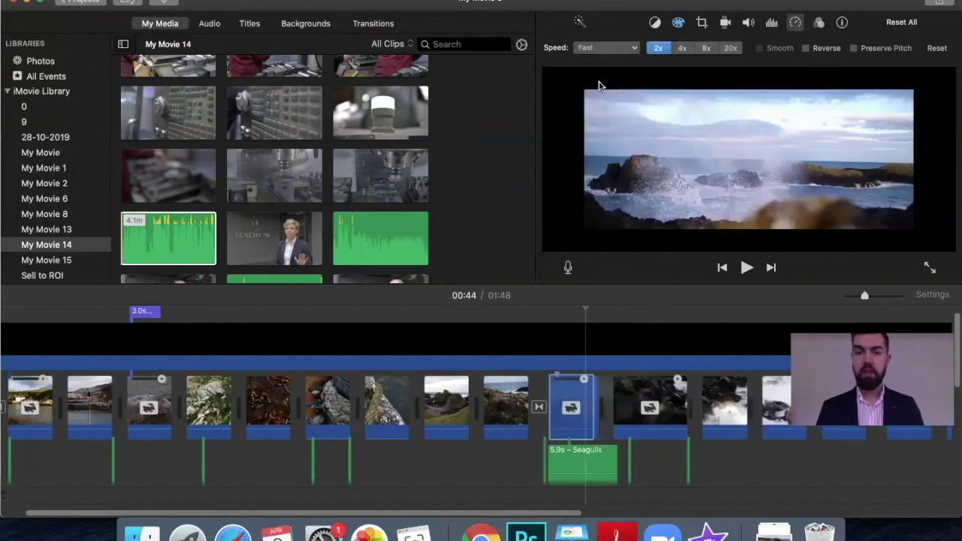
click(683, 49)
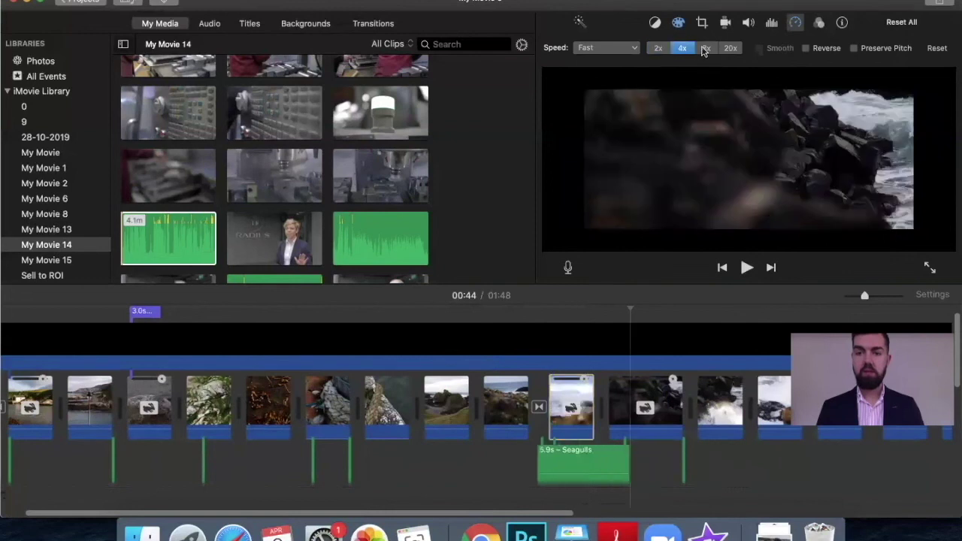
- Try the 8x speed on the crashing-wave clip, return it to Fast 4x and play a short preview
click(713, 49)
click(632, 50)
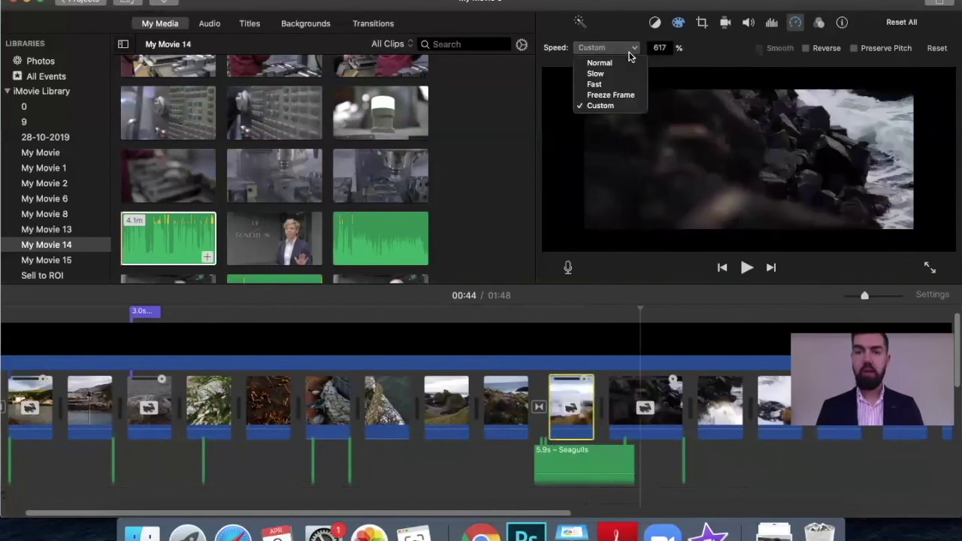
click(618, 85)
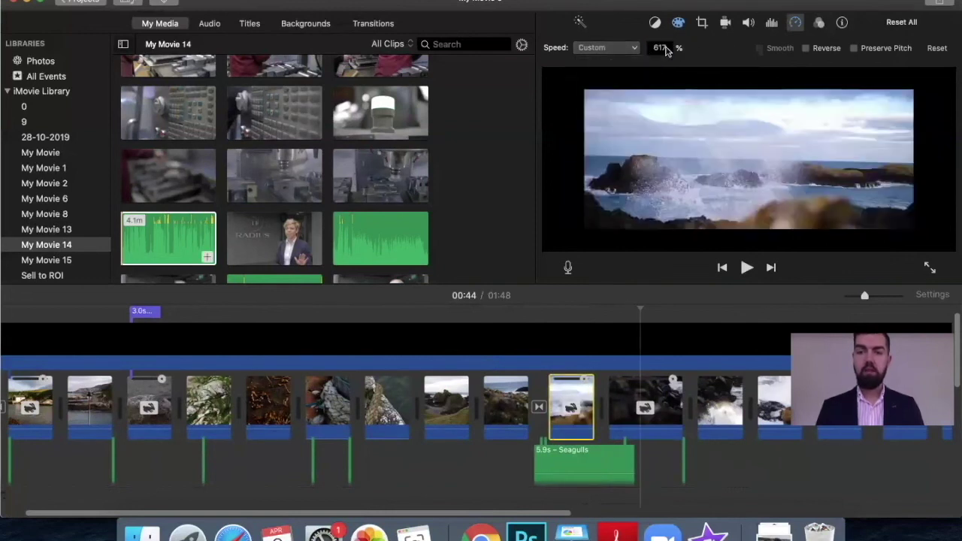
click(682, 48)
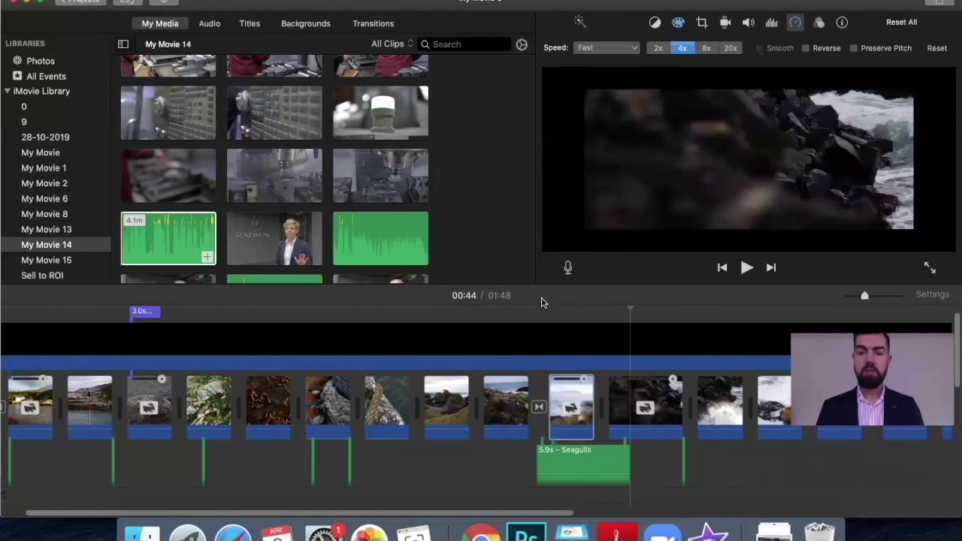
click(548, 343)
key(space)
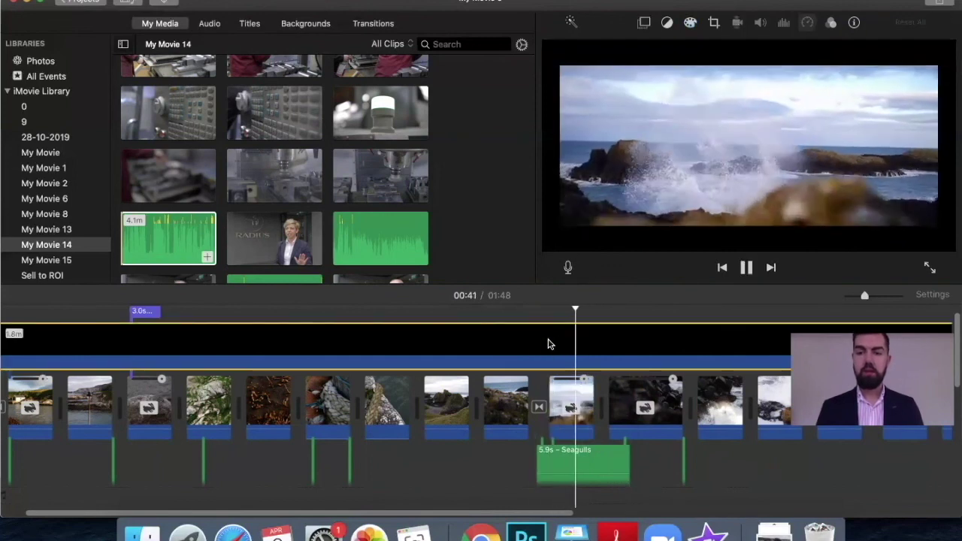
key(space)
- Restore the crashing-wave clip's speed to Normal and briefly play it back
click(559, 399)
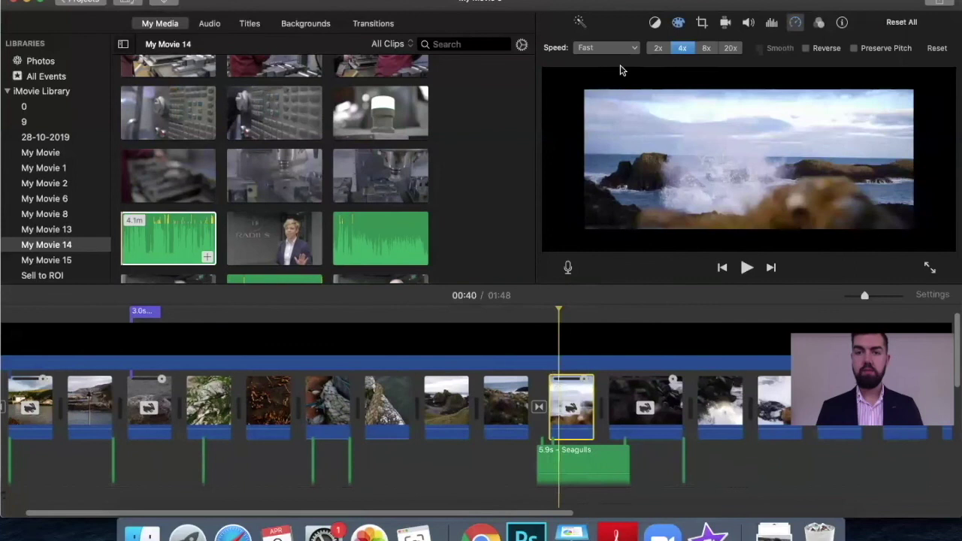
click(617, 50)
click(617, 63)
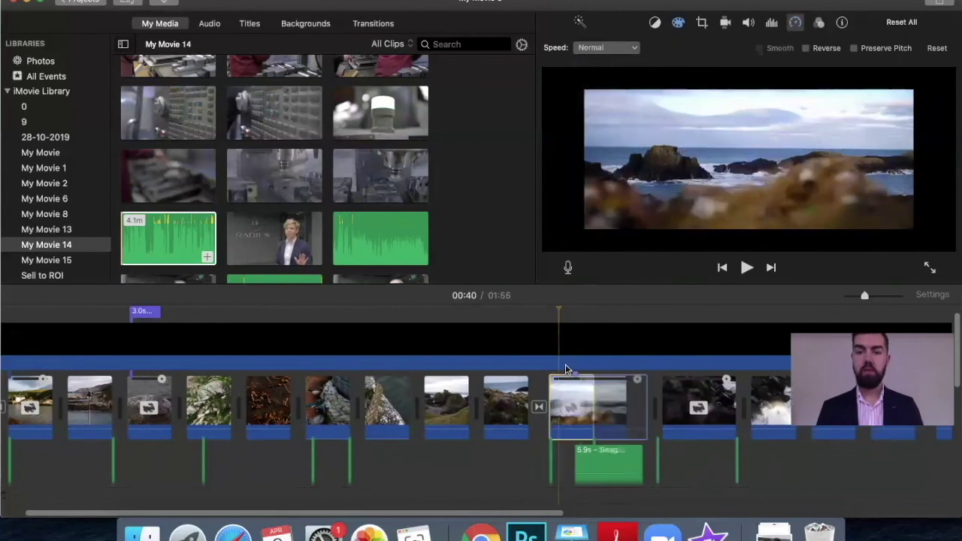
click(566, 361)
key(space)
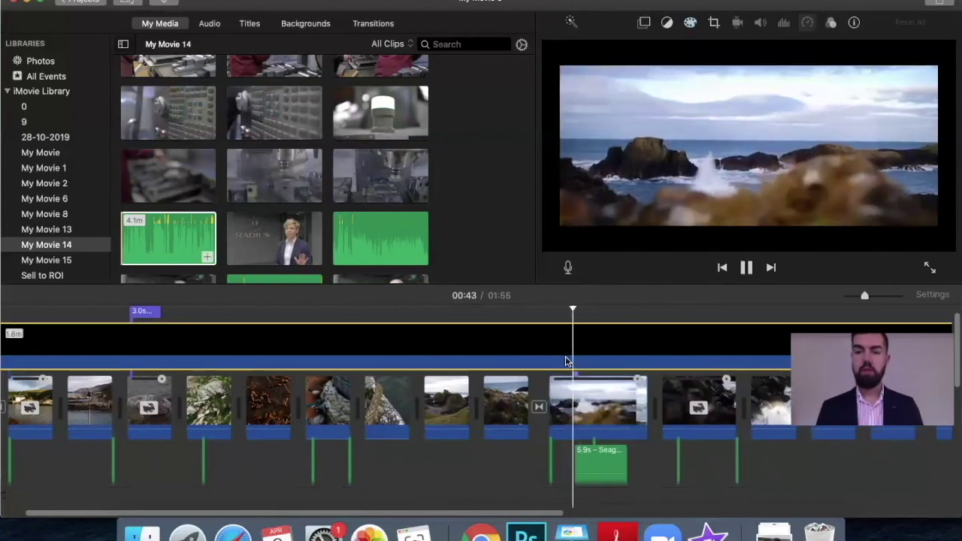
key(space)
scroll(612, 397, right, 5)
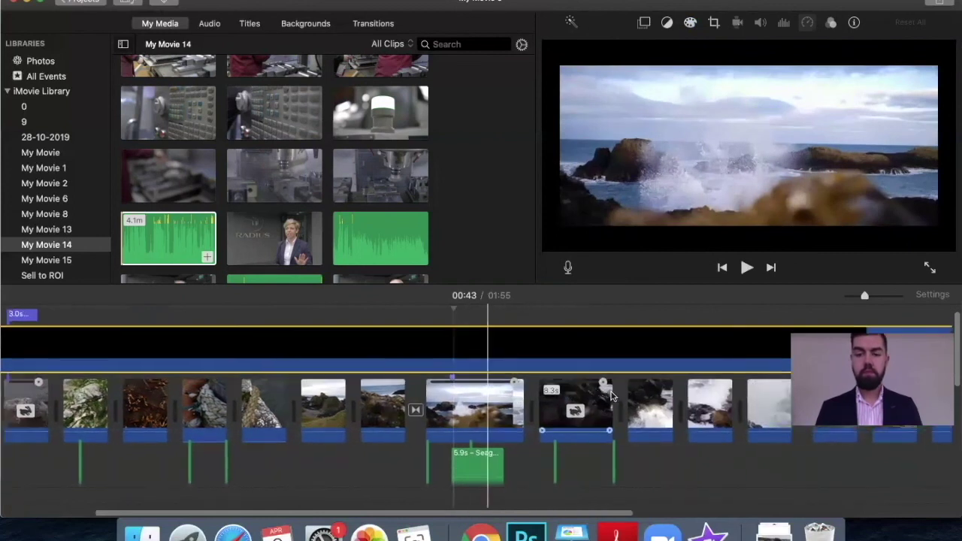
scroll(610, 393, right, 3)
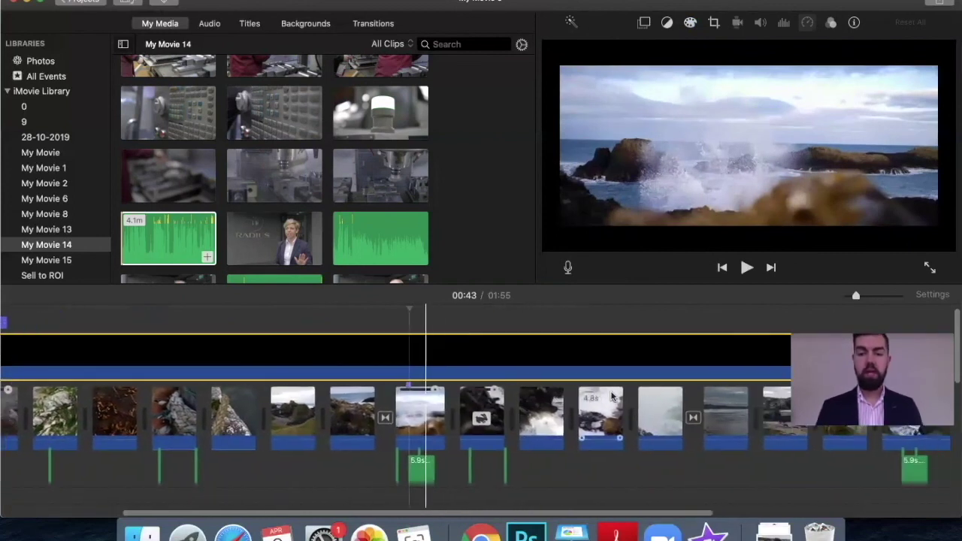
scroll(370, 427, right, 6)
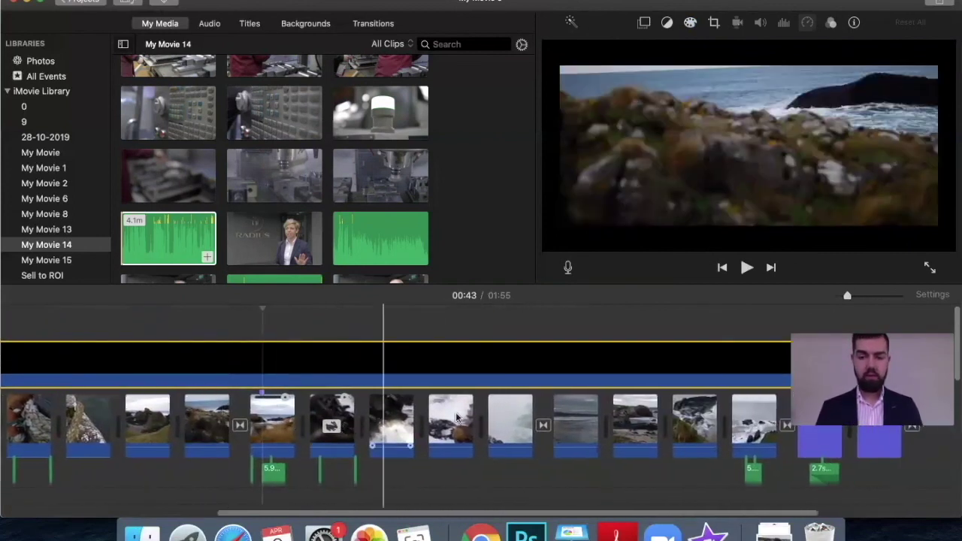
scroll(456, 418, left, 10)
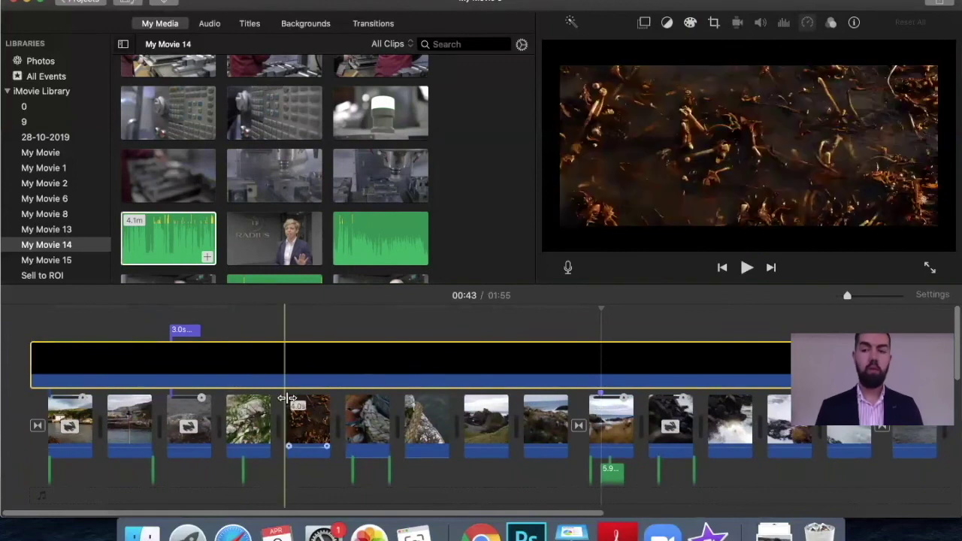
scroll(181, 353, left, 2)
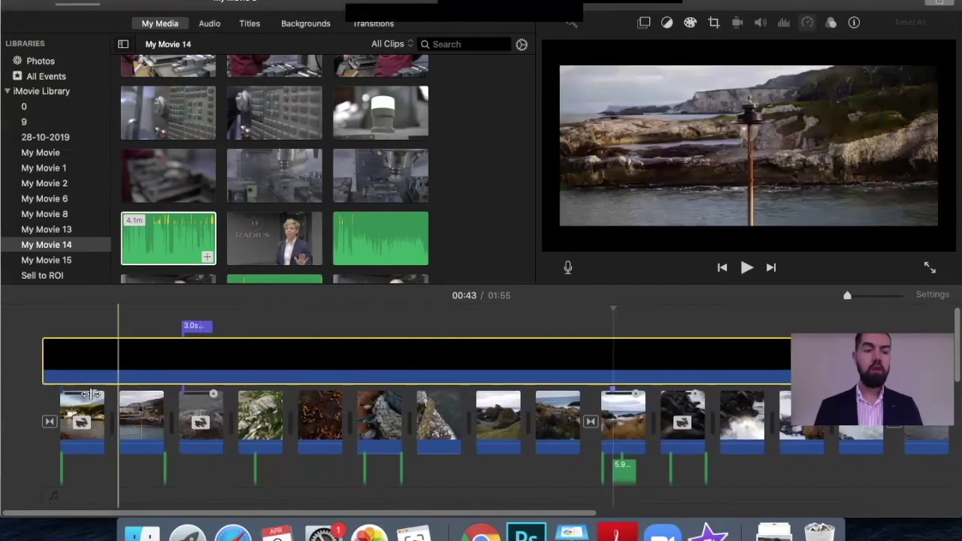
- Start sharing My Movie 9 as a file and set the export resolution to 1080p
click(86, 0)
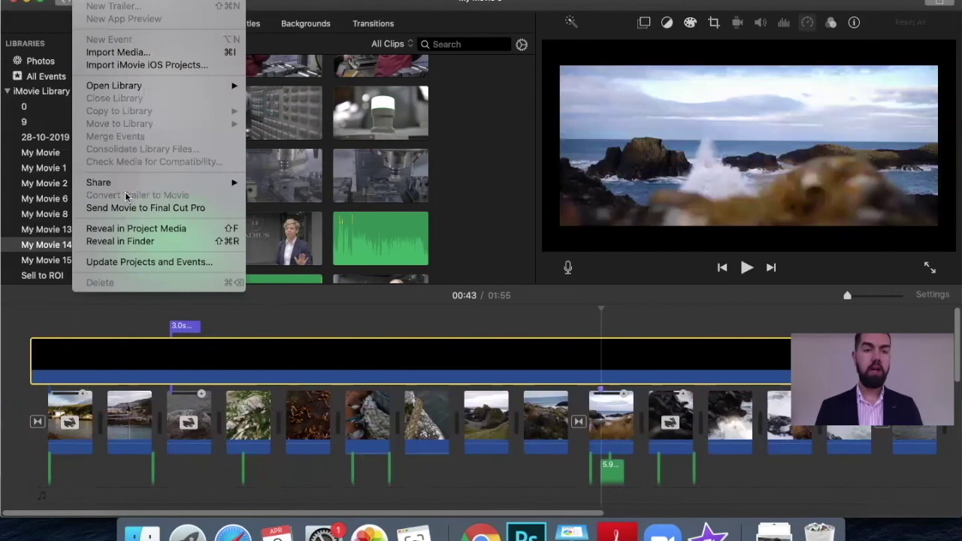
mouse_move(150, 182)
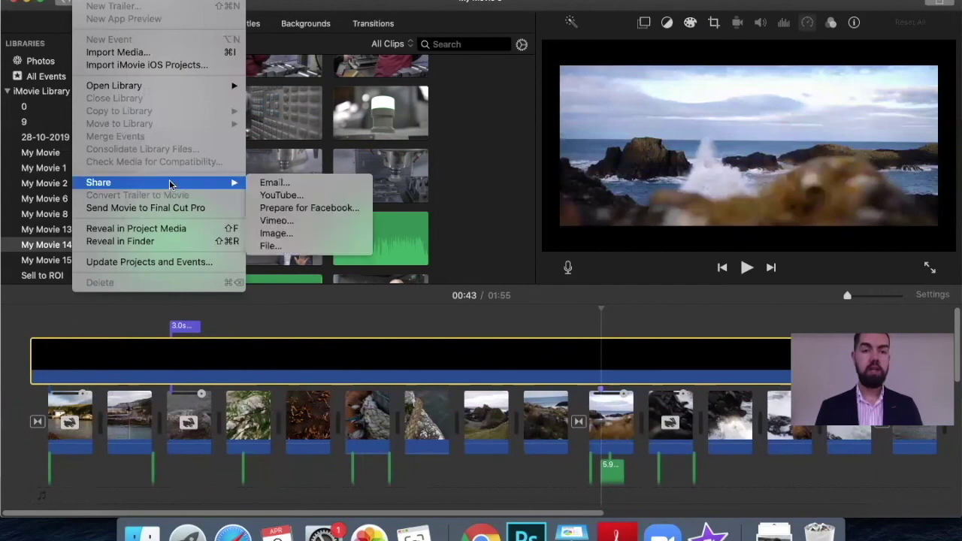
click(277, 245)
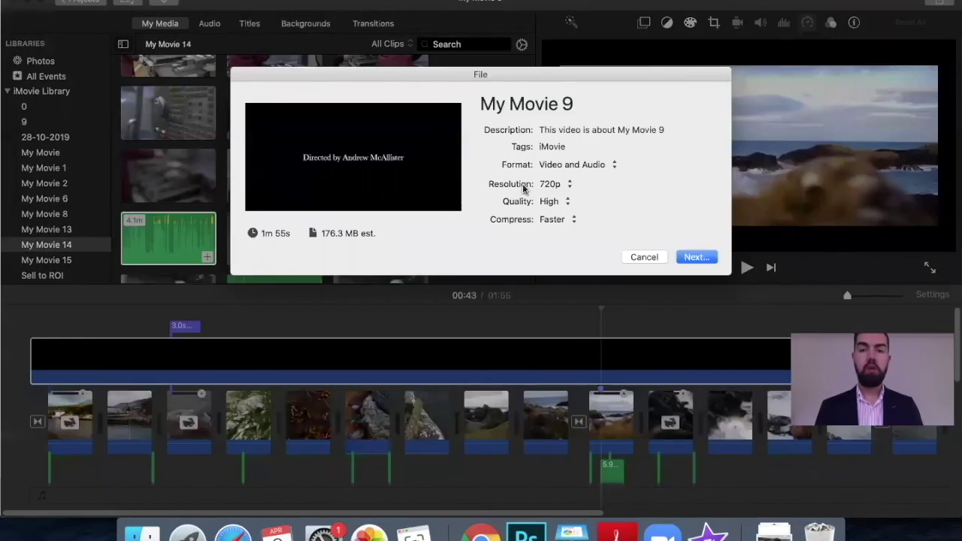
click(555, 189)
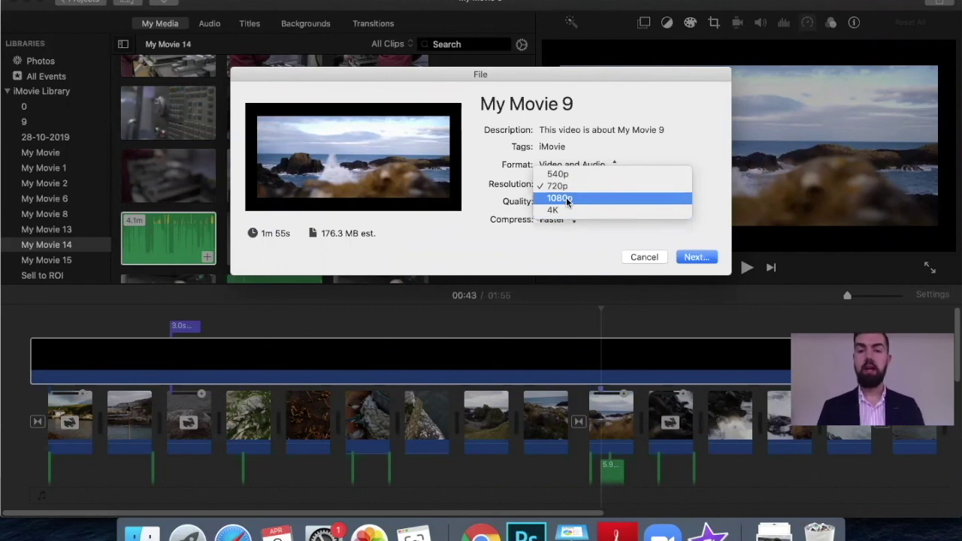
click(567, 200)
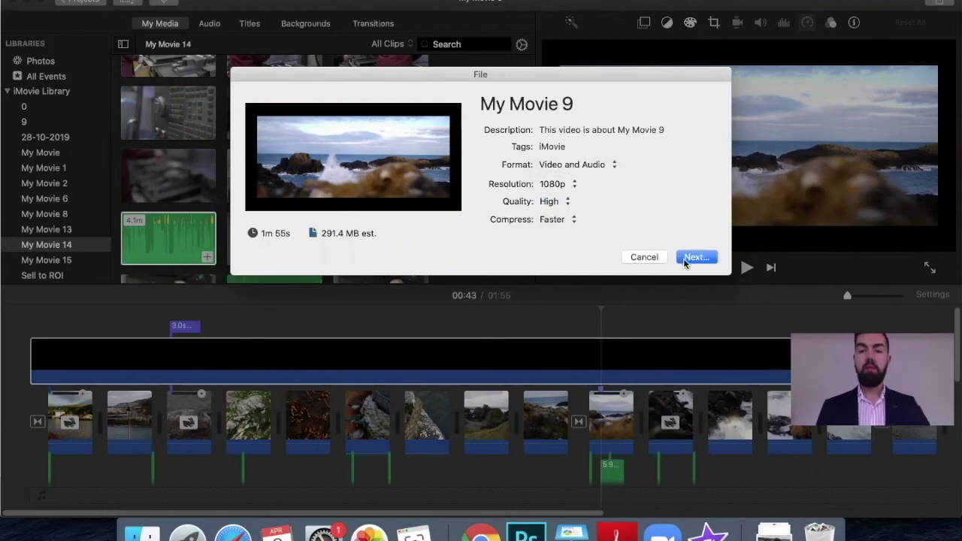